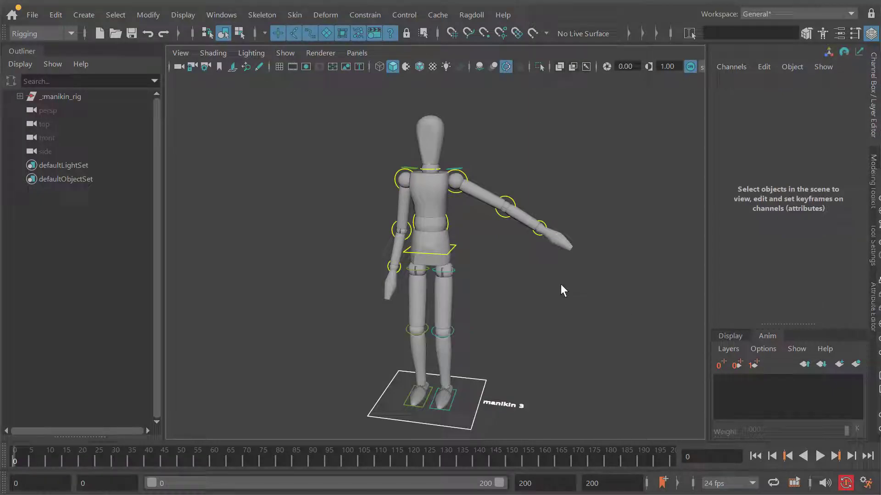
Test the hip control by moving and rotating it, and undo both changes
alt+drag(486, 242, 478, 245)
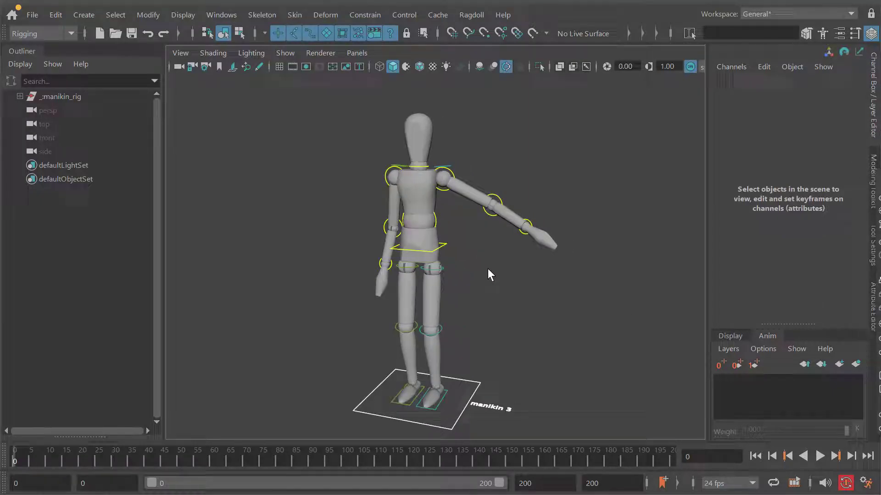
alt+middle_drag(460, 276, 467, 272)
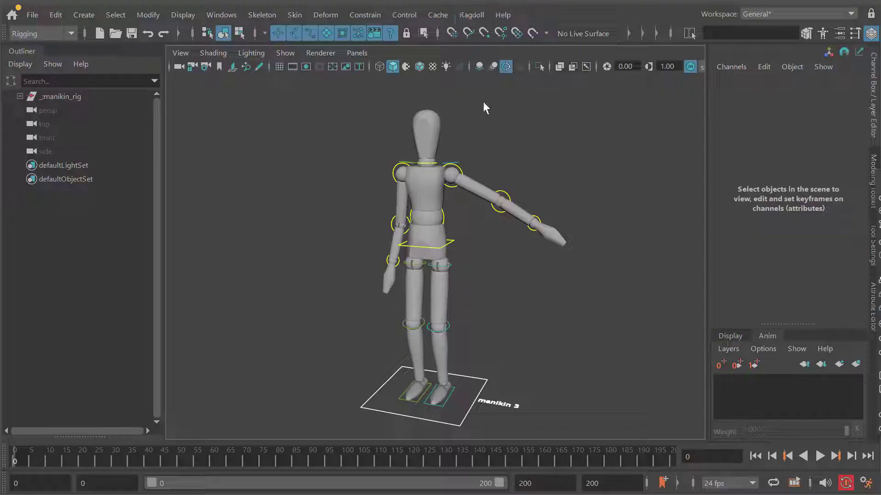
click(449, 239)
drag(496, 249, 483, 251)
key(ctrl+z)
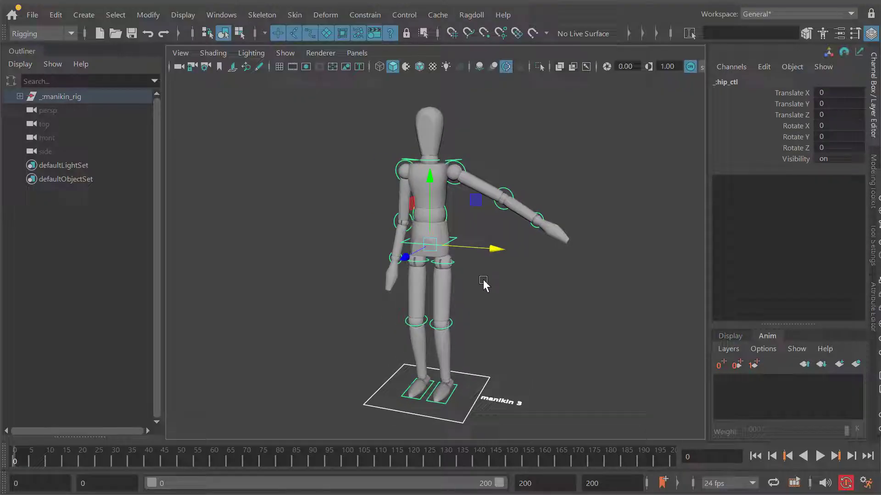
key(e)
drag(428, 244, 432, 258)
key(ctrl+z)
key(w)
Try rotating the left upper arm control and undo the rotation
alt+middle_drag(493, 282, 482, 250)
alt+drag(482, 250, 491, 232)
key(e)
click(468, 128)
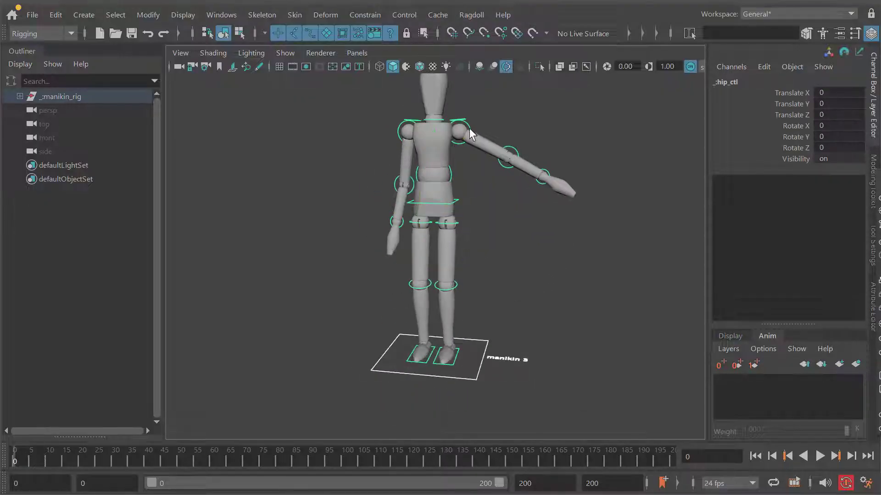
drag(479, 128, 485, 166)
alt+middle_drag(490, 168, 484, 205)
key(ctrl+z)
key(q)
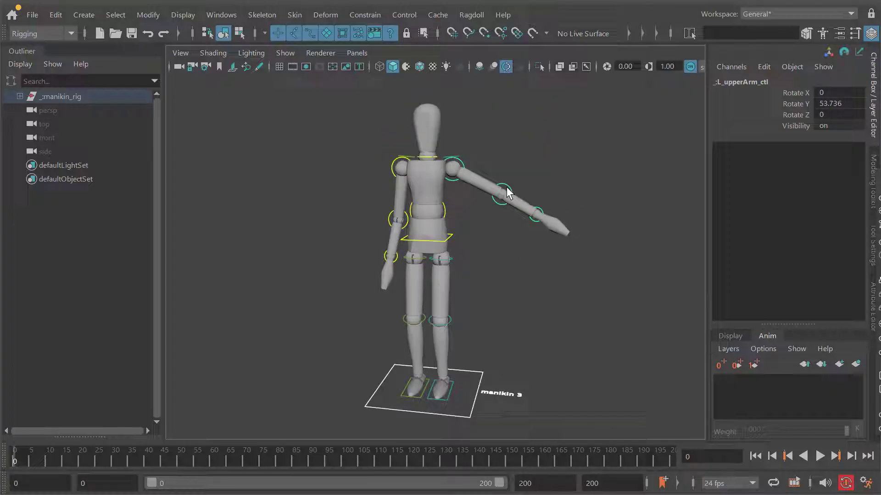
Try rotating the left lower arm control and undo the rotation
click(507, 189)
key(e)
alt+drag(521, 217, 486, 253)
key(ctrl+z)
key(q)
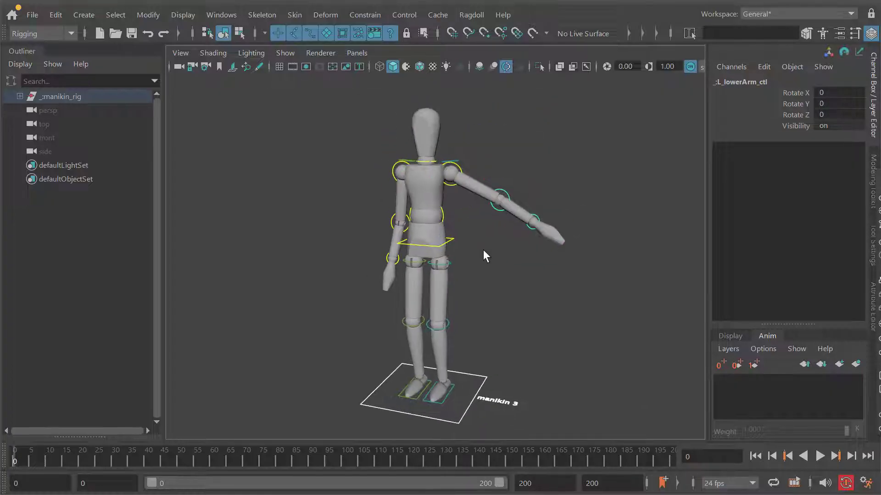
Switch the legs to IK control through the attributes of the manikin's main ground control
click(480, 401)
drag(778, 203, 779, 214)
middle_drag(544, 242, 629, 279)
Try moving the hip control with the legs in IK mode, and undo the move
drag(452, 232, 481, 269)
key(w)
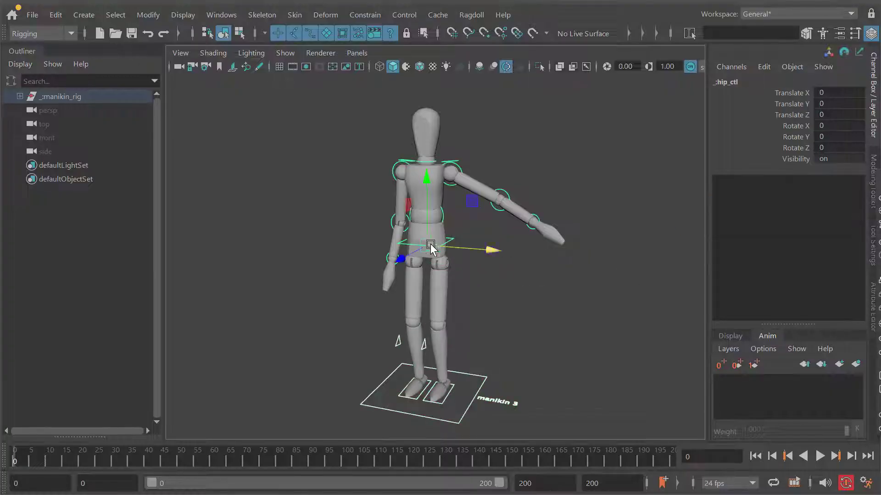
drag(428, 245, 463, 283)
key(ctrl+z)
key(q)
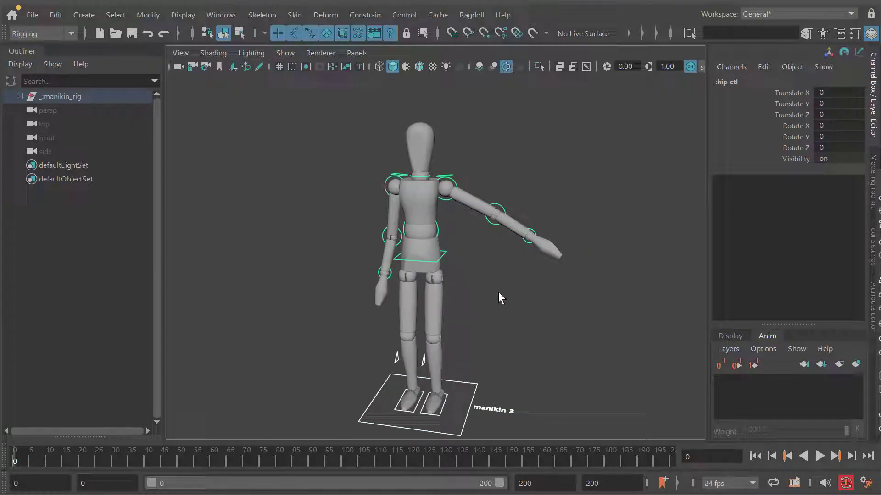
Assign and connect Ragdoll markers on the left clavicle, upper arm, lower arm and hand controls, selected in that order
click(498, 292)
alt+middle_drag(462, 229, 456, 248)
alt+drag(453, 205, 427, 194)
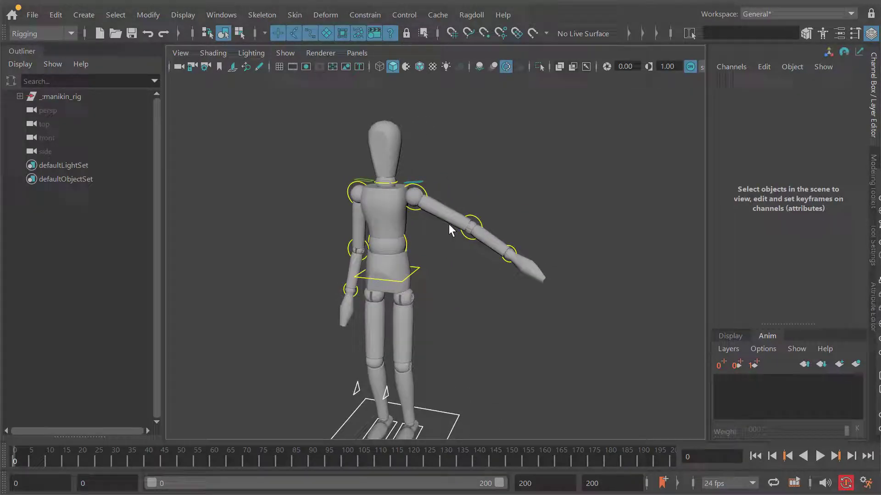
alt+right_drag(448, 224, 477, 242)
alt+middle_drag(477, 250, 475, 242)
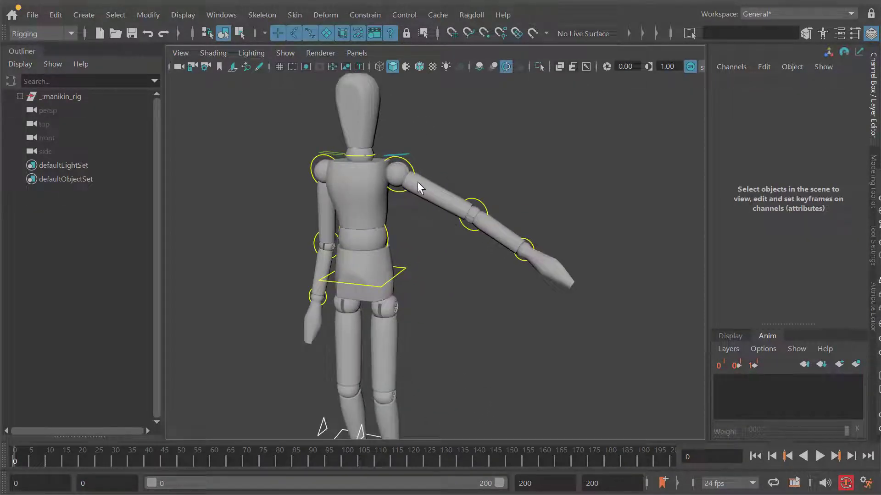
alt+drag(472, 216, 433, 180)
alt+middle_drag(433, 175, 429, 202)
click(432, 147)
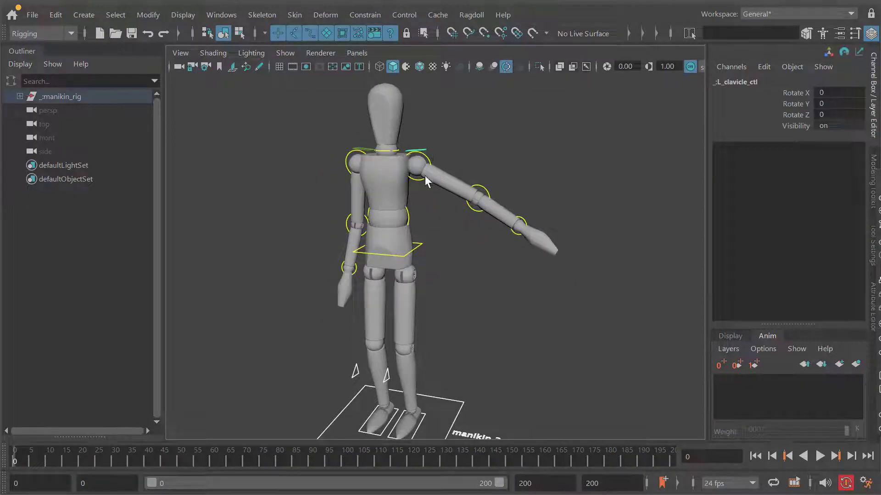
alt+drag(425, 175, 415, 140)
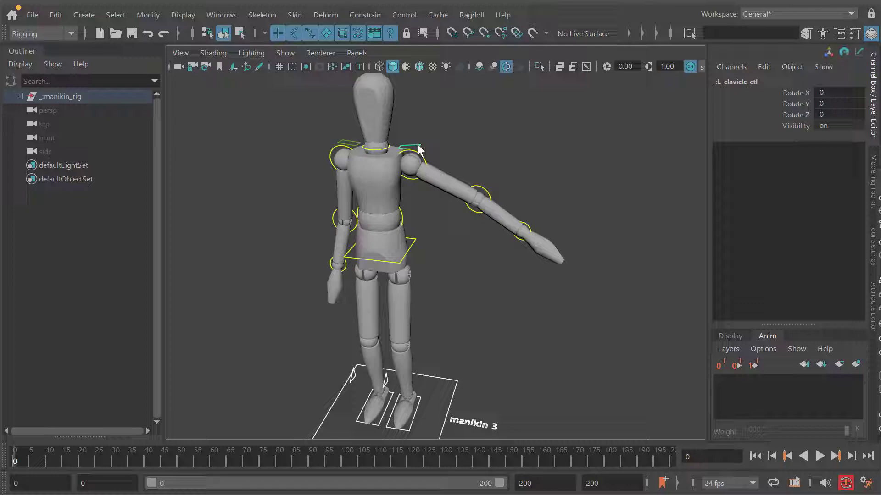
key(e)
mouse_move(436, 170)
mouse_down()
mouse_move(441, 188)
mouse_move(433, 181)
mouse_up()
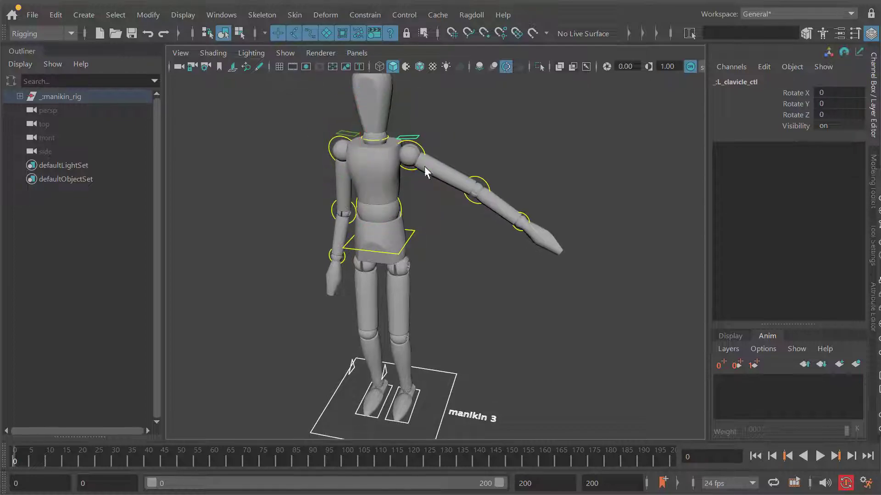
shift+click(464, 192)
shift+click(521, 221)
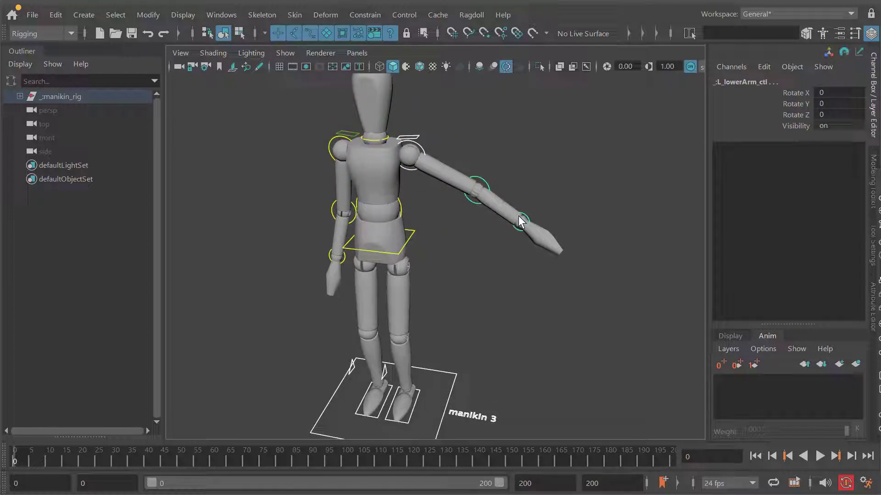
click(471, 15)
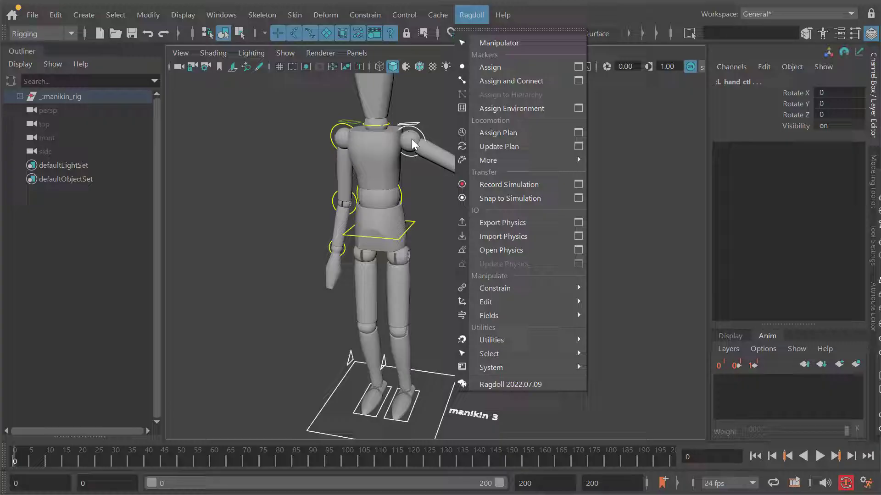
click(483, 81)
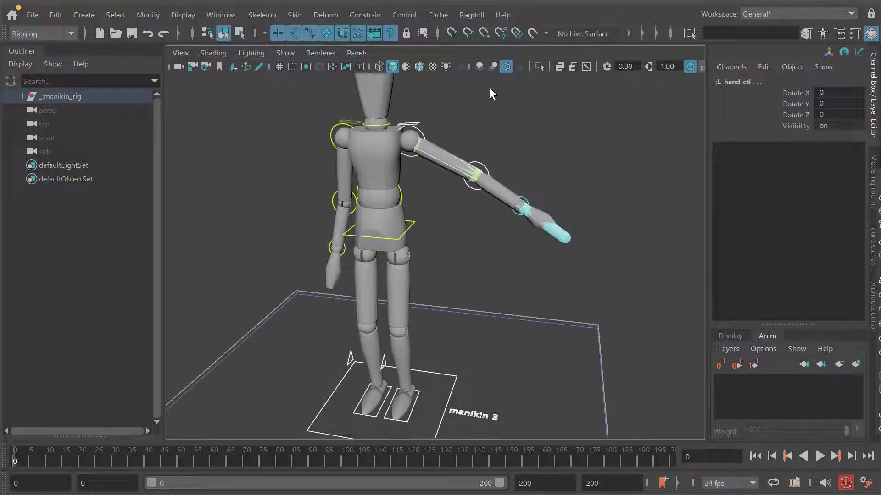
Inspect the new markers on the left arm, play the simulation briefly and rewind to the first frame
scroll(462, 208, up, 3)
scroll(457, 221, up, 3)
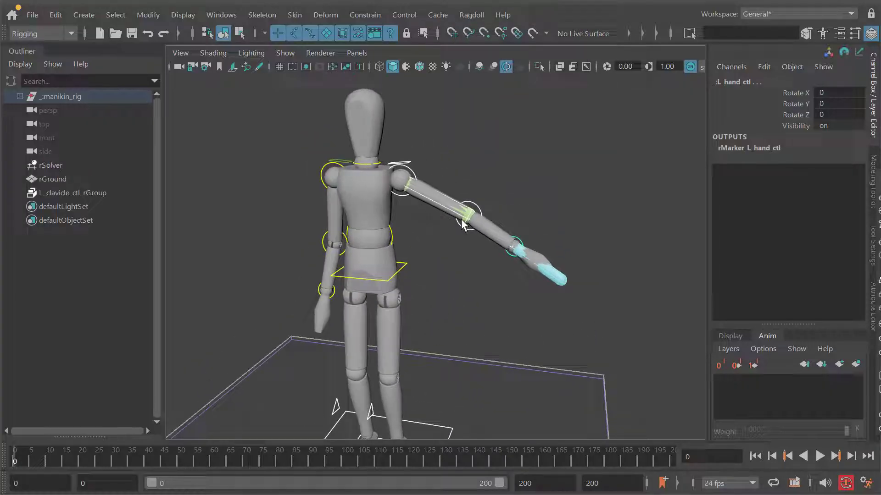
scroll(522, 256, up, 2)
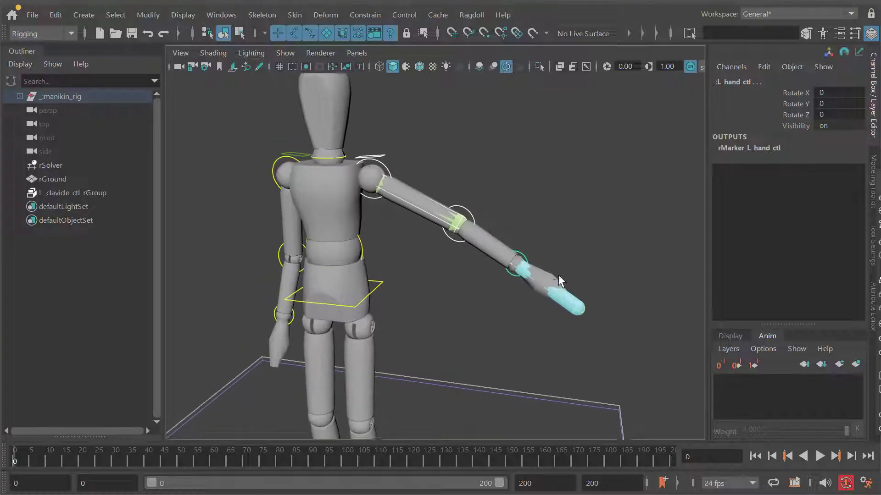
scroll(482, 228, down, 2)
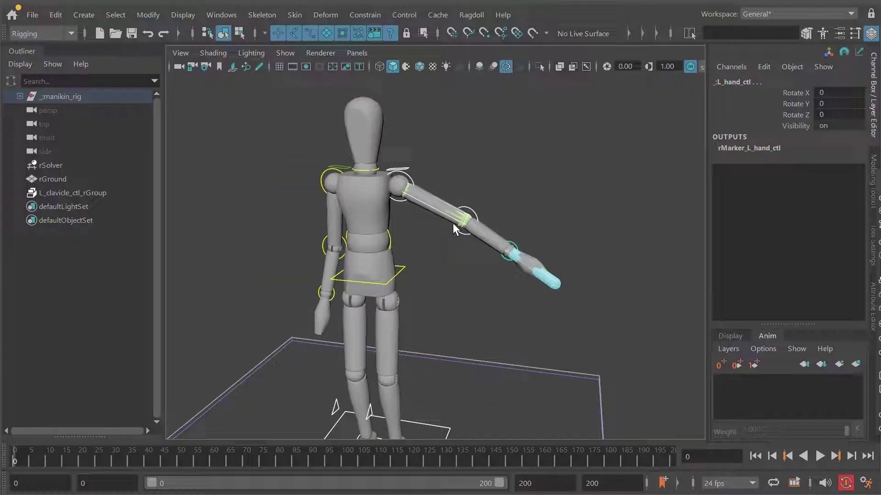
scroll(471, 231, up, 2)
alt+drag(453, 223, 497, 243)
key(alt+v)
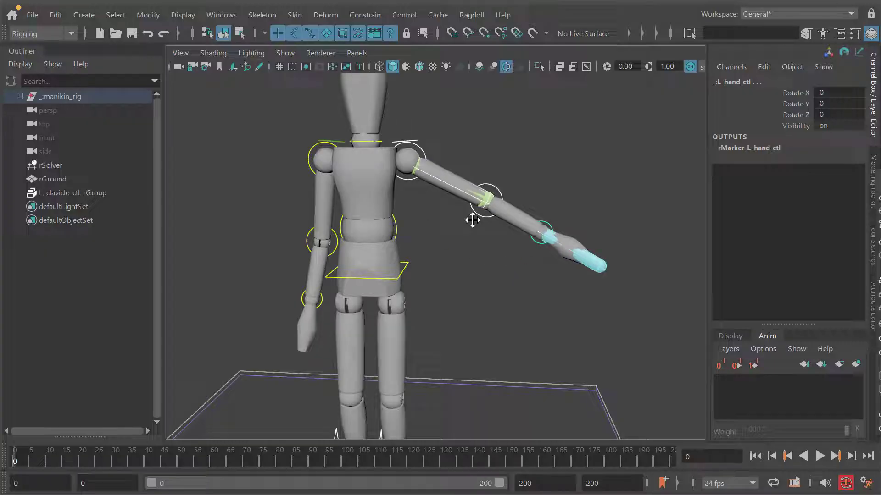
scroll(472, 220, up, 2)
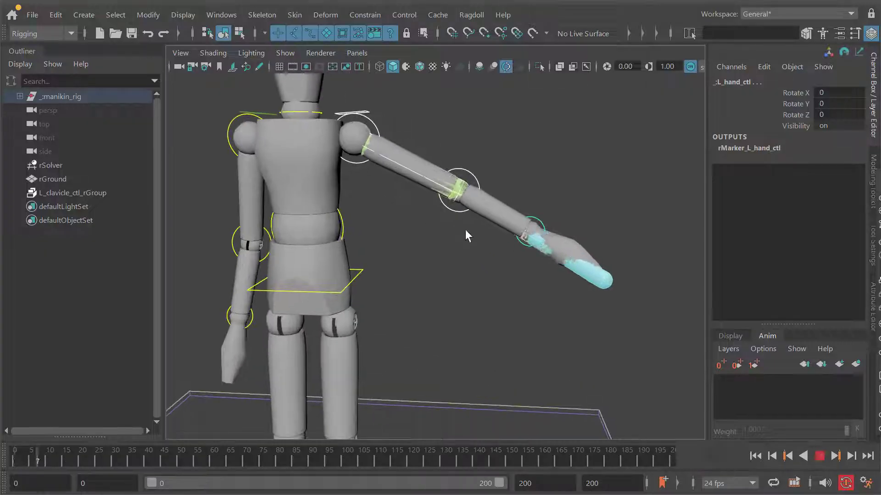
key(alt+v)
key(alt+shift+v)
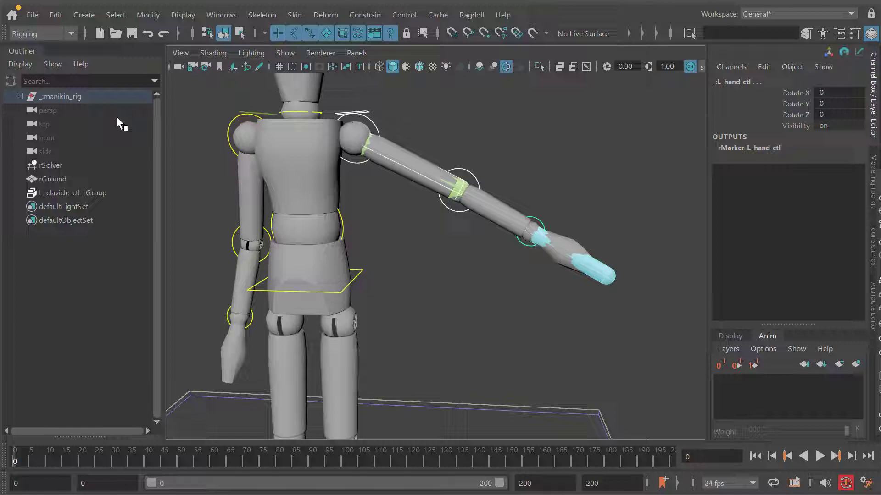
Set the Pose Stiffness of L_clavicle_ctl_rGroup to 0.1
click(73, 192)
double_click(830, 268)
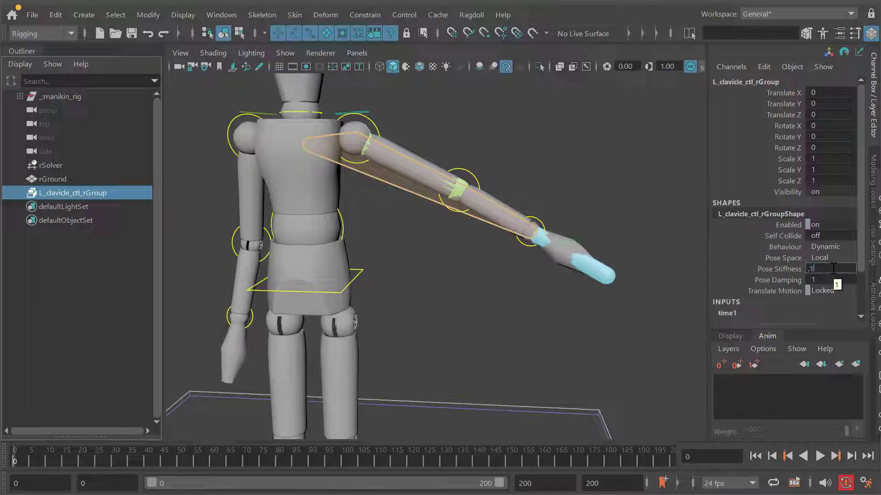
text(0.1)
key(Return)
Play the simulation to check how the softer left arm behaves, and rewind to the first frame
scroll(453, 230, down, 1)
alt+middle_drag(446, 213, 433, 217)
key(alt+v)
key(alt+shift+v)
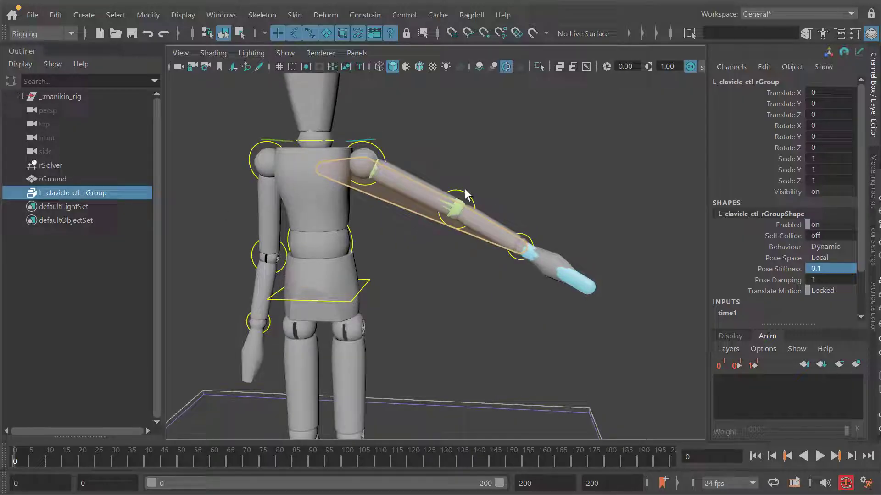
Key the rotation of the left lower arm control at frame 0
click(464, 191)
alt+drag(479, 238, 421, 254)
key(shift+e)
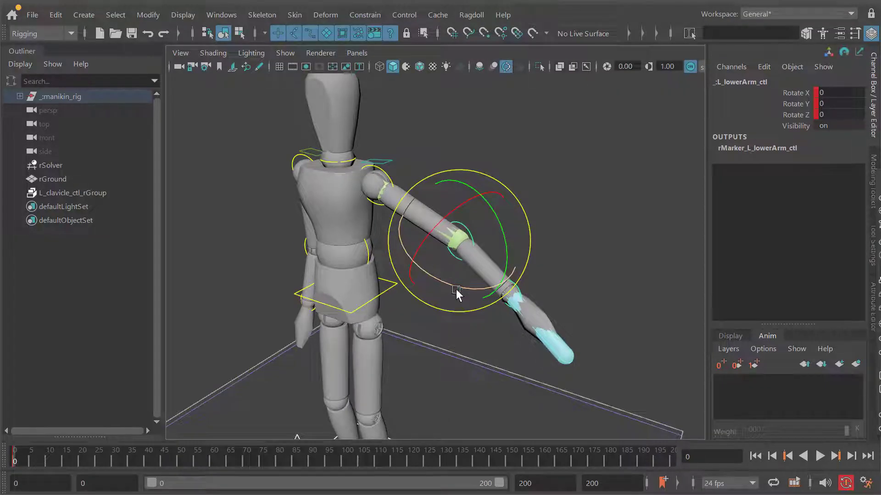
Advance to frame 12 and bend the left lower arm control to about 70.8 in Rotate Z
key(alt+v)
key(alt+v)
drag(463, 288, 449, 341)
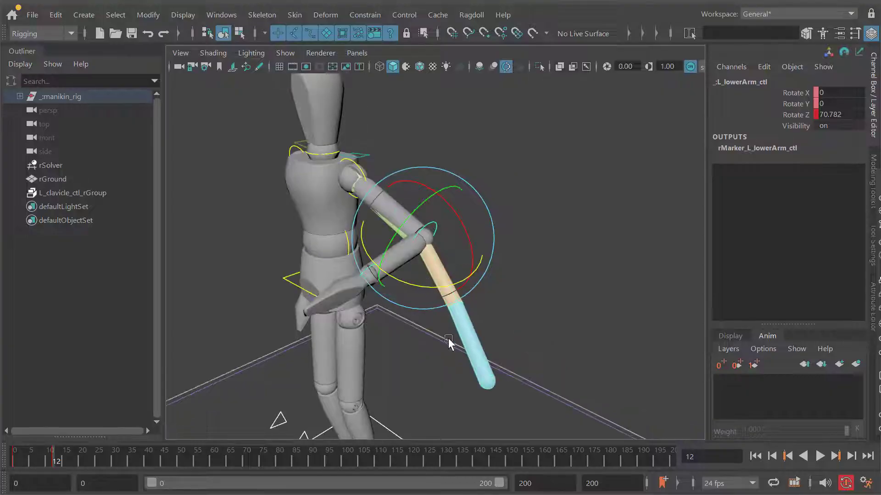
Key the bent lower arm shortly before frame 102, and rotate it back to about -3.3 in Rotate Z at frame 102
alt+drag(426, 288, 429, 237)
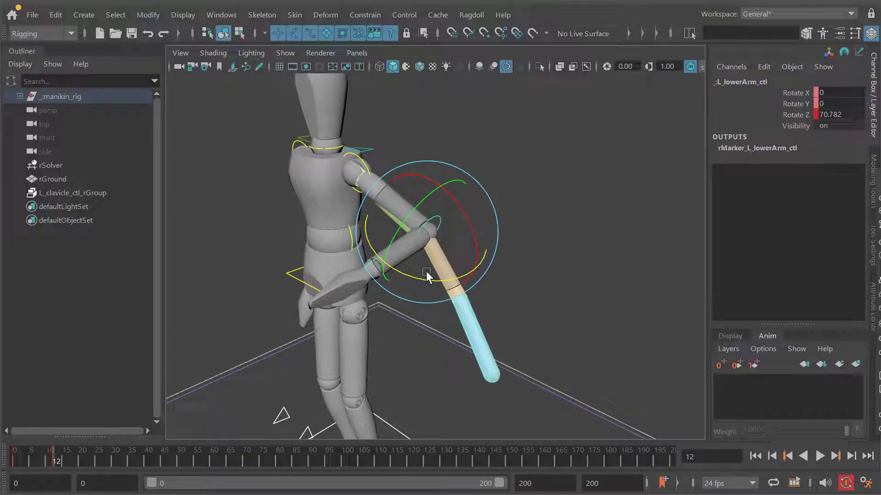
key(alt+v)
alt+drag(444, 286, 465, 261)
alt+drag(441, 232, 514, 249)
key(alt+v)
key(s)
key(alt+v)
key(alt+v)
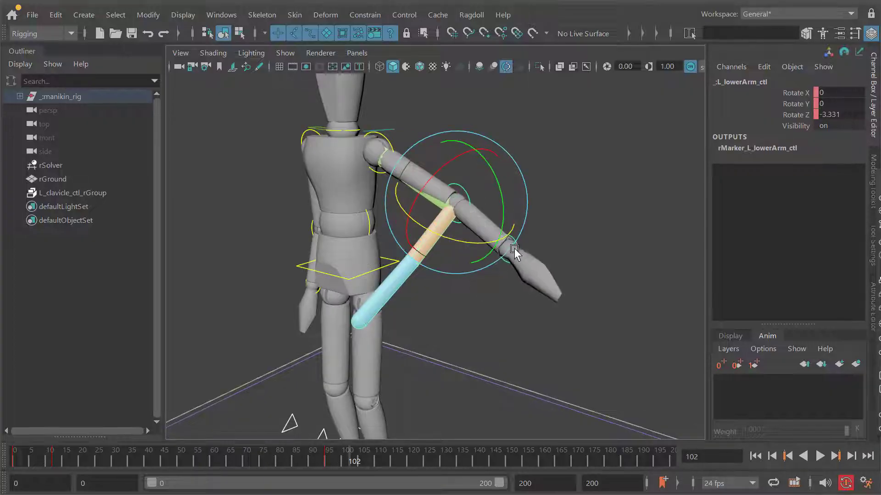
Play the simulation from the start and watch the markers follow the keyed lower arm
key(alt+v)
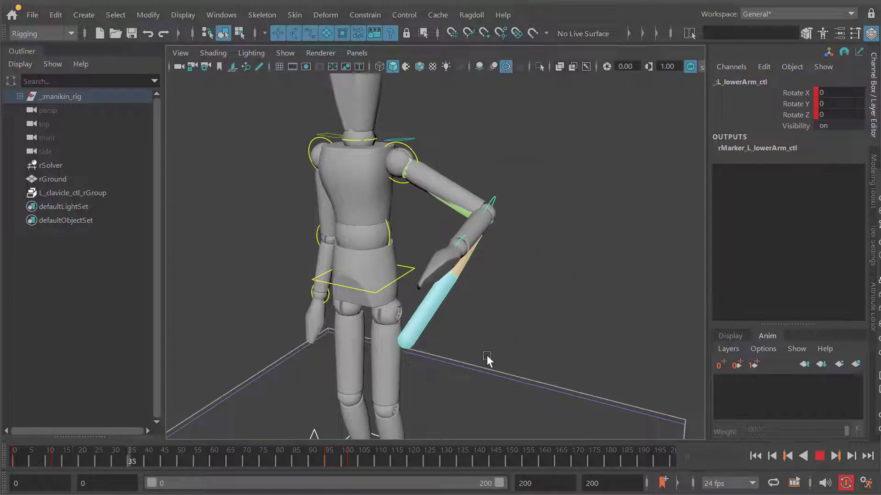
alt+drag(494, 335, 510, 346)
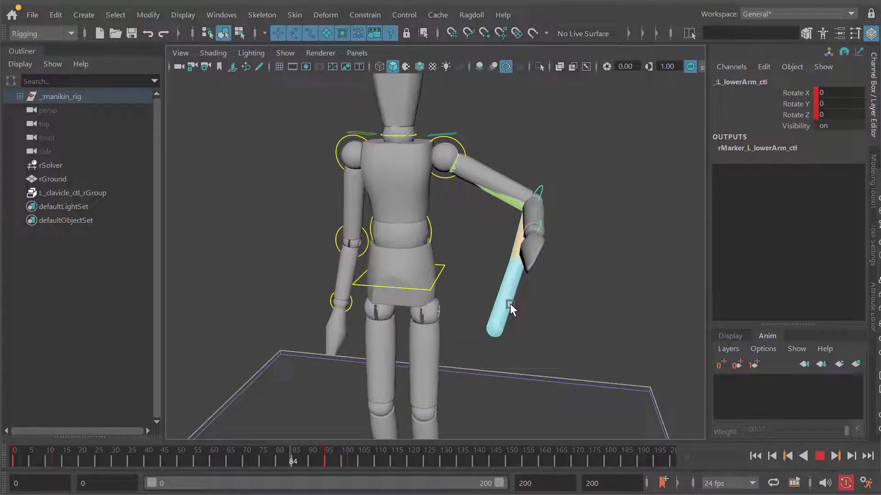
alt+drag(510, 304, 507, 299)
key(alt+v)
Move the lower arm's last two keys earlier into the frame 38 to 58 range, and replay the simulation
shift+drag(304, 464, 172, 468)
key(alt+v)
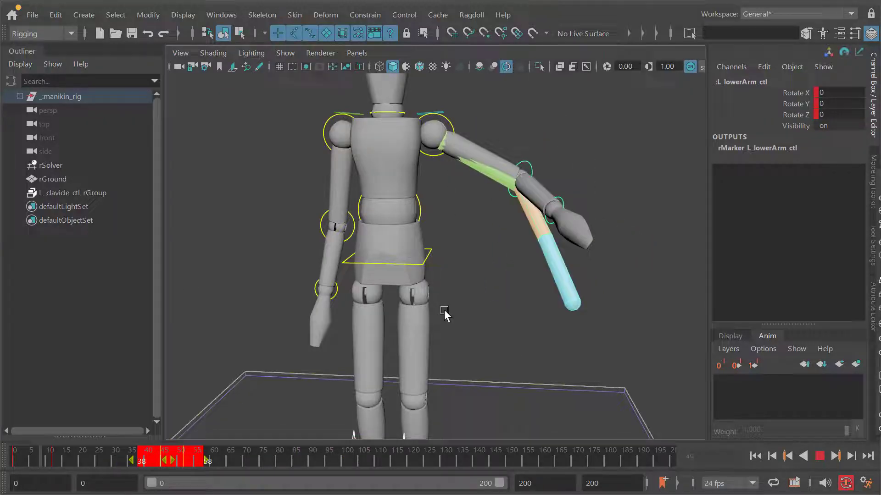
alt+middle_drag(513, 271, 500, 282)
key(alt+shift+v)
Frame the whole manikin without the rotation manipulator and play the retimed arm simulation
alt+middle_drag(494, 245, 471, 266)
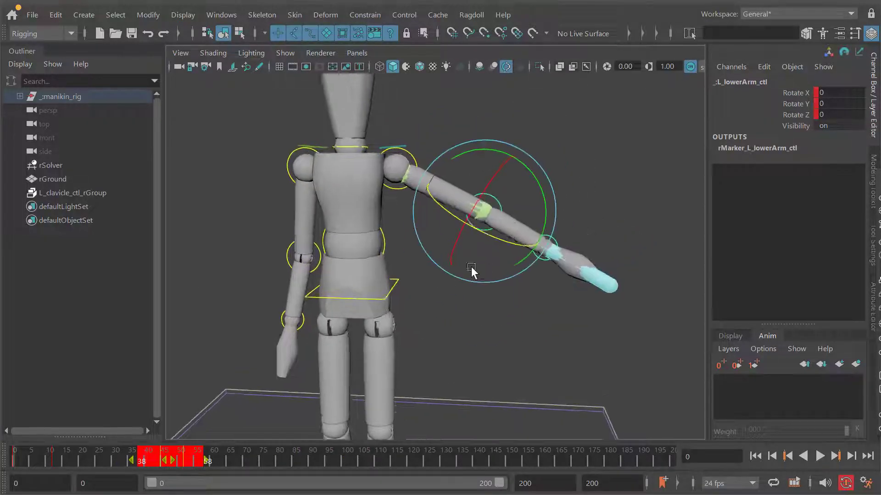
alt+right_drag(471, 267, 433, 228)
alt+drag(432, 228, 422, 238)
alt+drag(404, 276, 416, 256)
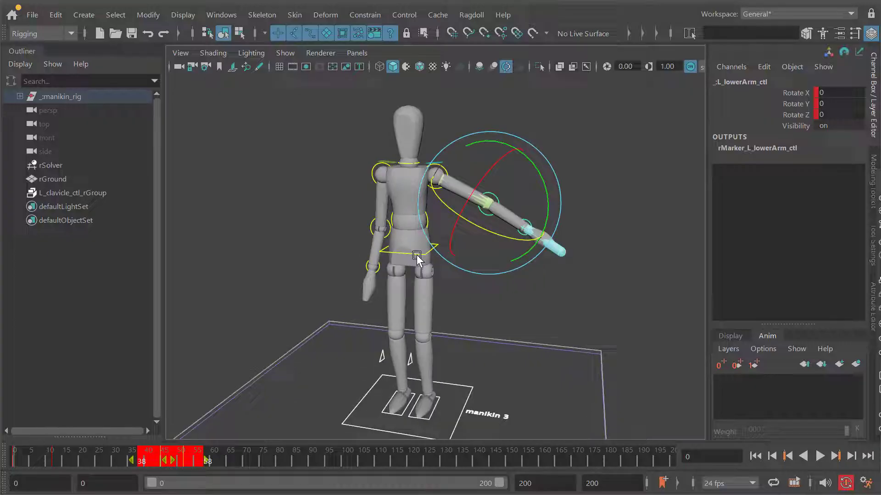
alt+middle_drag(440, 237, 436, 256)
alt+right_drag(436, 256, 507, 246)
key(q)
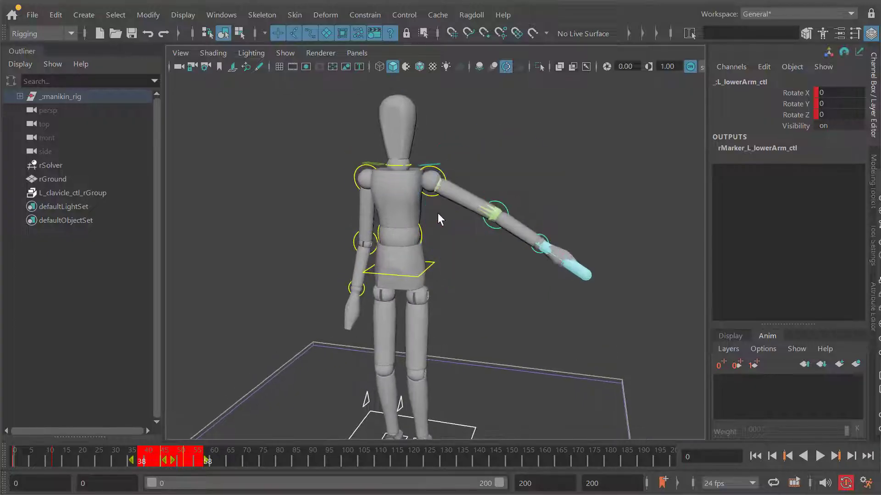
alt+middle_drag(408, 147, 415, 156)
alt+middle_drag(419, 298, 445, 255)
key(alt+v)
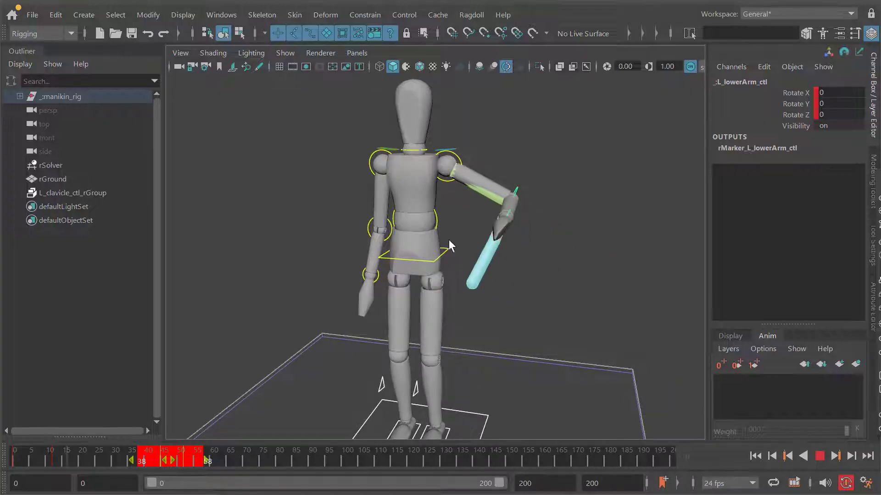
Set the Pose Stiffness of L_clavicle_ctl_rGroup to 0.01 and play the simulation from the start
alt+drag(448, 239, 364, 197)
key(alt+v)
click(70, 193)
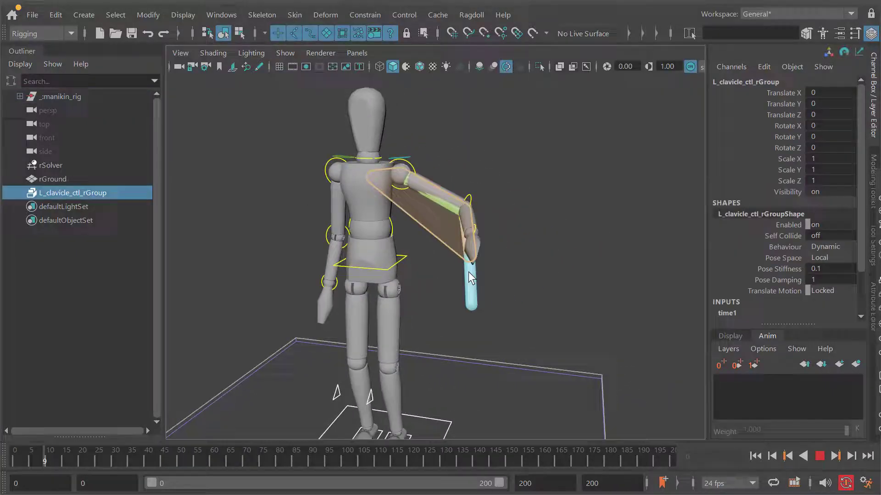
click(840, 272)
click(838, 281)
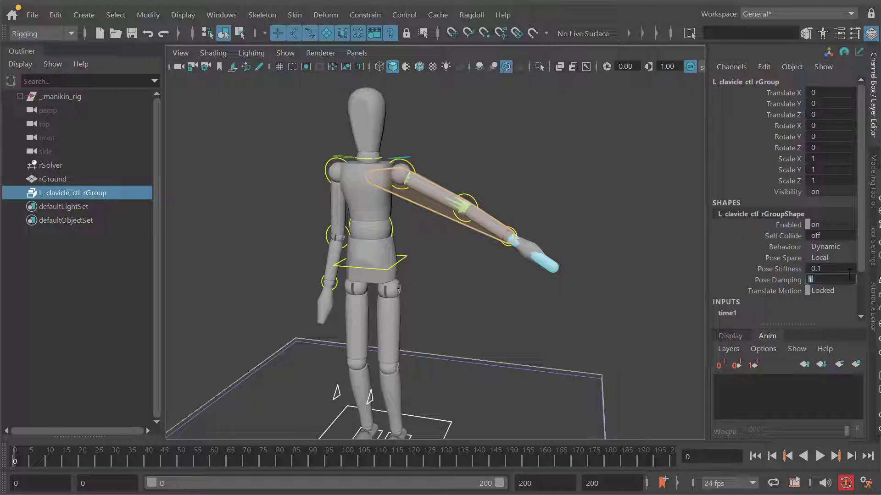
click(828, 268)
text(0)
key(Return)
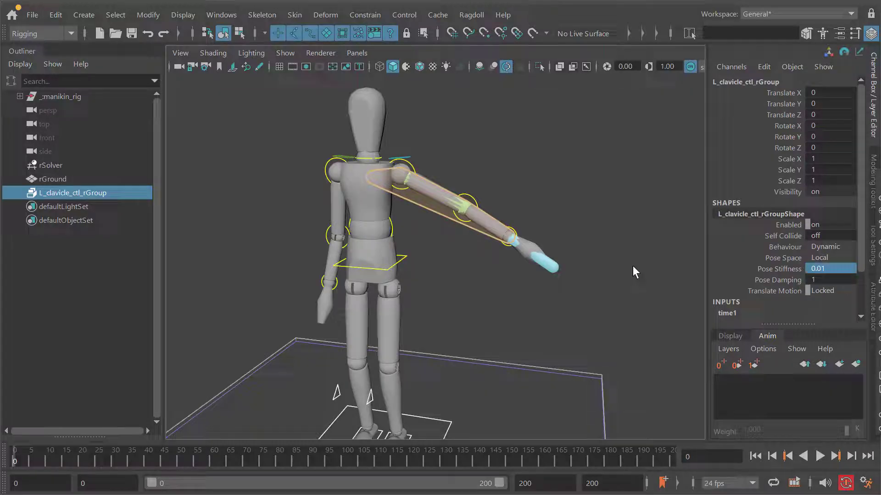
alt+drag(557, 266, 580, 259)
key(alt+v)
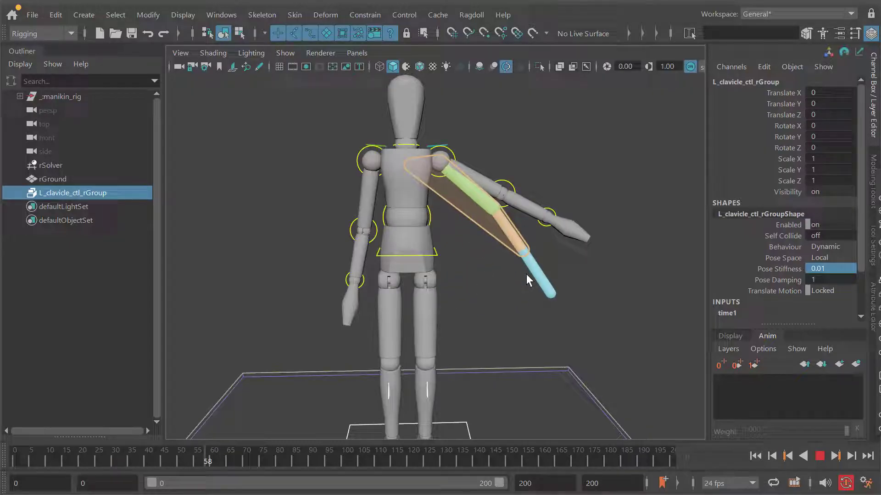
Set the left arm group's Pose Stiffness to 0 and replay the simulation from the start
key(alt+v)
double_click(826, 269)
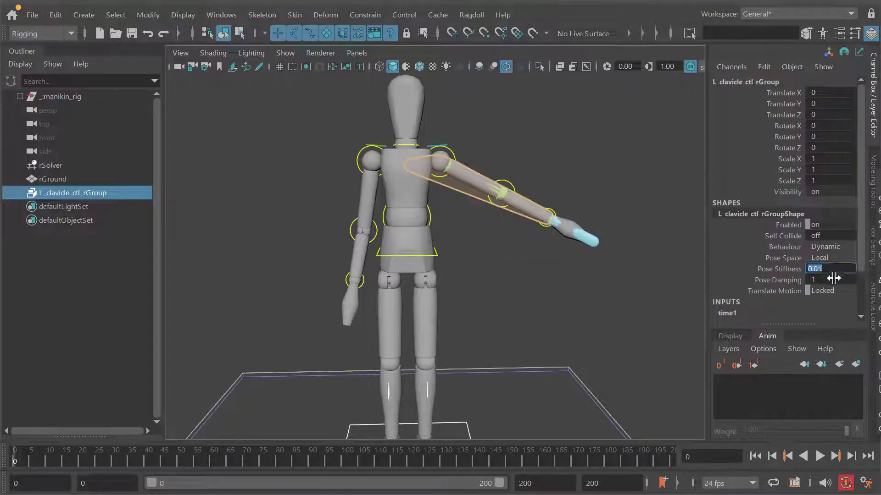
text(0)
key(Return)
key(alt+shift+v)
key(alt+v)
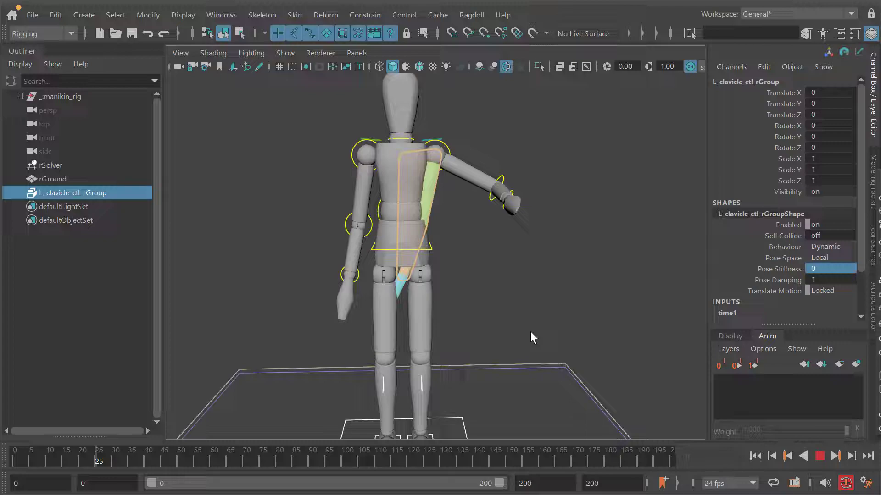
alt+drag(487, 310, 452, 248)
alt+right_drag(452, 247, 479, 233)
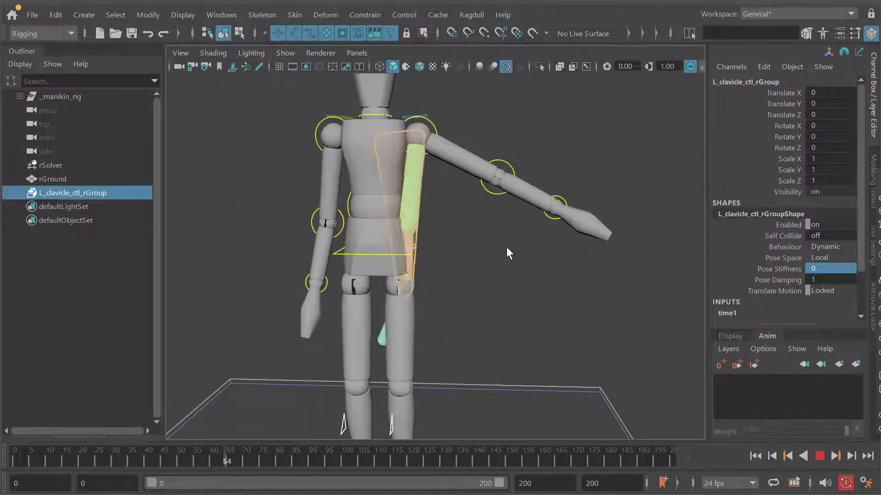
Set the left arm group's Pose Stiffness to 1 and play the simulation, viewing the arm from its side
key(Escape)
drag(549, 264, 158, 243)
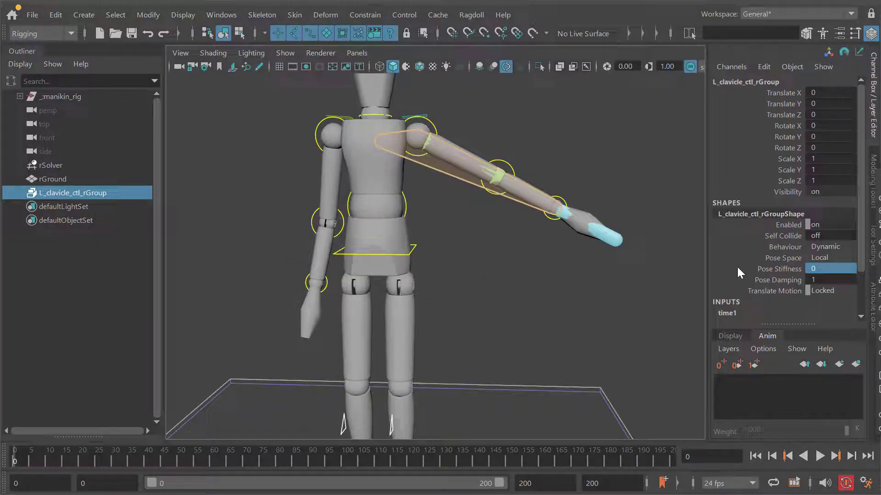
click(815, 271)
text(1)
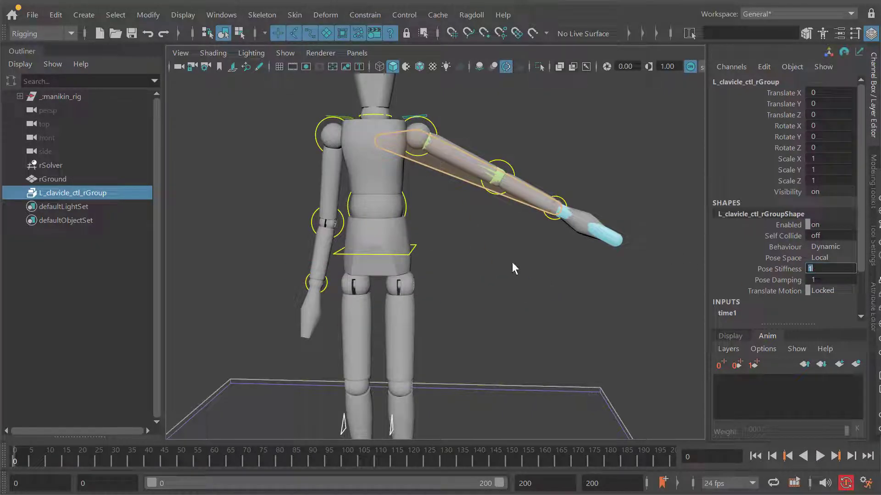
alt+middle_drag(512, 262, 505, 271)
key(alt+v)
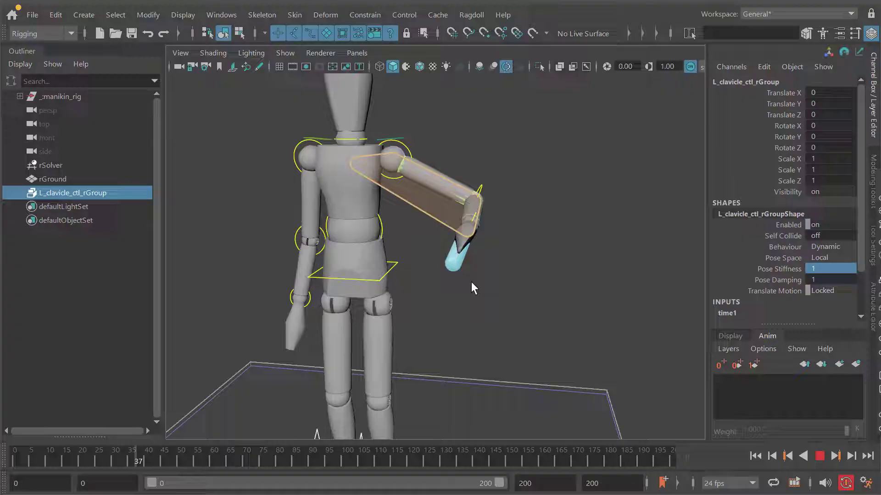
alt+drag(471, 281, 284, 289)
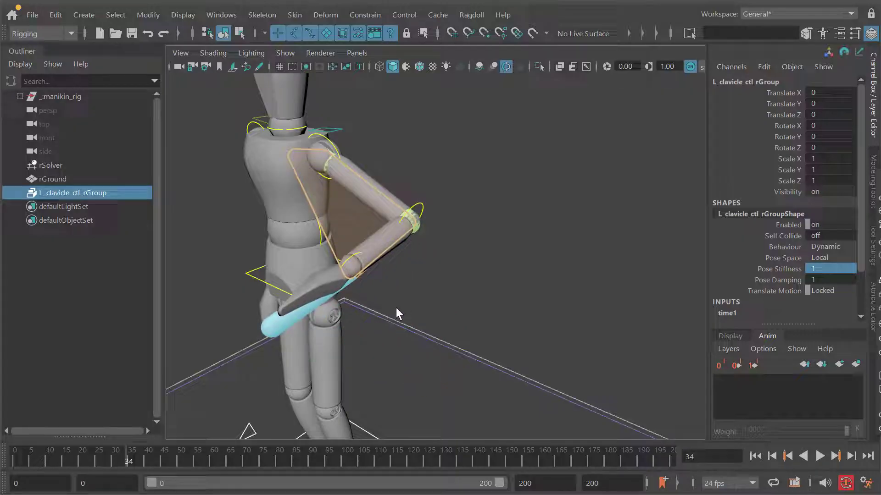
Step backward and forward through the frames to compare the hand marker with the animated hand, and resume playback briefly
key(alt+v)
key(alt+comma)
key(alt+comma)
key(alt+comma)
key(alt+comma)
key(alt+comma)
key(alt+comma)
key(alt+comma)
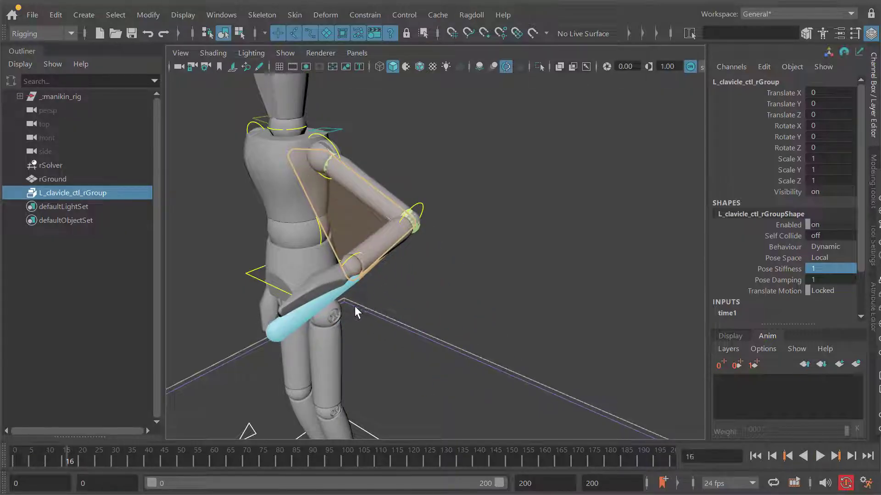
key(alt+period)
key(alt+period)
key(alt+period)
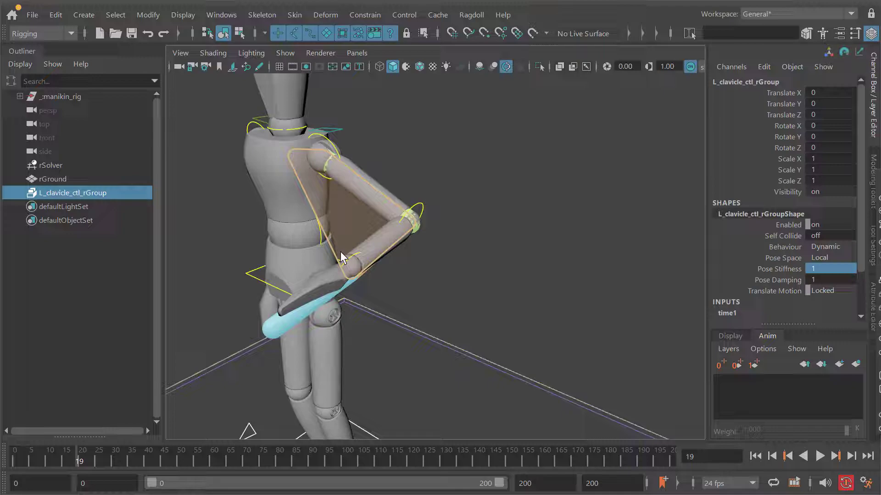
key(alt+v)
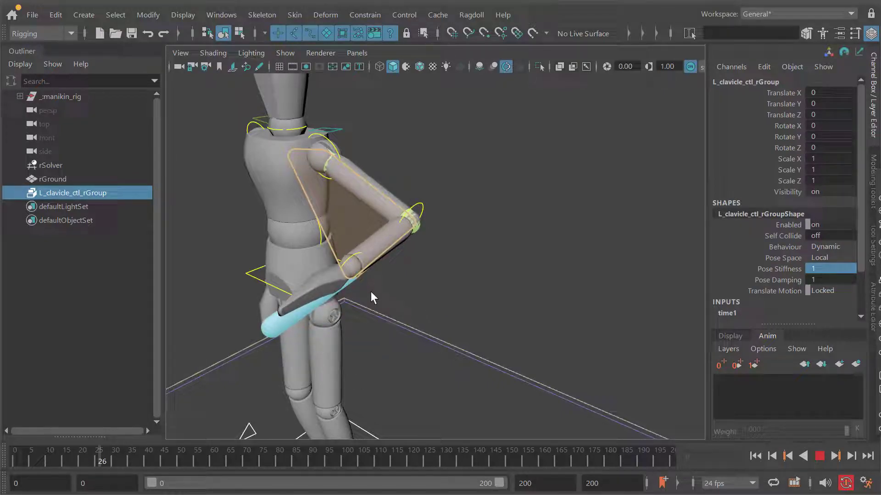
key(Escape)
Set the left arm group's Pose Damping to 0 and play the simulation from the start twice
click(832, 281)
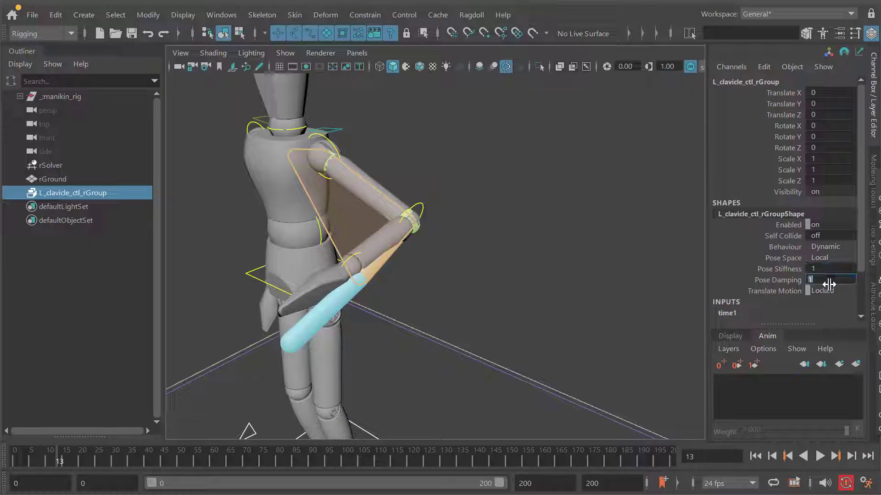
text(0)
key(Return)
alt+middle_drag(501, 266, 514, 275)
key(alt+v)
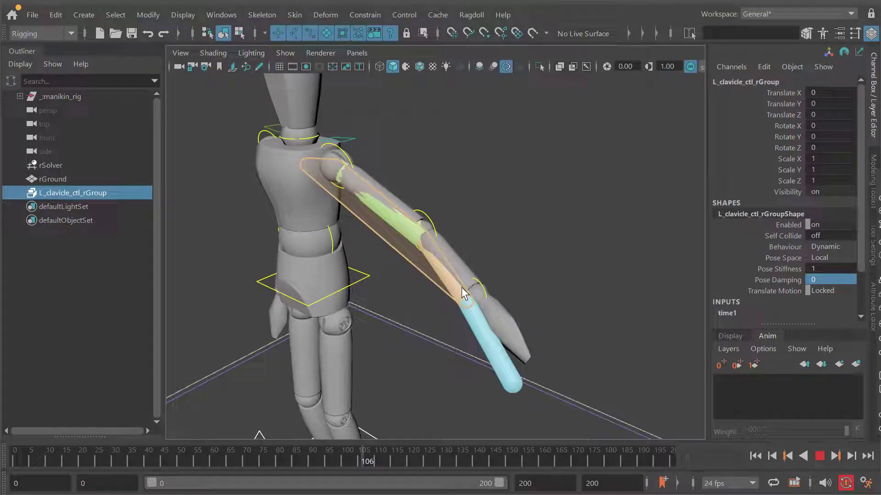
key(alt+shift+v)
key(alt+v)
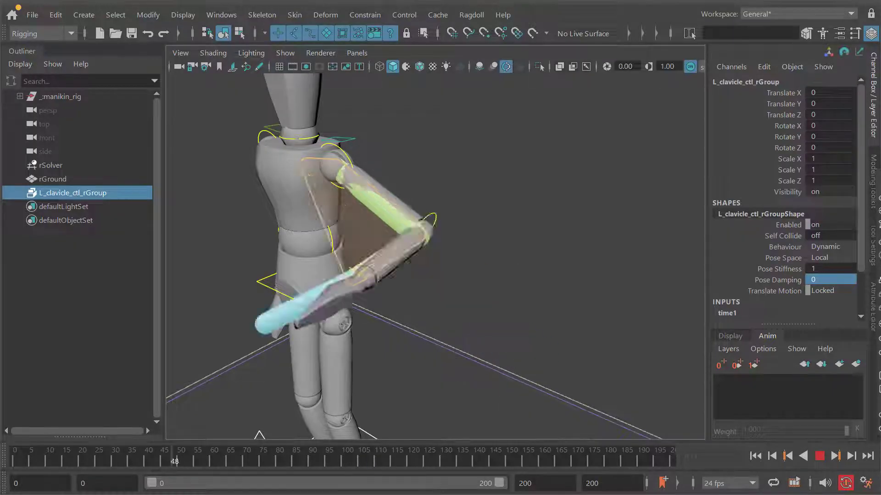
Set the left arm group's Pose Damping to 0.1 and replay the simulation from the start
key(alt+shift+v)
text(0.1)
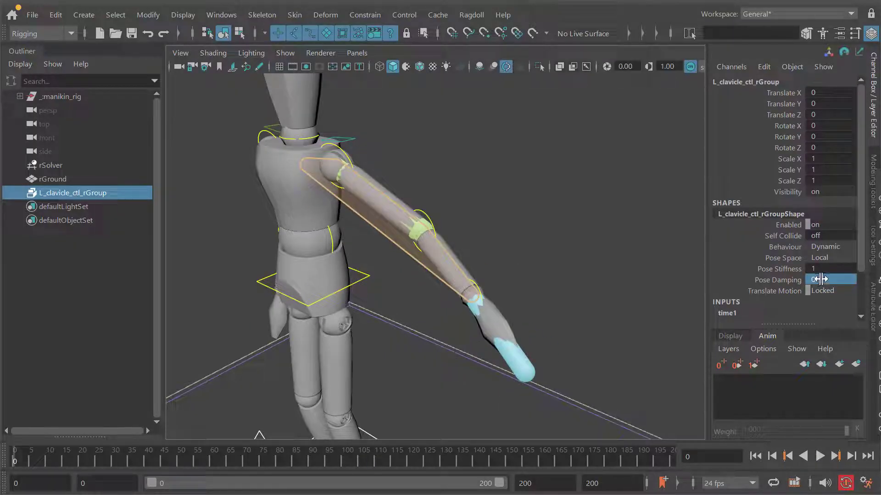
key(Return)
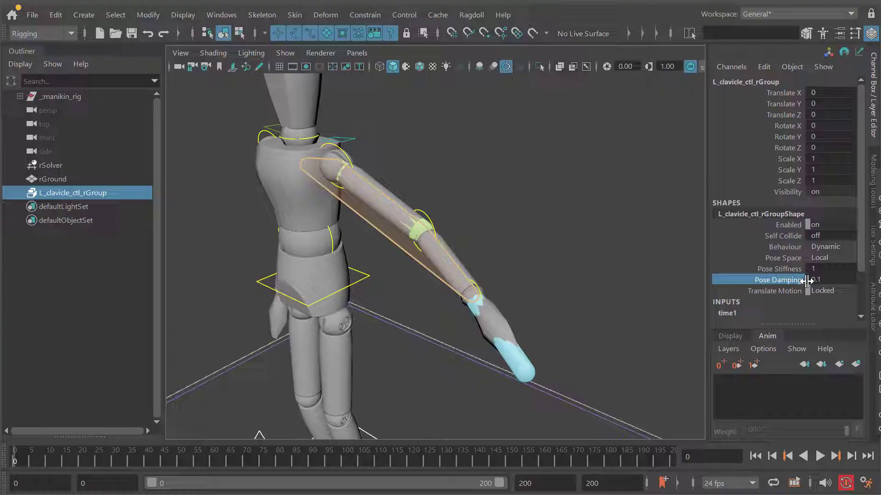
key(alt+v)
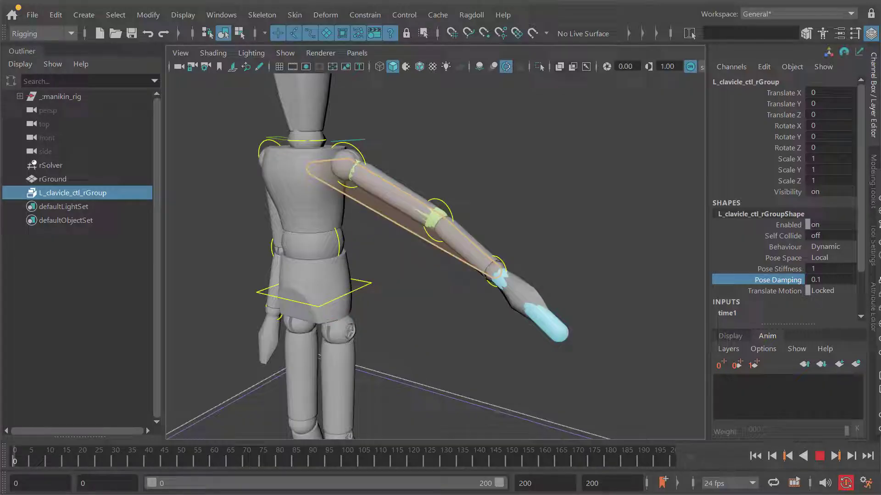
Set the left arm group's Pose Damping to 1 and play the simulation, viewing the manikin from different angles
click(818, 280)
text(1)
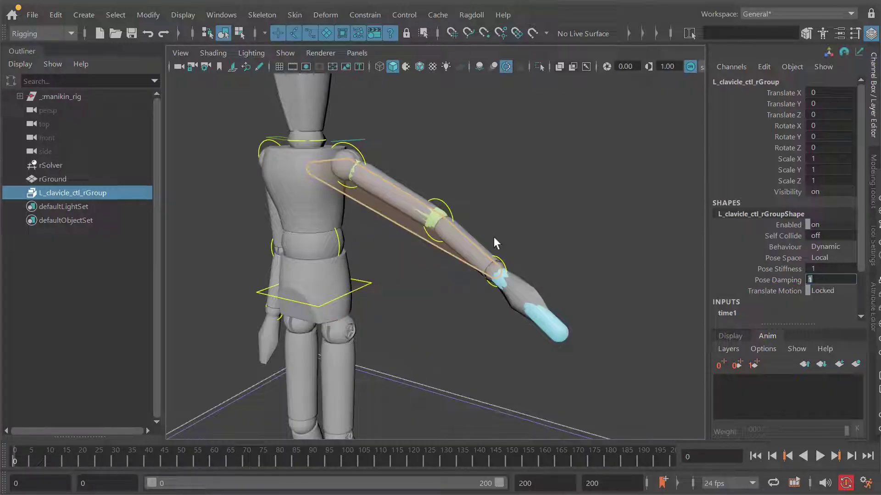
alt+middle_drag(462, 237, 497, 260)
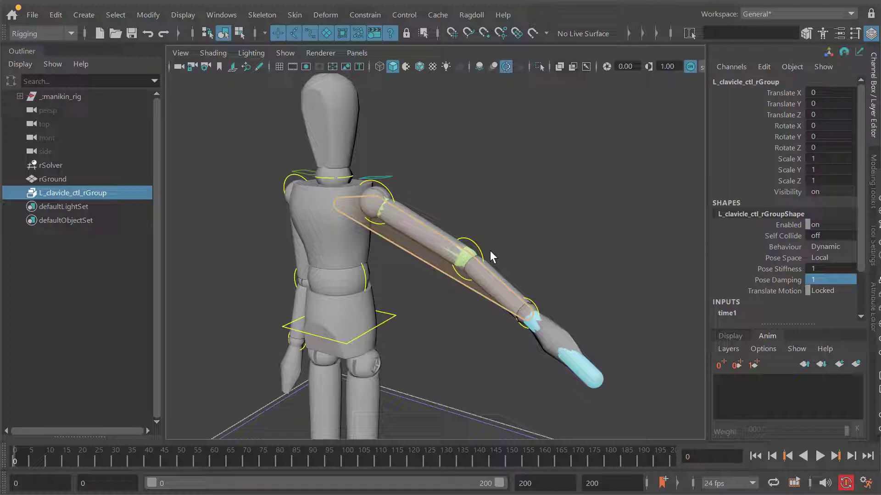
alt+drag(490, 251, 466, 254)
key(alt+v)
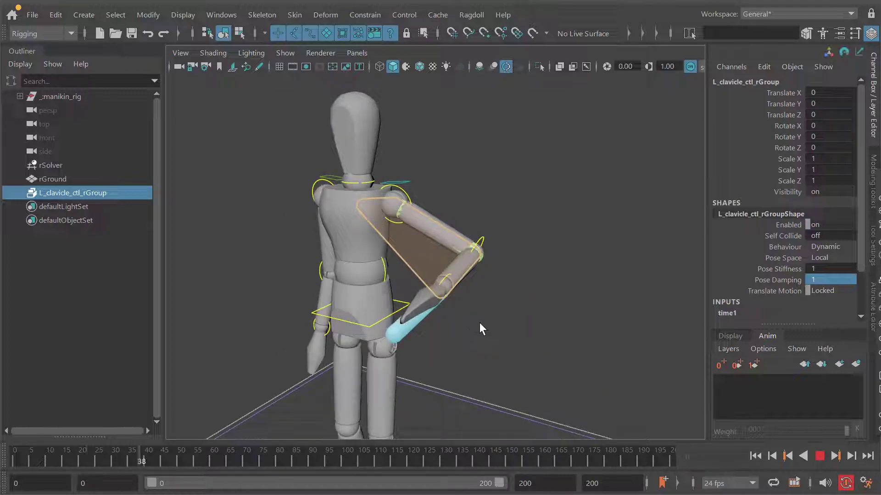
key(alt+v)
alt+drag(467, 317, 486, 293)
alt+middle_drag(486, 293, 472, 249)
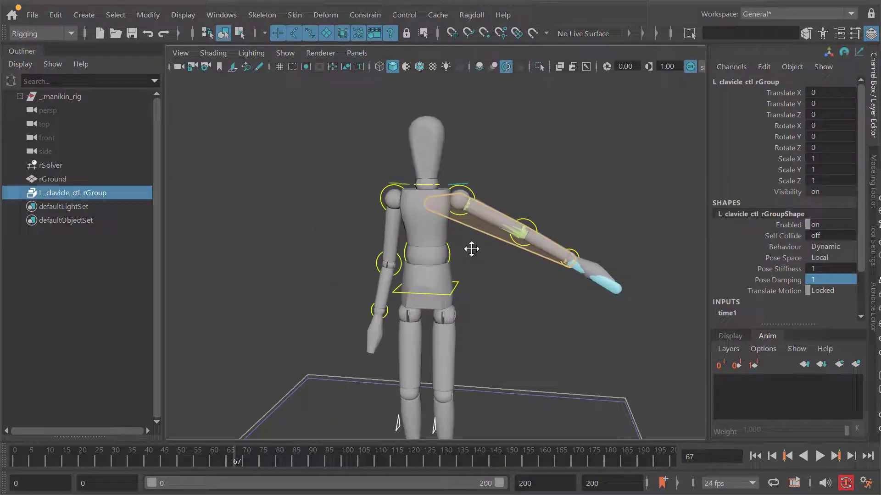
alt+middle_drag(472, 249, 469, 197)
key(alt+v)
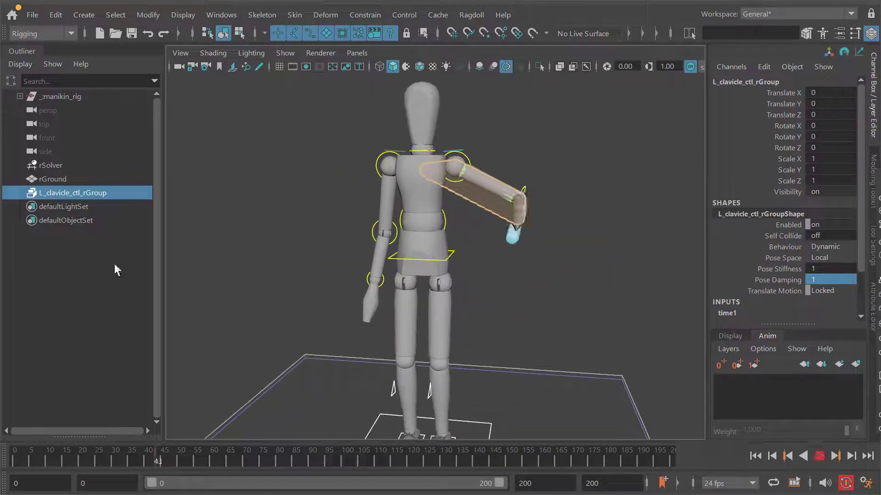
Return to the start frame, clear the selection, and delete all Ragdoll physics from the scene
key(alt+shift+v)
alt+drag(468, 220, 485, 234)
click(486, 234)
alt+right_drag(486, 233, 438, 210)
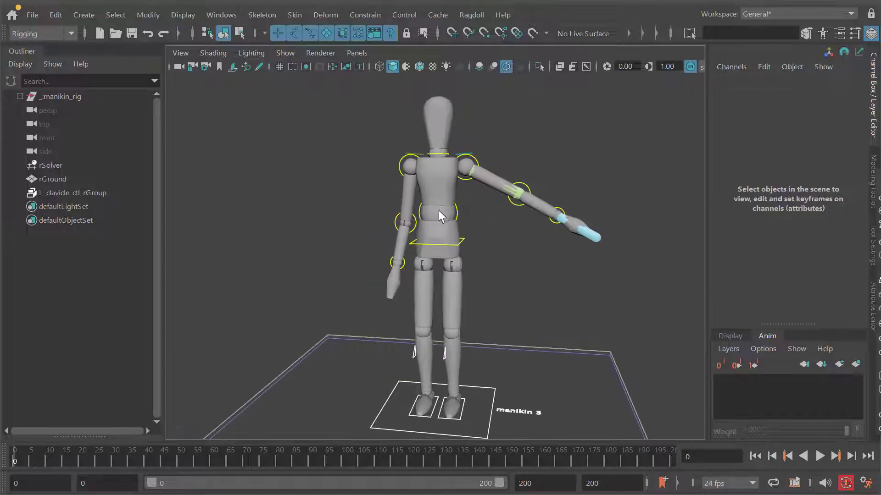
alt+drag(438, 211, 439, 208)
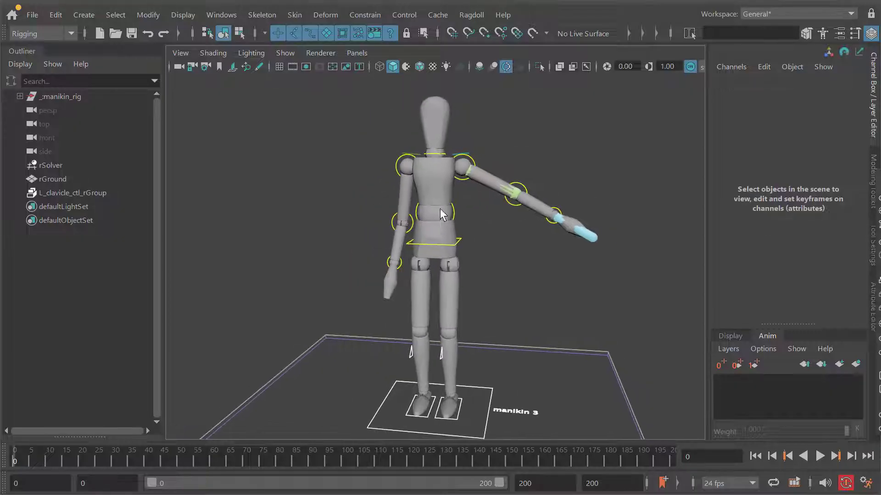
click(471, 15)
mouse_move(519, 367)
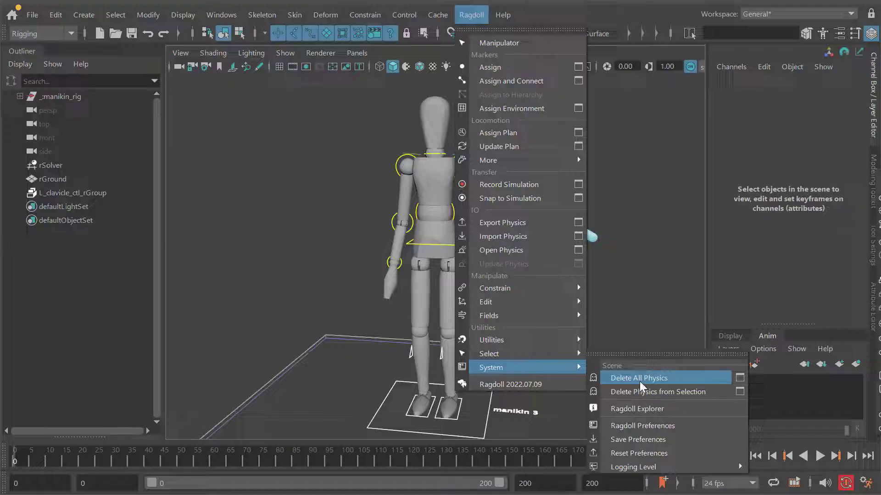
click(639, 378)
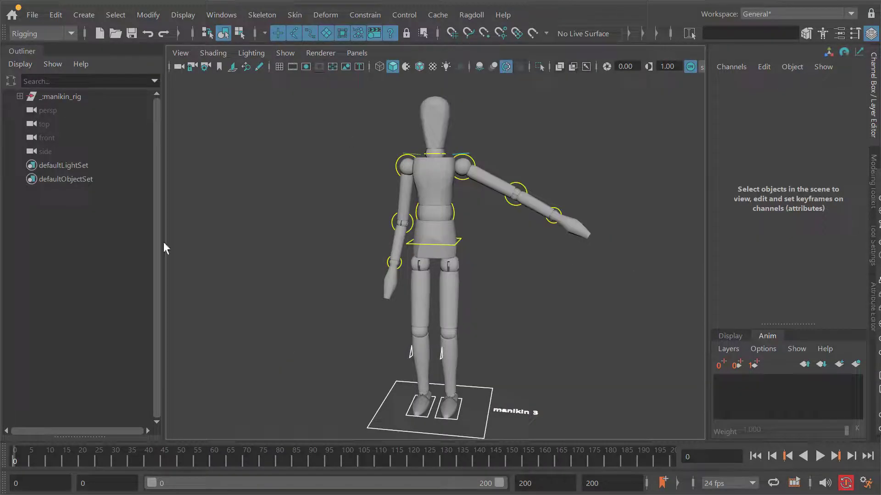
Return the manikin's left arm to its rest pose beside the body and clear the selection
scroll(427, 223, down, 2)
alt+drag(437, 253, 453, 269)
alt+drag(457, 214, 472, 186)
click(472, 183)
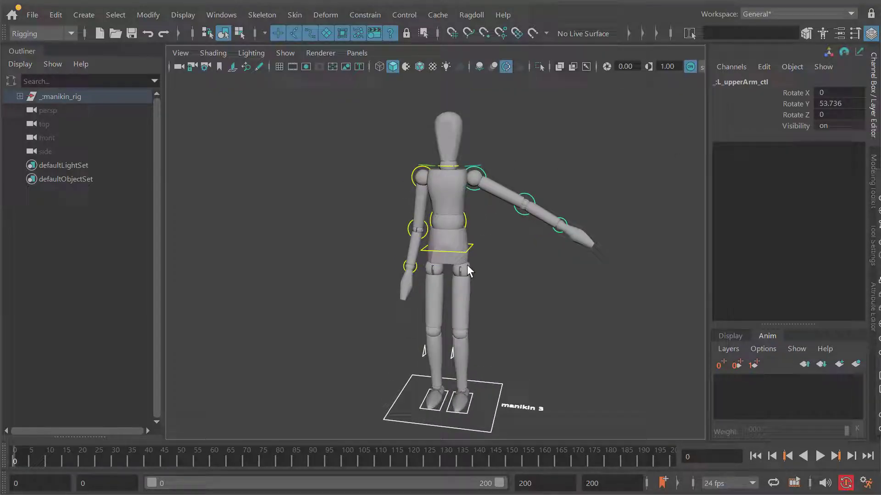
key(ctrl+z)
alt+drag(467, 265, 513, 252)
alt+drag(500, 215, 488, 240)
click(544, 243)
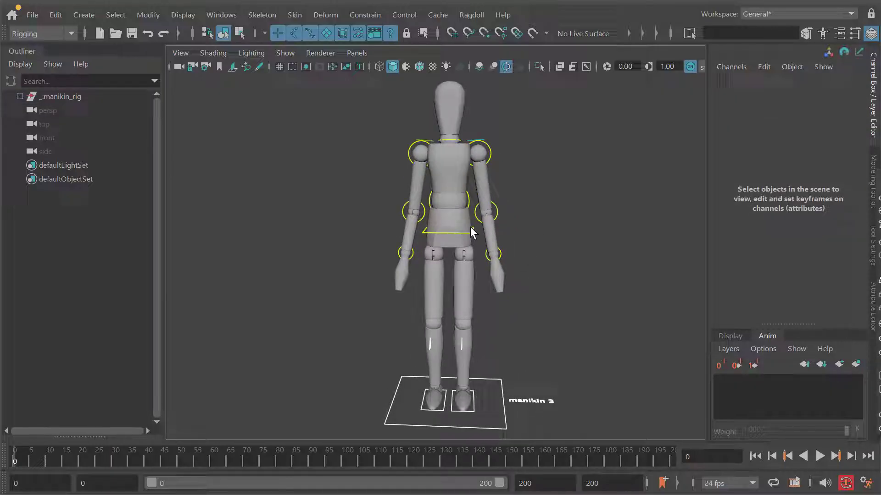
Assign and connect Ragdoll markers from the hip control up through the torso to the head control
click(471, 232)
click(454, 133)
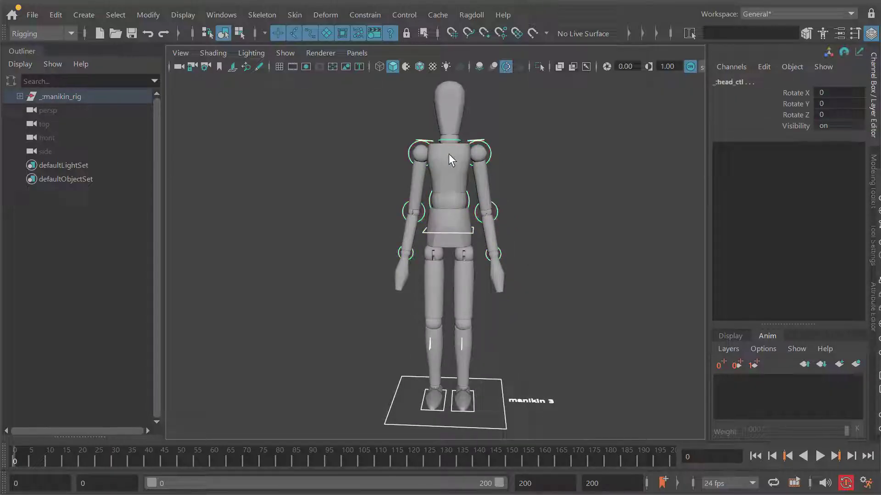
click(472, 14)
click(502, 81)
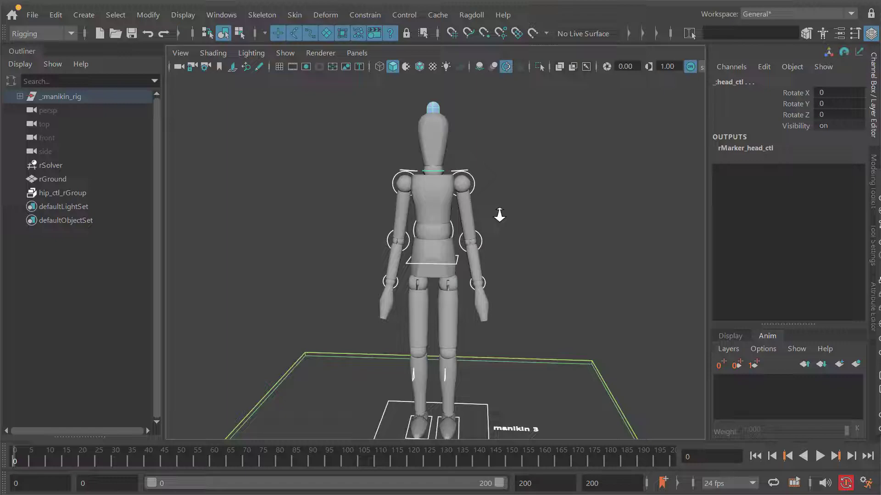
Display the manikin in wireframe and examine the new marker chain running from the hip to the head
key(4)
scroll(474, 222, up, 3)
alt+middle_drag(464, 228, 464, 177)
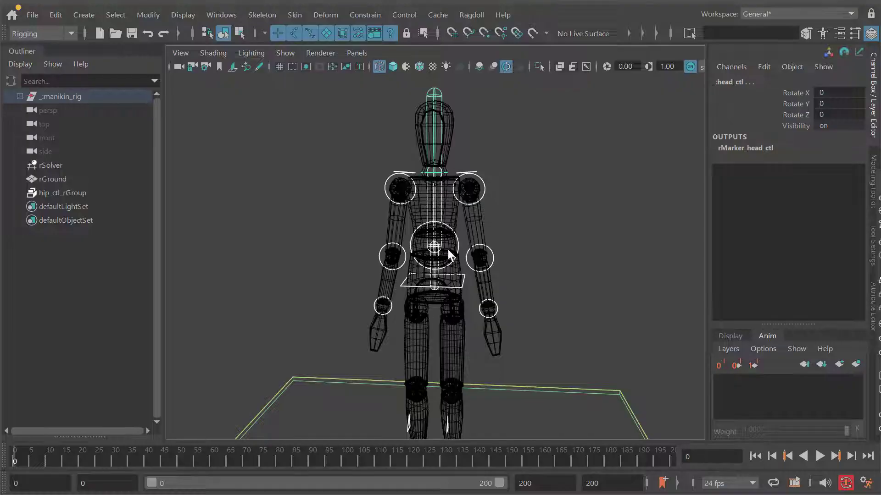
alt+middle_drag(437, 269, 423, 273)
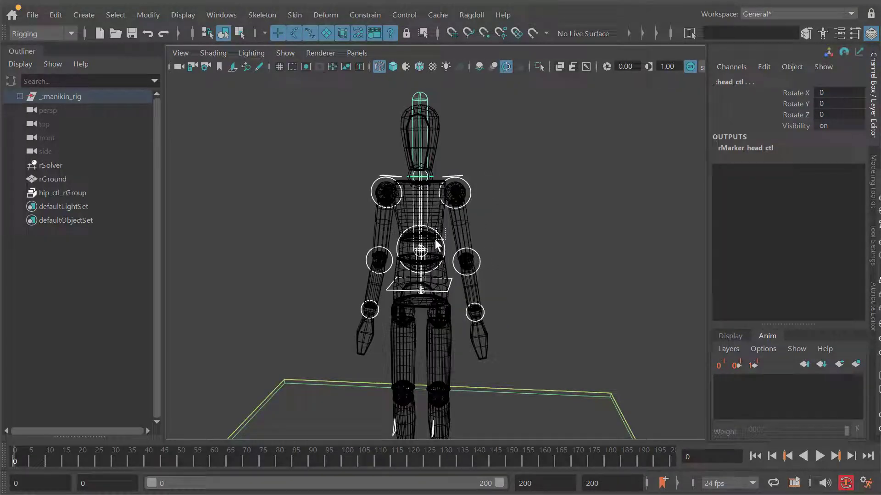
Assign and connect Ragdoll markers from the torso control through the left upper arm to the left hand control
click(422, 230)
alt+right_drag(440, 224, 480, 257)
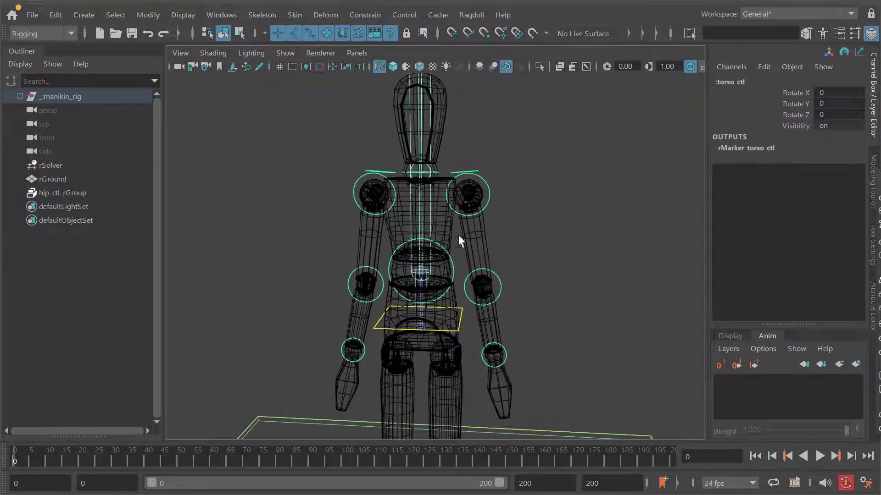
alt+right_drag(427, 224, 436, 221)
alt+middle_drag(436, 221, 415, 230)
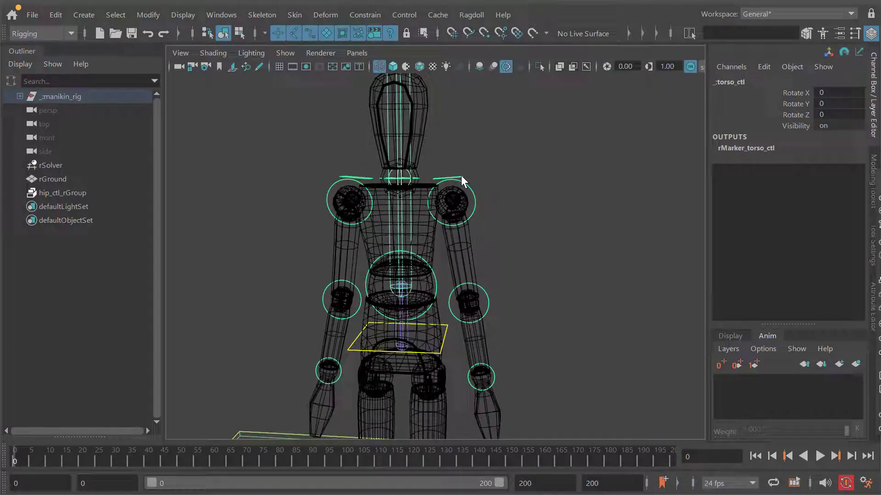
shift+click(460, 176)
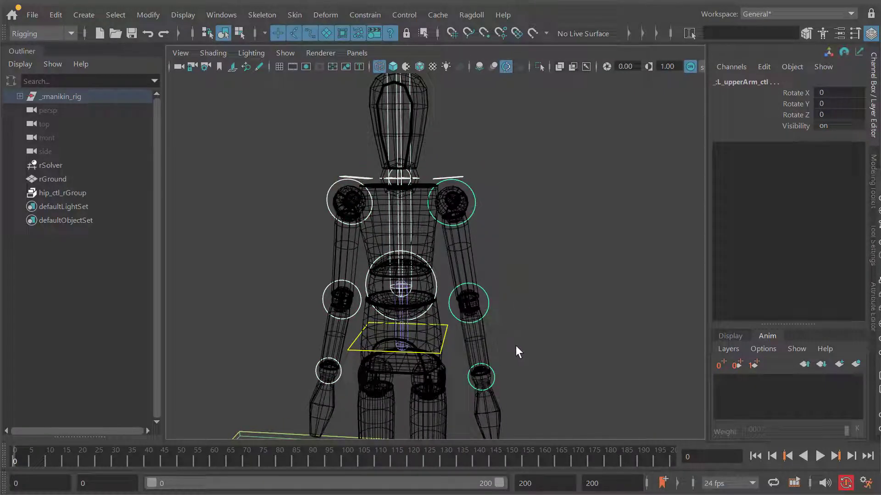
alt+right_drag(463, 208, 483, 261)
alt+middle_drag(483, 262, 480, 248)
click(472, 17)
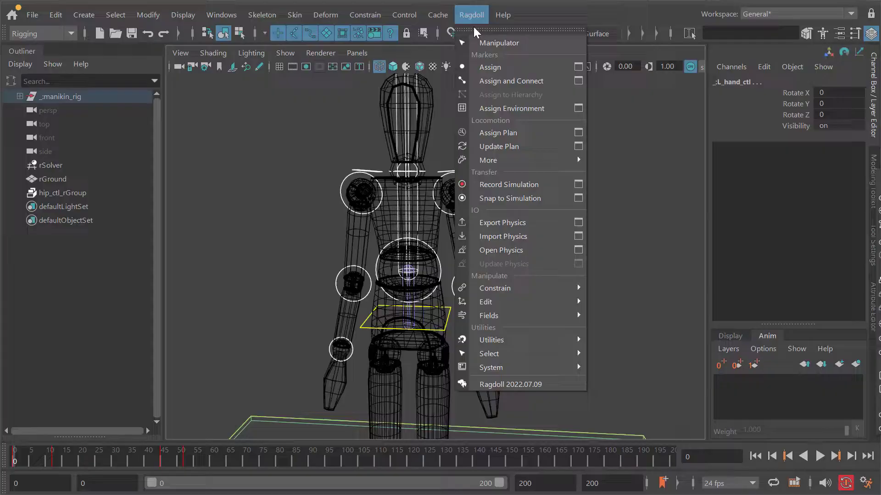
click(518, 82)
mouse_move(526, 117)
alt+mouse_down()
mouse_move(481, 220)
mouse_move(468, 227)
alt+mouse_up()
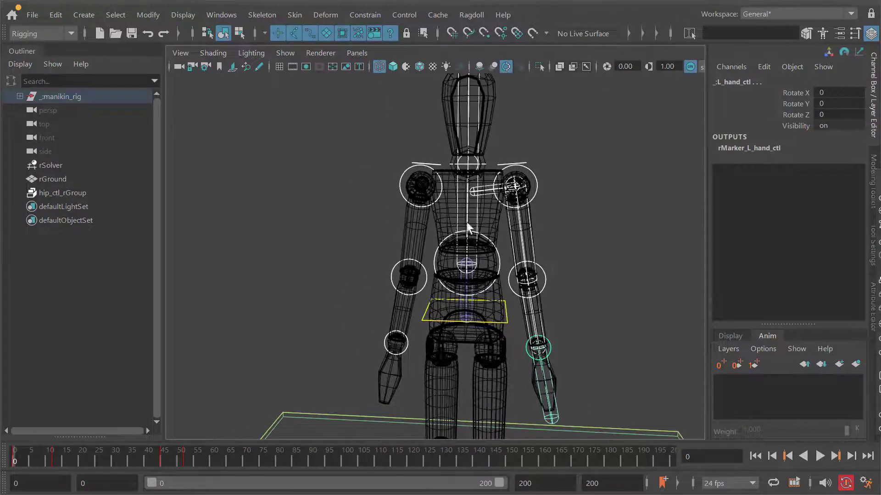
Assign and connect markers from the torso control through the right arm controls to the right hand
click(443, 173)
alt+middle_drag(435, 218, 426, 225)
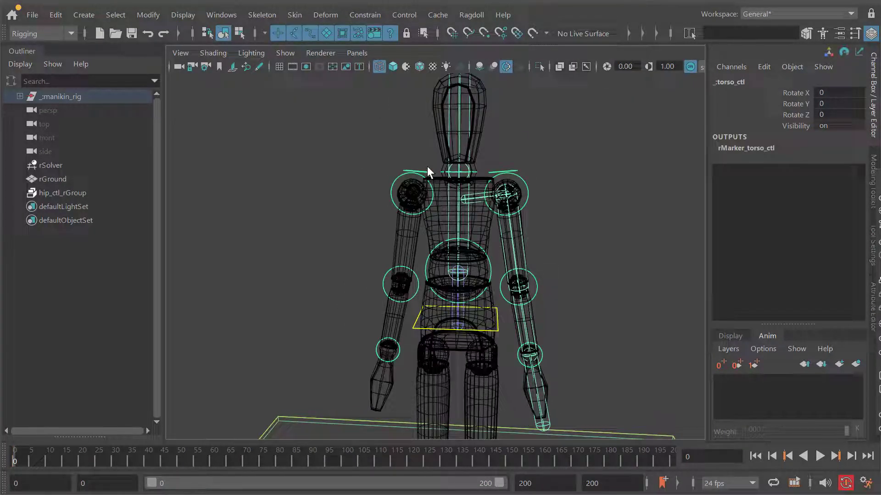
shift+click(427, 172)
key(g)
Set Left Leg Fk Ik and Right Leg Fk Ik to 0 on the master control
alt+middle_drag(407, 257, 400, 176)
alt+drag(400, 176, 378, 171)
click(462, 161)
alt+middle_drag(461, 235, 459, 197)
alt+right_drag(519, 316, 485, 373)
click(485, 381)
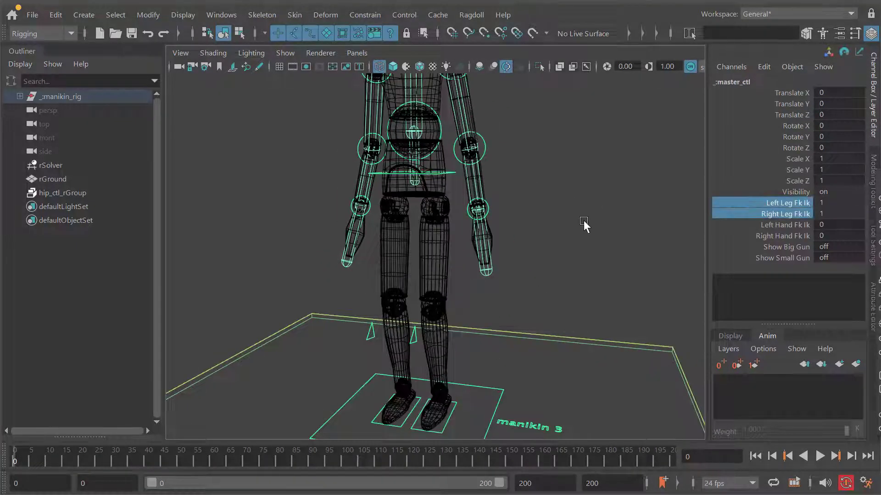
alt+drag(517, 266, 536, 229)
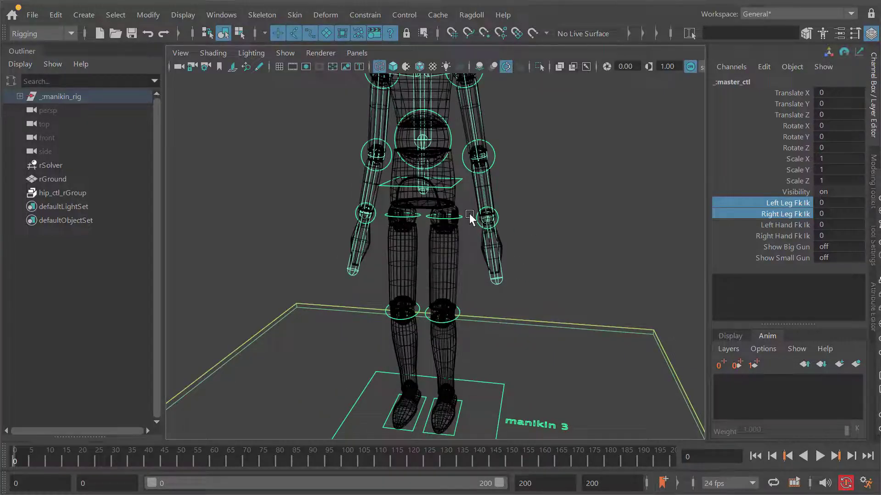
Assign and connect markers from the hip control through the left thigh and knee controls to the left foot
alt+right_drag(469, 213, 477, 189)
click(478, 184)
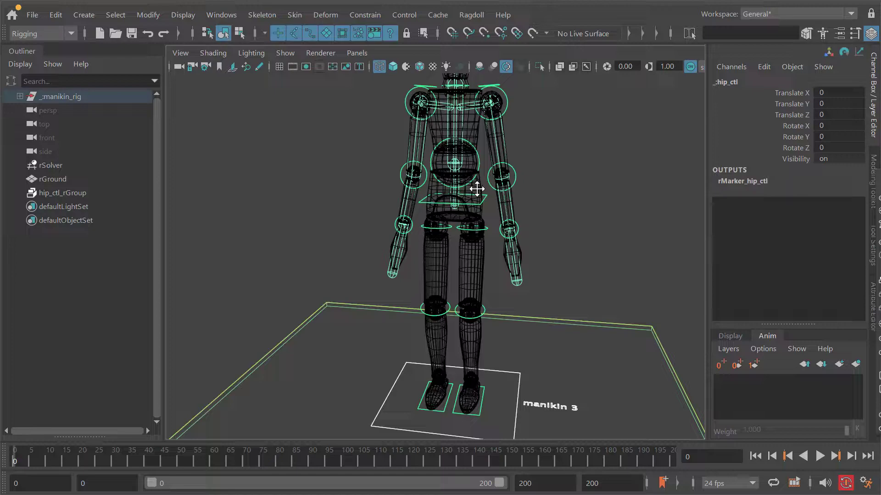
alt+middle_drag(477, 189, 477, 191)
alt+right_drag(448, 226, 483, 220)
alt+drag(483, 221, 459, 205)
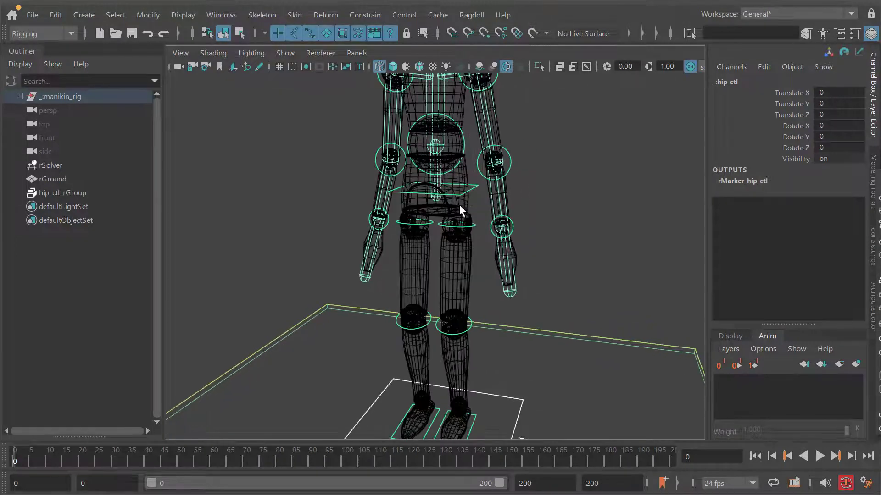
click(471, 226)
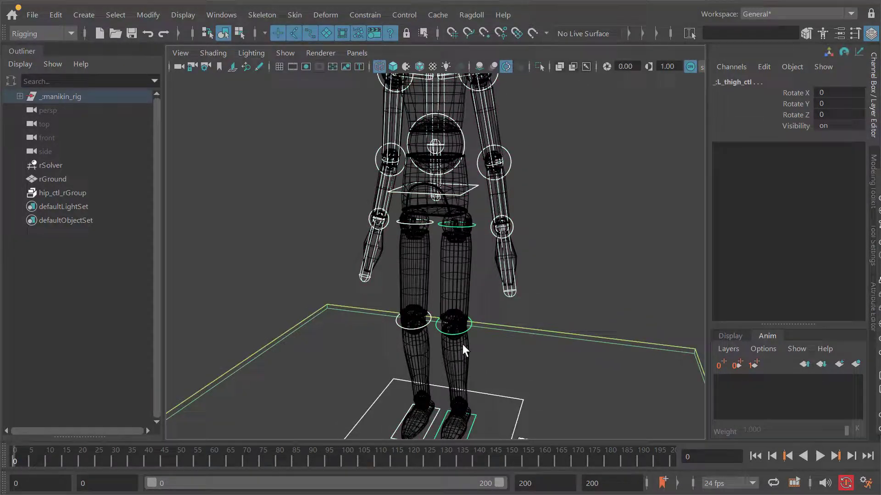
Assign and connect markers from the hip control through the right thigh and knee controls to the right foot
click(438, 181)
click(402, 221)
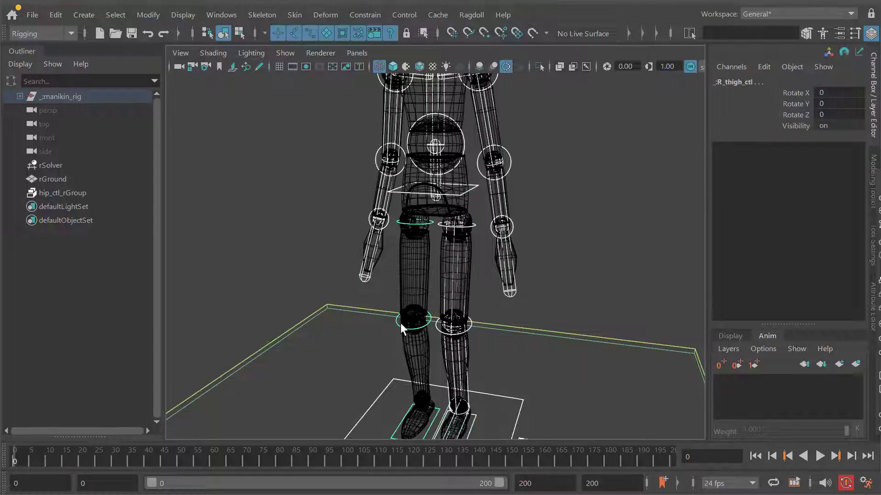
alt+drag(408, 248, 483, 250)
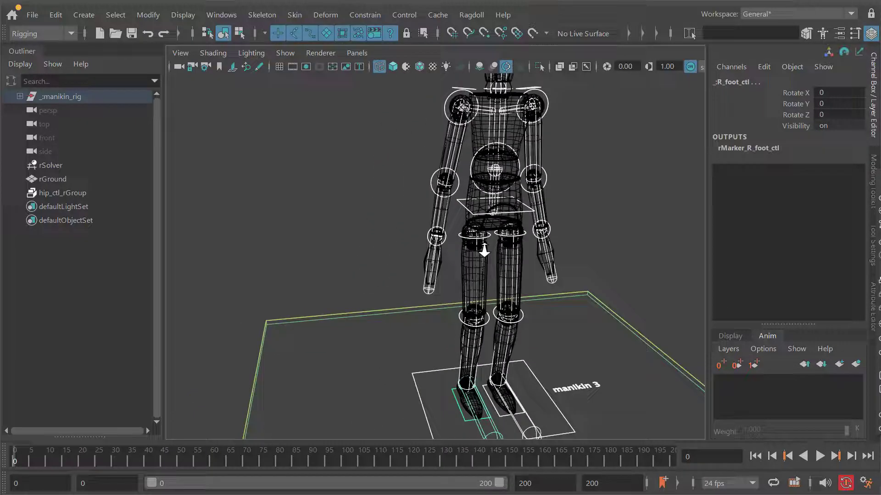
alt+right_drag(483, 250, 478, 217)
alt+middle_drag(477, 217, 429, 228)
alt+drag(466, 233, 446, 234)
Play the full-body simulation from the front and the side, returning to the start frame after each playback
key(alt+v)
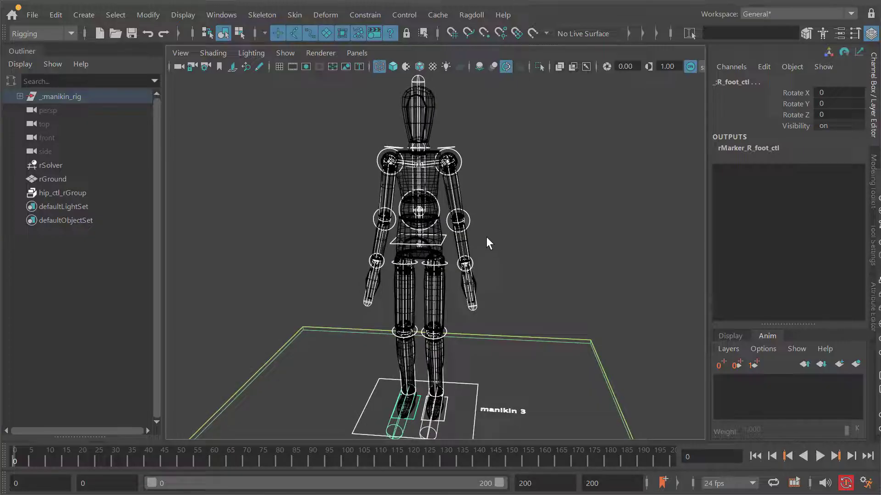
alt+drag(502, 277, 462, 278)
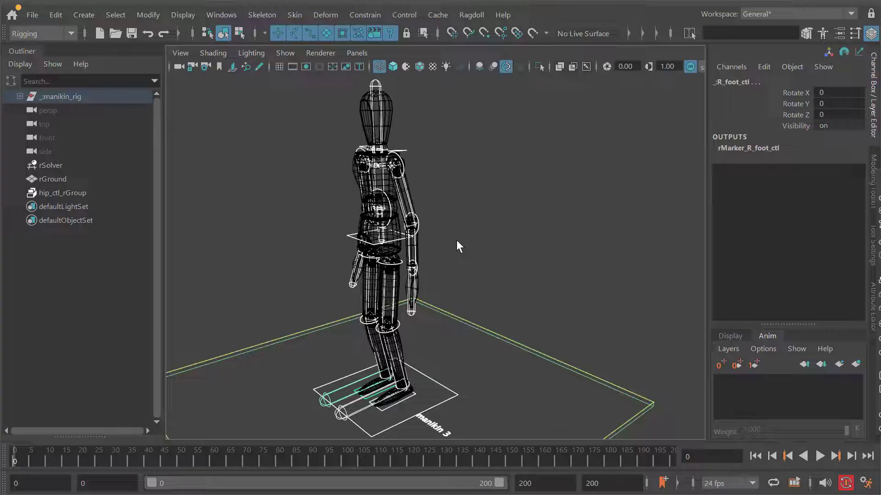
key(alt+v)
key(alt+shift+v)
mouse_move(328, 231)
alt+mouse_down()
mouse_move(509, 208)
mouse_move(461, 211)
mouse_move(441, 244)
mouse_move(448, 252)
mouse_move(383, 246)
mouse_move(416, 210)
mouse_move(443, 240)
mouse_move(425, 246)
alt+mouse_up()
key(alt+v)
key(alt+v)
key(alt+shift+v)
Compare the manikin in shaded and wireframe display and examine how the marker capsules fit the torso and hips
key(5)
key(4)
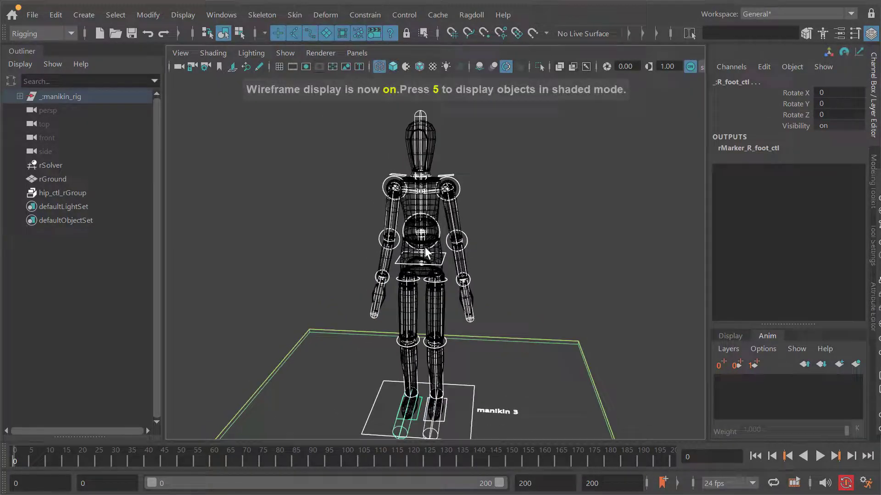
alt+middle_drag(425, 246, 425, 201)
alt+right_drag(426, 202, 463, 217)
alt+drag(425, 193, 436, 171)
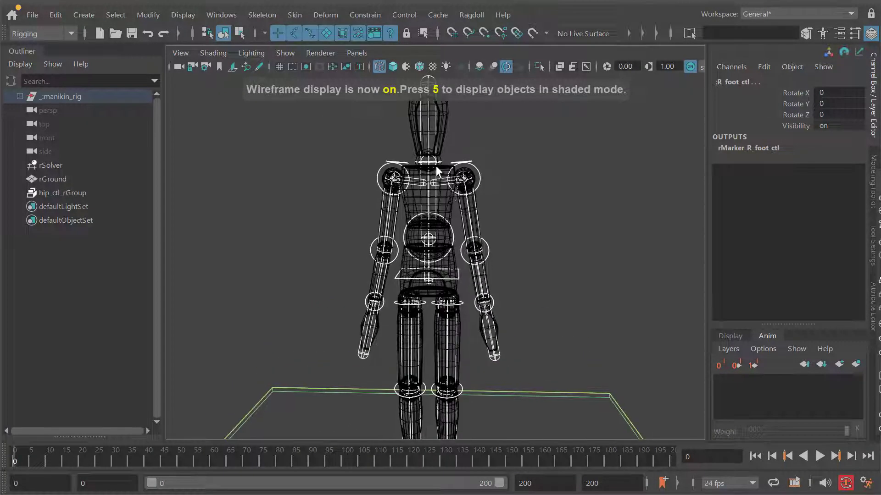
alt+middle_drag(425, 188, 426, 210)
alt+right_drag(426, 210, 452, 202)
alt+drag(452, 202, 440, 232)
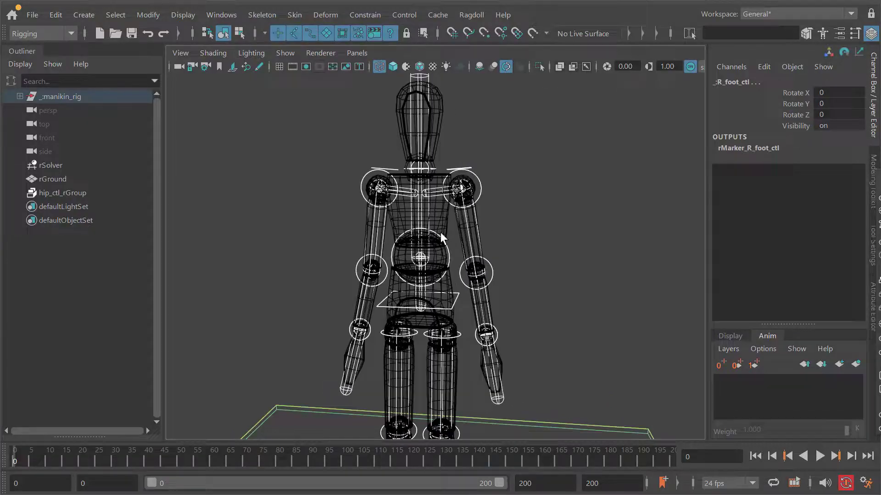
alt+right_drag(444, 247, 408, 233)
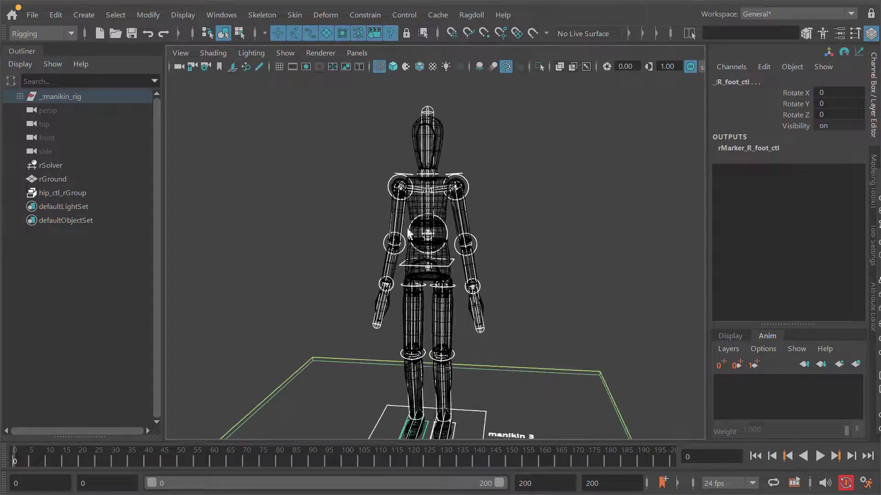
alt+middle_drag(428, 261, 428, 256)
alt+right_drag(418, 192, 438, 186)
alt+middle_drag(431, 185, 442, 237)
alt+drag(442, 238, 453, 277)
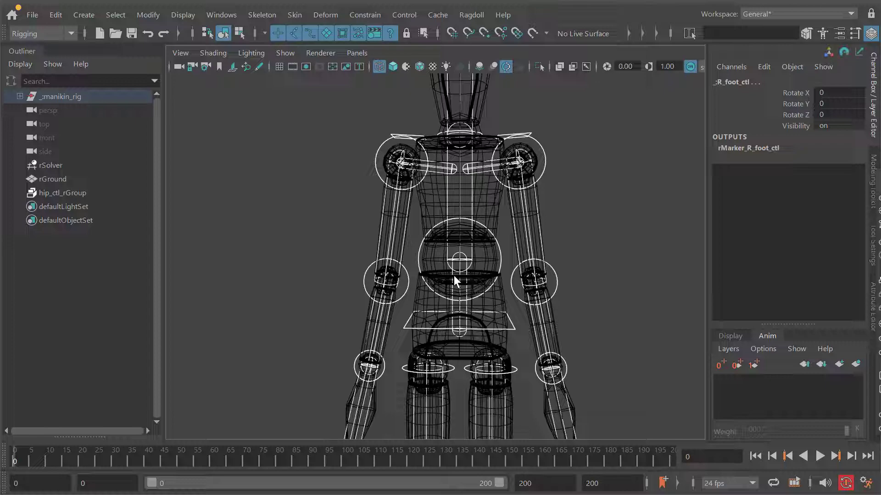
alt+middle_drag(461, 323, 455, 250)
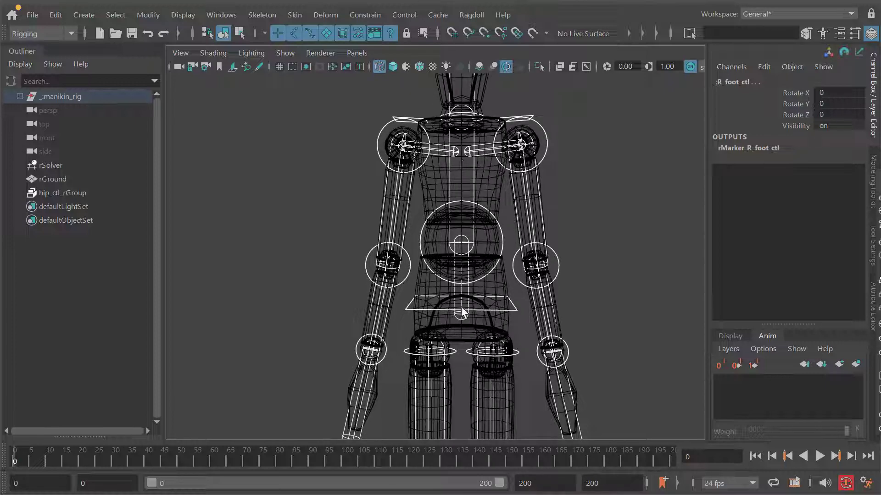
alt+middle_drag(461, 309, 459, 279)
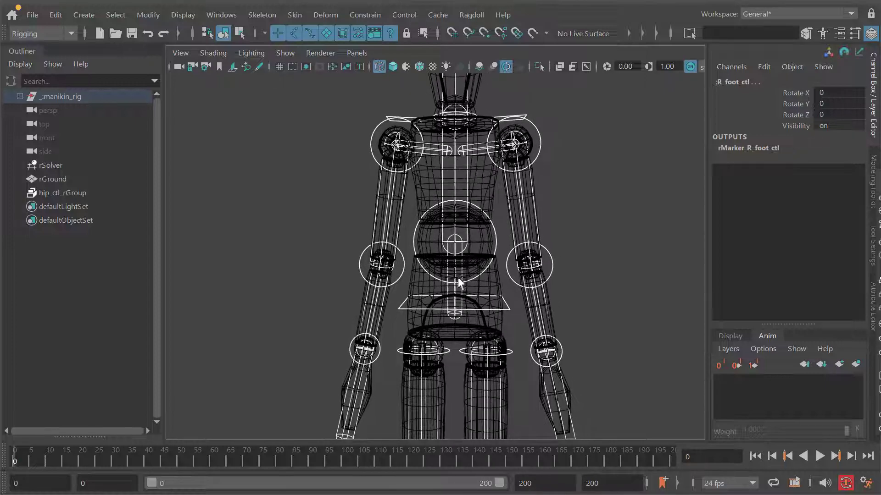
Examine how the marker capsules fit the shoulders, arms, hands and legs against the manikin's mesh
alt+drag(430, 274, 502, 221)
alt+drag(482, 130, 497, 137)
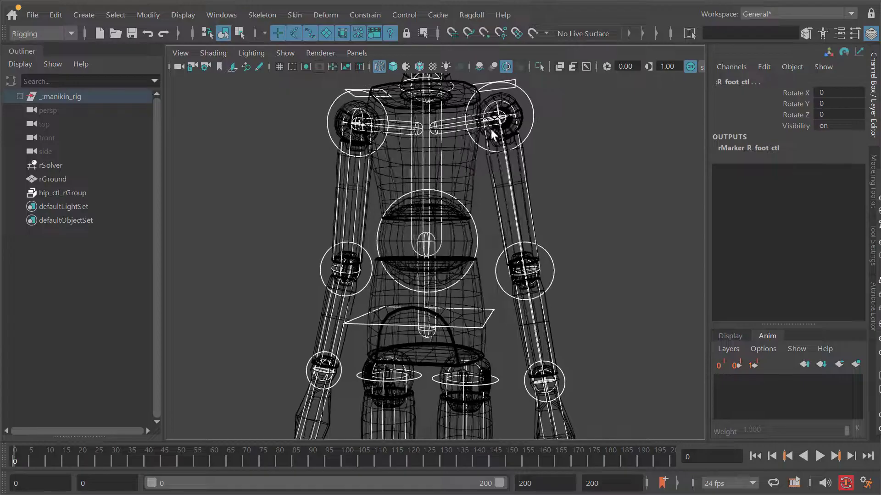
alt+middle_drag(531, 332, 516, 281)
alt+middle_drag(526, 313, 505, 195)
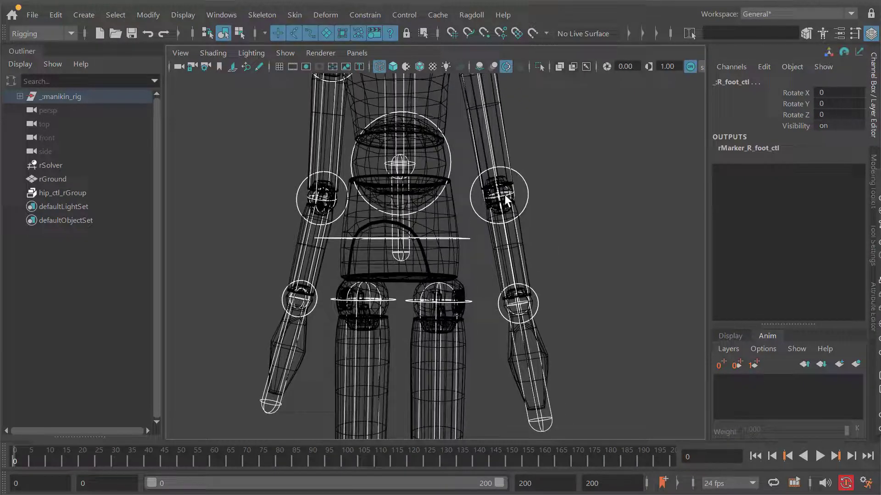
mouse_move(517, 318)
alt+mouse_down()
mouse_move(535, 309)
mouse_move(522, 314)
alt+mouse_up()
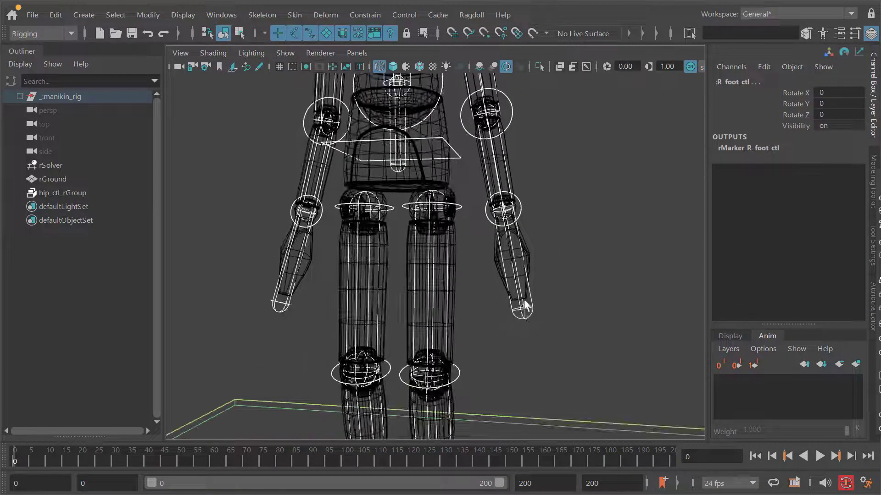
mouse_move(499, 352)
alt+mouse_down()
mouse_move(474, 293)
mouse_move(497, 287)
mouse_move(458, 308)
mouse_move(444, 266)
mouse_move(459, 216)
mouse_move(470, 251)
mouse_move(486, 243)
mouse_move(478, 186)
alt+mouse_up()
key(5)
key(4)
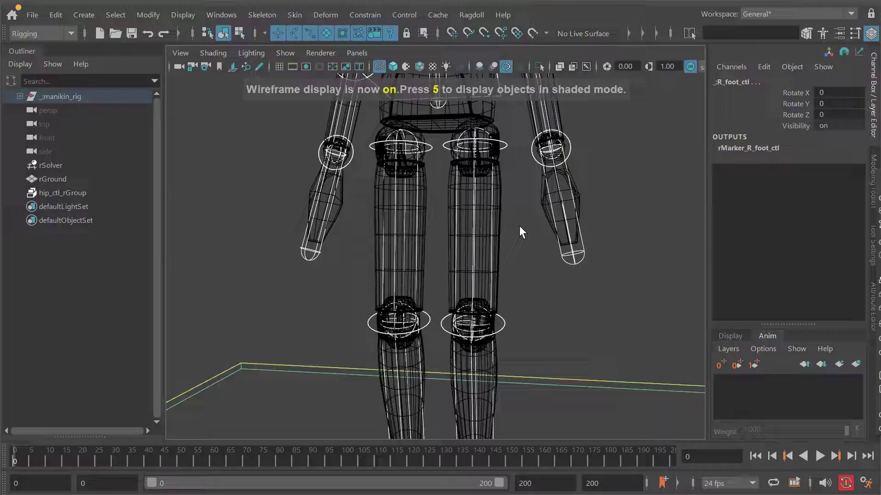
alt+middle_drag(519, 226, 528, 317)
alt+right_drag(528, 316, 461, 216)
alt+middle_drag(462, 216, 449, 205)
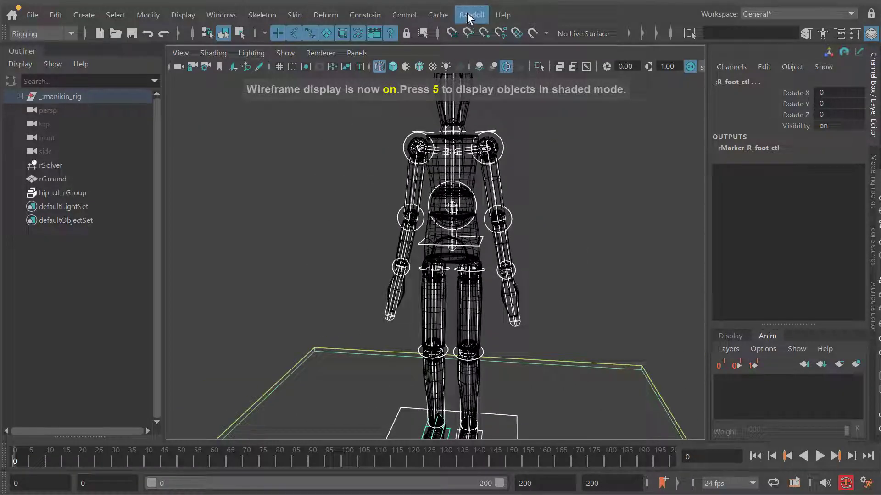
Activate the Ragdoll Manipulator in Shape Mode and turn on Pose X symmetry for editing the markers
click(467, 15)
click(492, 44)
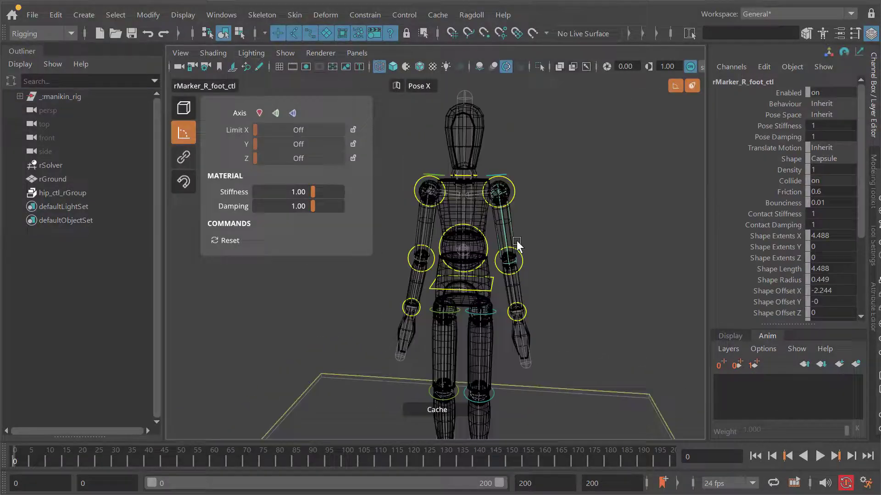
alt+drag(517, 243, 466, 213)
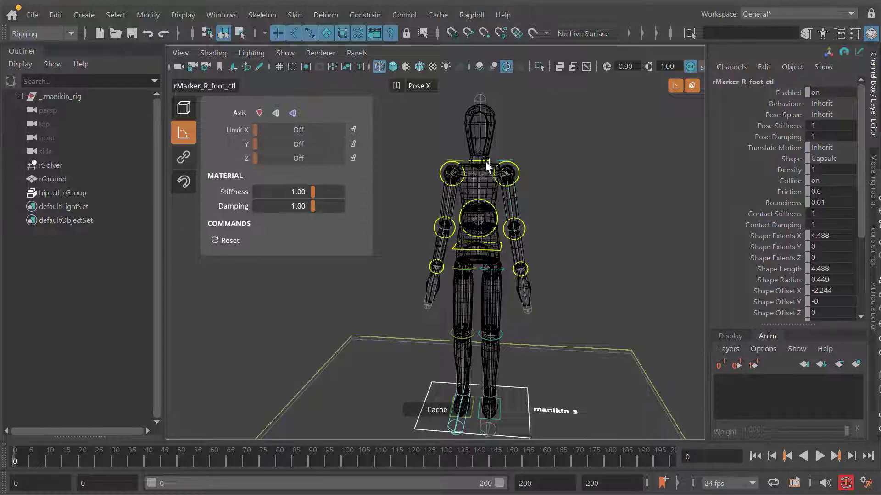
click(183, 112)
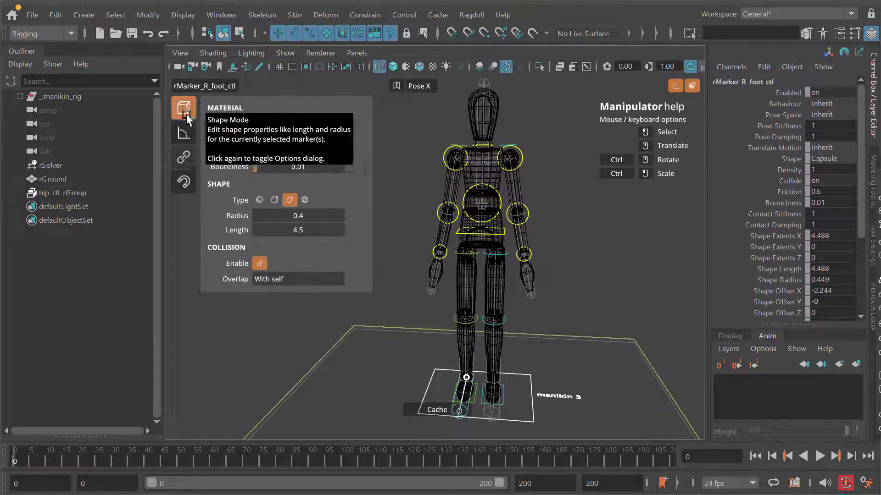
alt+middle_drag(481, 207, 485, 229)
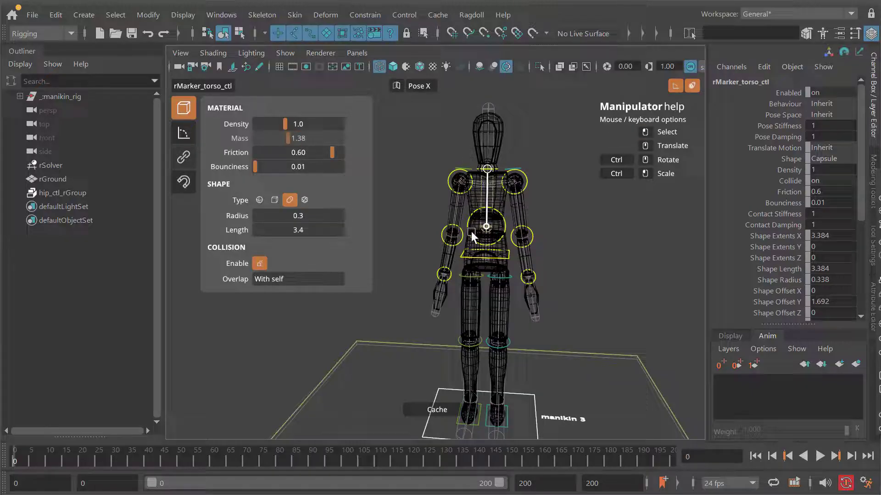
scroll(471, 232, up, 3)
click(396, 86)
scroll(486, 190, up, 4)
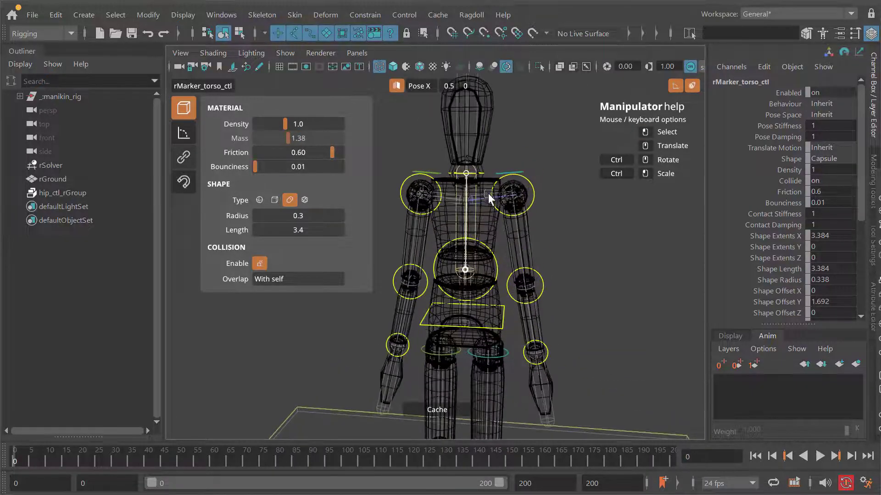
Widen, shorten and reposition the head marker's capsule to enclose the head, with a length of about 1.7
click(488, 197)
click(475, 140)
alt+middle_drag(475, 141, 472, 193)
mouse_move(527, 241)
ctrl+mouse_down()
mouse_move(633, 260)
mouse_move(559, 259)
ctrl+mouse_up()
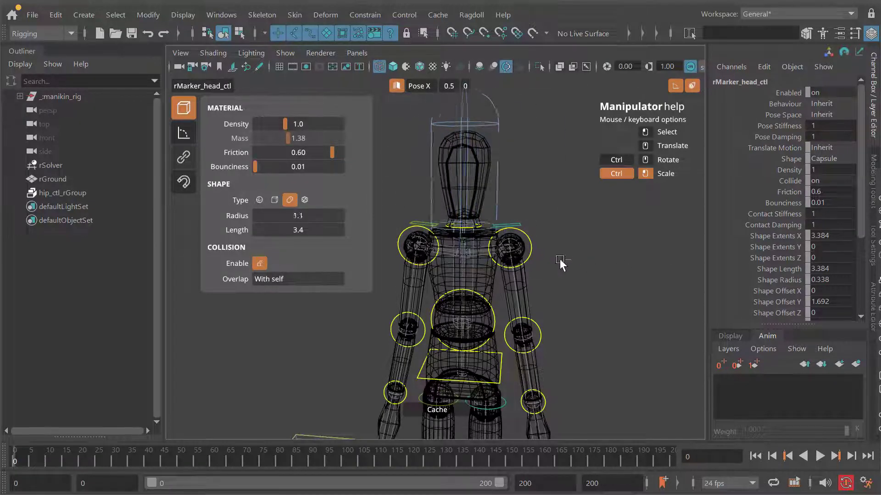
drag(463, 231, 467, 139)
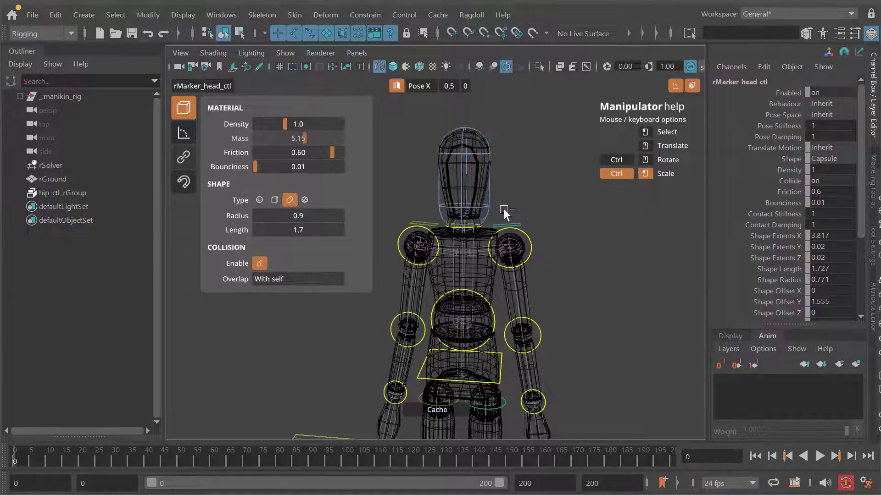
Widen the torso marker's capsule to a radius of about 1.1 and shorten it to fit the chest
click(513, 222)
scroll(500, 232, up, 2)
alt+middle_drag(486, 241, 489, 204)
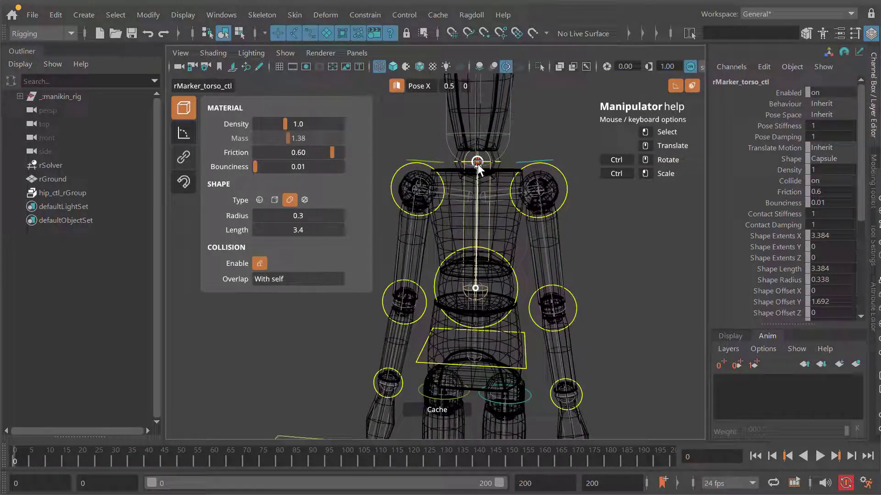
ctrl+drag(499, 264, 560, 271)
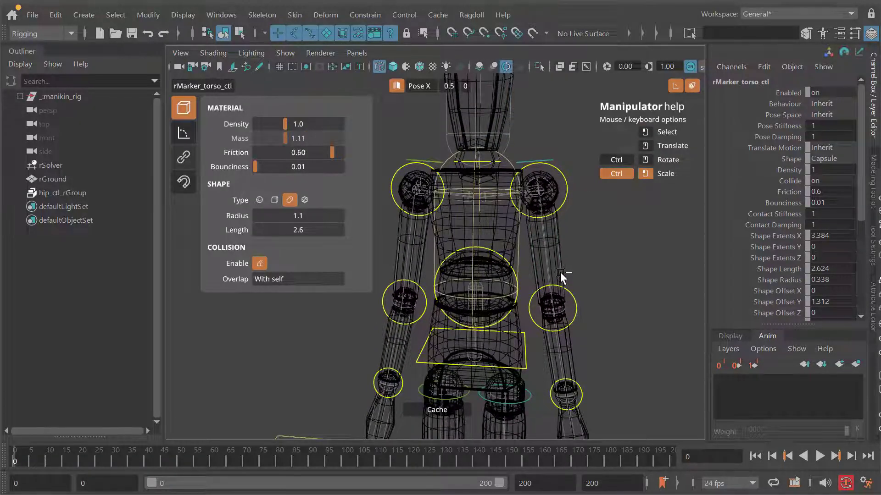
drag(477, 190, 476, 213)
Widen and shorten the hip marker's capsule to a radius of about 1.3 and a length of about 1.1
alt+middle_drag(495, 251, 514, 164)
click(492, 258)
ctrl+drag(532, 279, 577, 303)
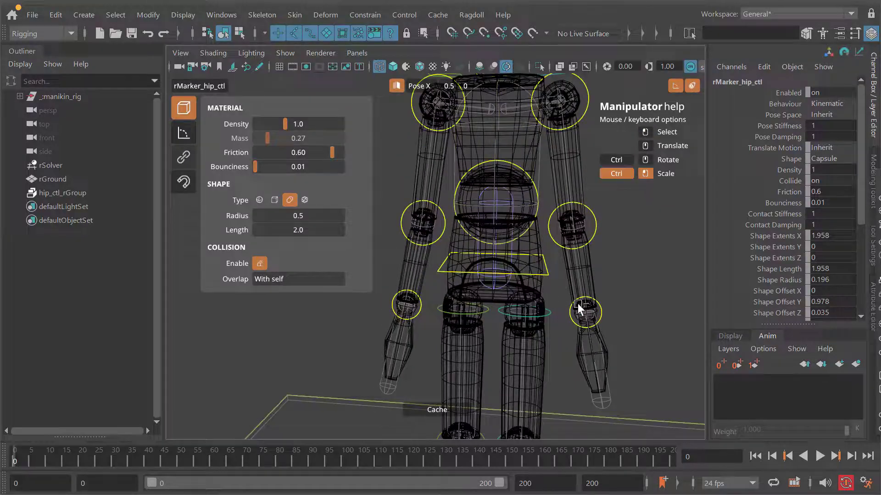
drag(496, 230, 495, 240)
alt+middle_drag(536, 237, 525, 262)
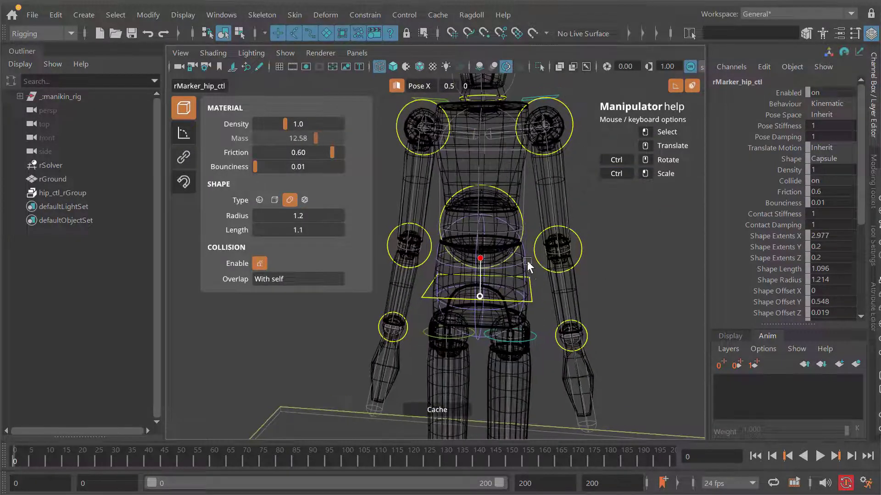
key(5)
alt+right_drag(525, 263, 483, 236)
alt+middle_drag(484, 237, 503, 251)
ctrl+drag(531, 271, 537, 280)
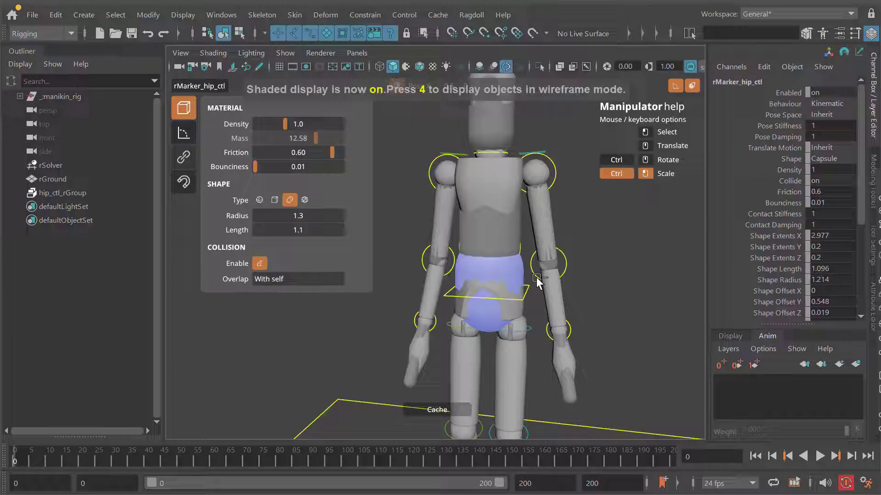
Thicken and shorten the clavicle markers' capsules to a radius of about 0.6 and a length of about 0.9
key(4)
scroll(548, 229, up, 3)
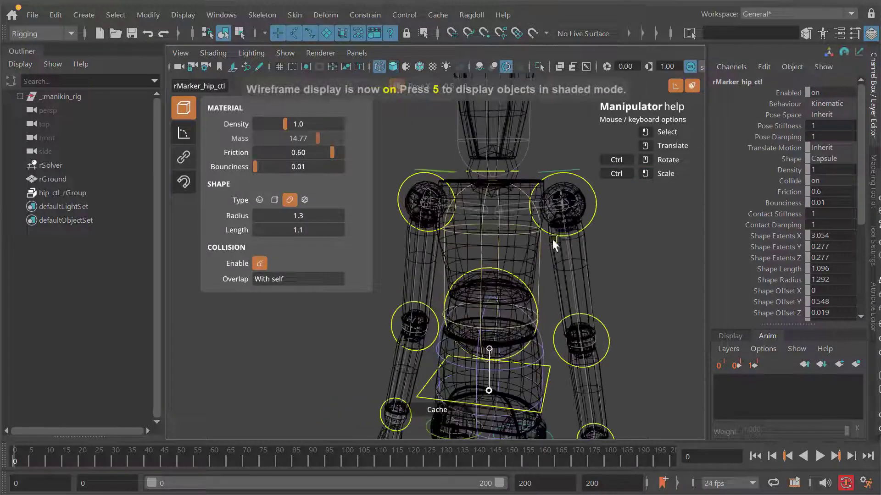
click(545, 199)
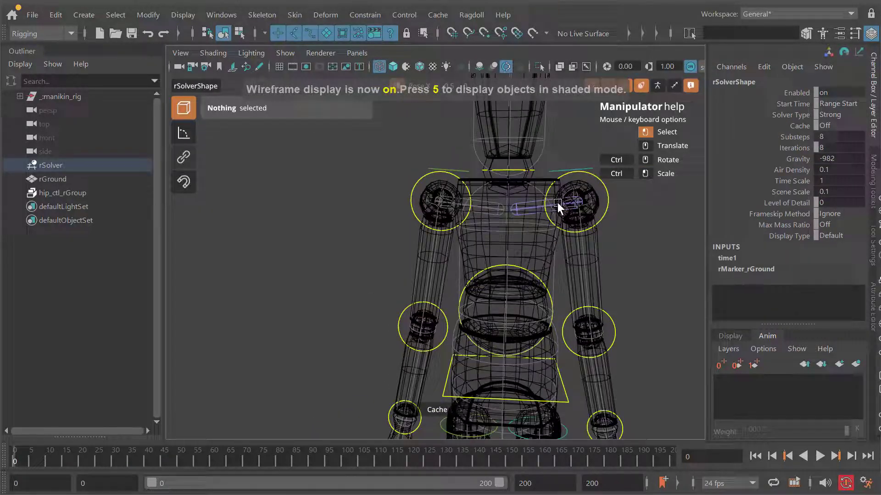
click(557, 203)
mouse_move(552, 262)
alt+mouse_down()
mouse_move(534, 279)
mouse_move(570, 284)
mouse_move(558, 285)
alt+mouse_up()
mouse_move(558, 285)
alt+mouse_down()
mouse_move(527, 293)
mouse_move(630, 317)
mouse_move(545, 315)
alt+mouse_up()
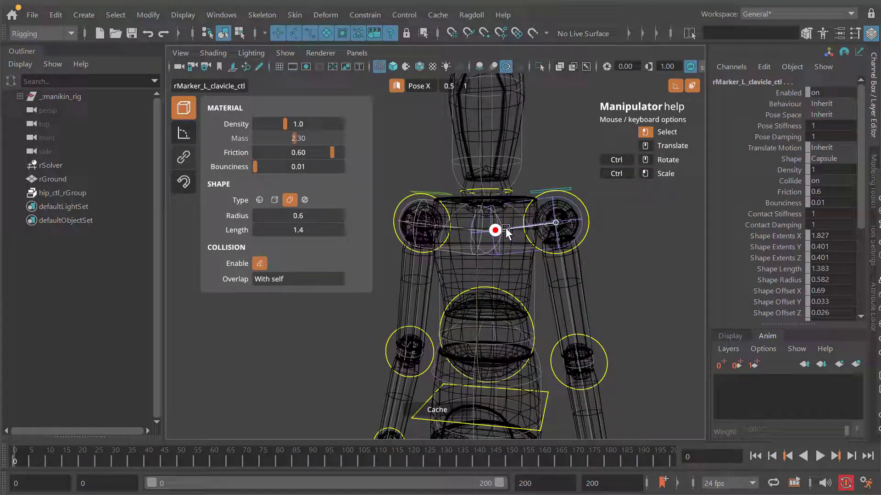
scroll(524, 251, down, 5)
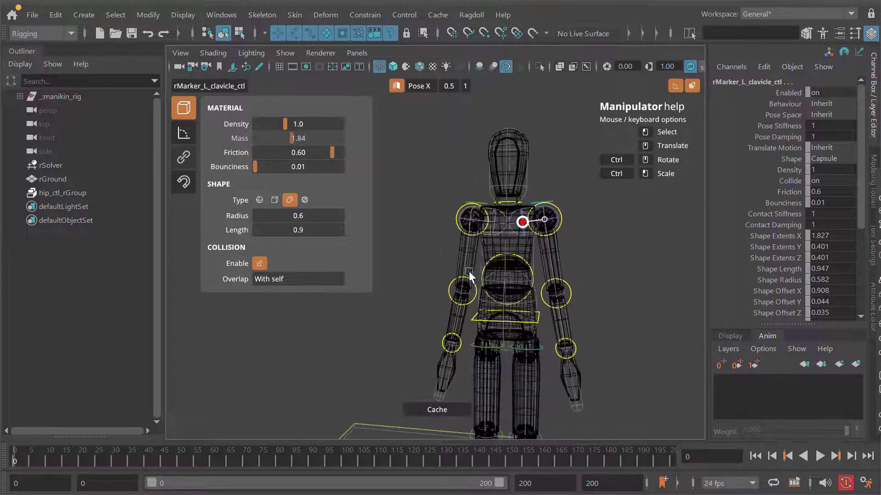
Examine how the reshaped torso, hip and clavicle capsules fit the whole manikin from the front and an angle
scroll(478, 220, down, 3)
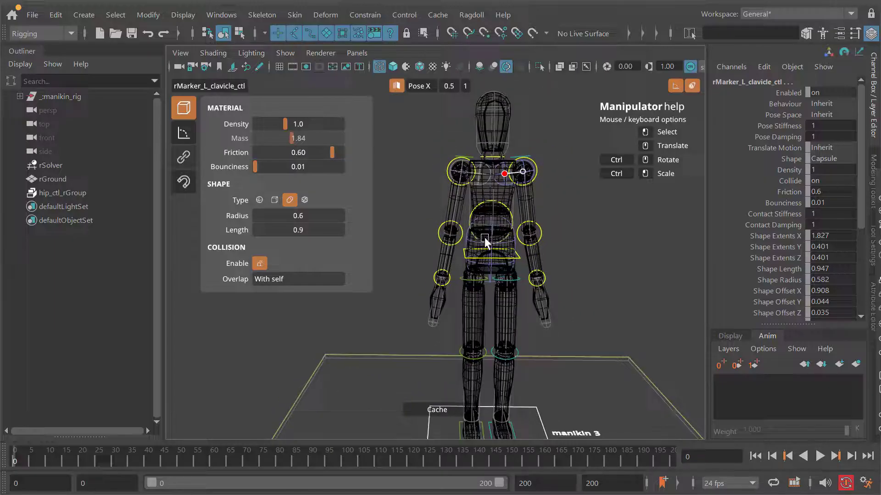
scroll(494, 255, down, 4)
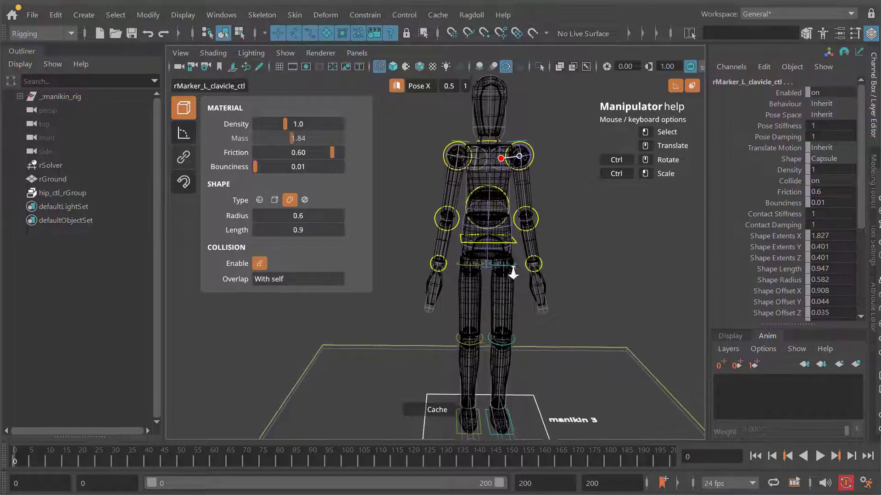
scroll(523, 253, up, 2)
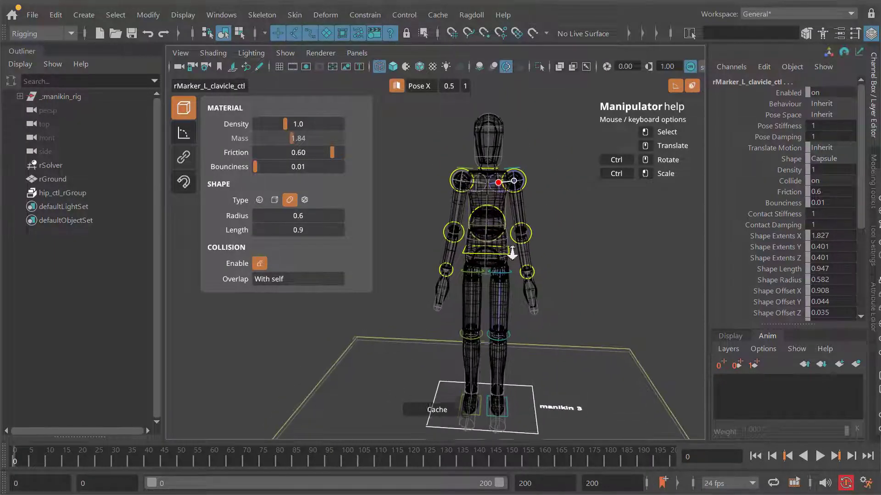
click(471, 15)
click(467, 17)
alt+right_drag(472, 226, 558, 208)
alt+middle_drag(557, 208, 540, 233)
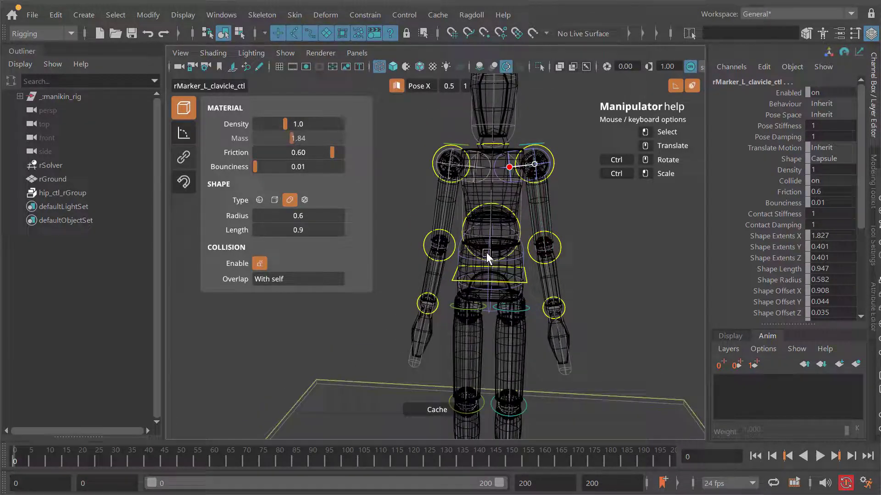
mouse_move(486, 252)
alt+mouse_down()
mouse_move(484, 170)
mouse_move(475, 220)
mouse_move(530, 241)
mouse_move(500, 214)
alt+mouse_up()
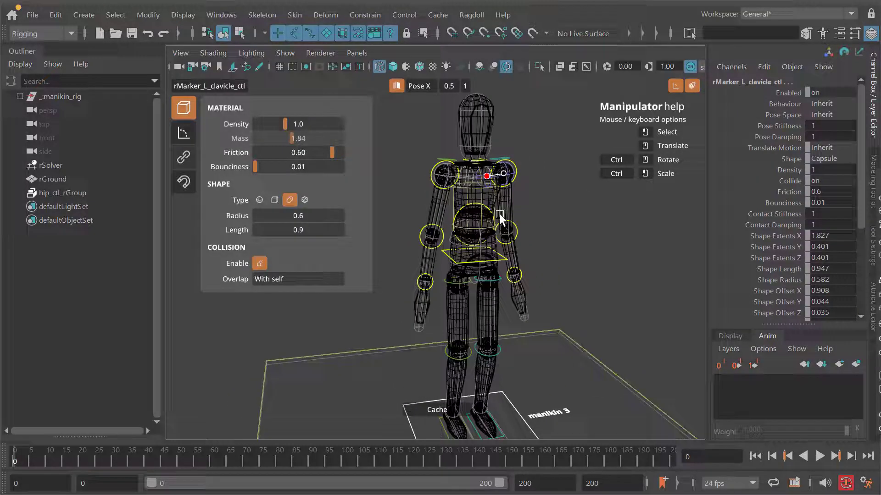
Shorten the hand markers' capsules to a length of about 2.1 so they end with the hands
alt+right_drag(499, 214, 515, 236)
alt+middle_drag(516, 235, 512, 223)
click(512, 223)
alt+right_drag(512, 222, 542, 257)
click(525, 316)
alt+middle_drag(524, 316, 534, 248)
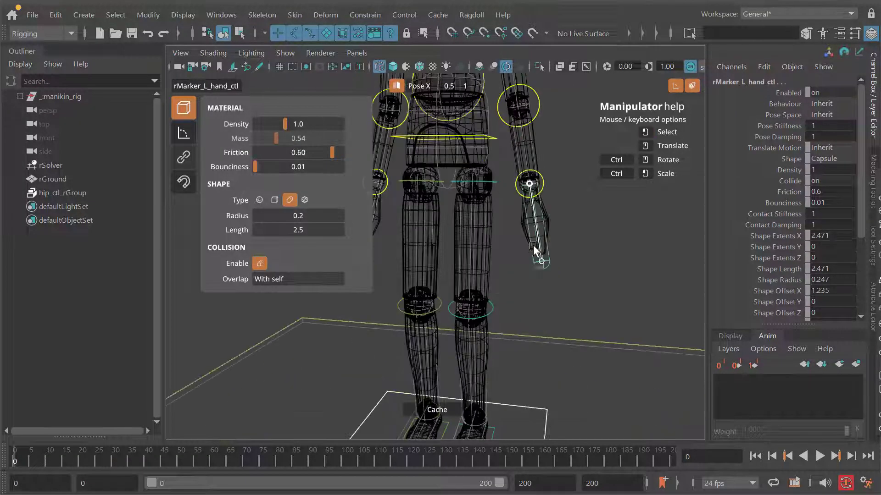
alt+right_drag(539, 256, 513, 251)
Reshape the thigh markers' capsules to a radius of about 0.6 and a length of about 4.0
alt+middle_drag(513, 252, 546, 202)
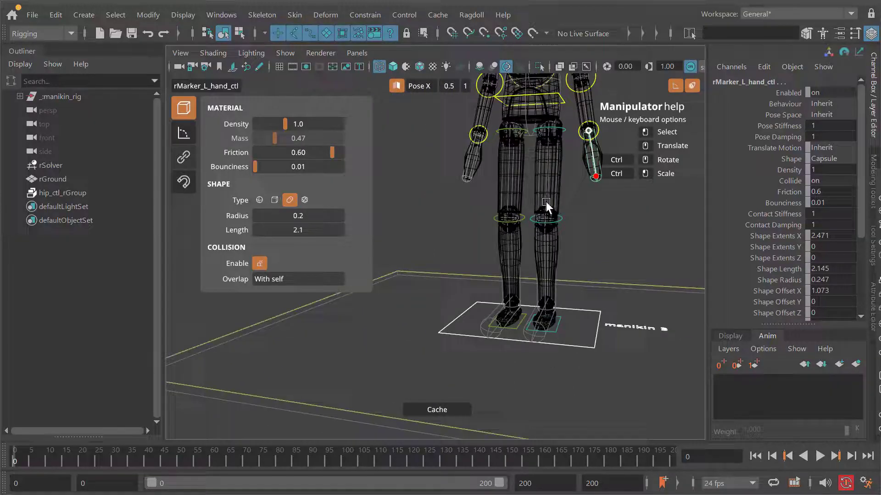
click(546, 202)
alt+right_drag(546, 202, 562, 226)
alt+middle_drag(562, 226, 548, 270)
alt+drag(548, 270, 596, 273)
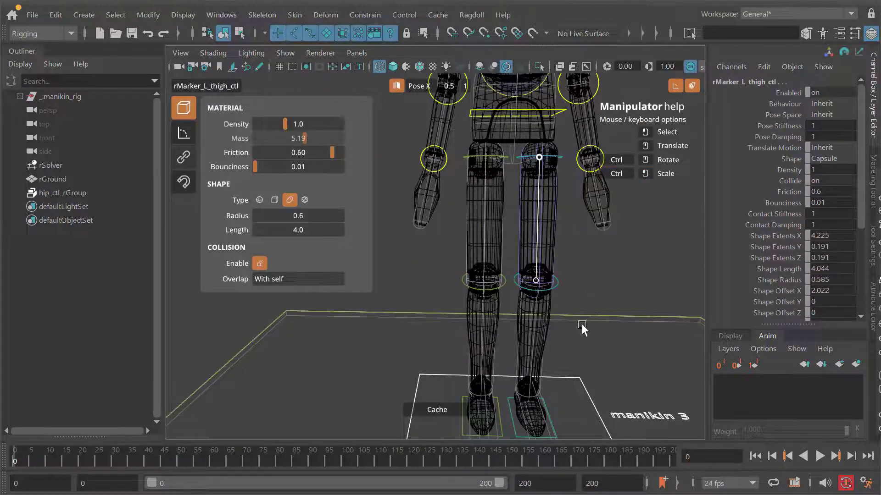
Widen the lower leg markers' capsules to match the thickness of the manikin's shins
alt+middle_drag(582, 324, 567, 266)
alt+drag(567, 266, 528, 267)
click(519, 270)
ctrl+drag(549, 297, 555, 298)
alt+middle_drag(555, 298, 558, 269)
alt+drag(557, 270, 548, 271)
Resize the foot markers' capsules to a radius of about 0.4 and a length of about 1.7
click(530, 339)
alt+drag(530, 338, 449, 331)
alt+middle_drag(450, 331, 523, 280)
drag(416, 295, 516, 297)
alt+drag(516, 298, 510, 243)
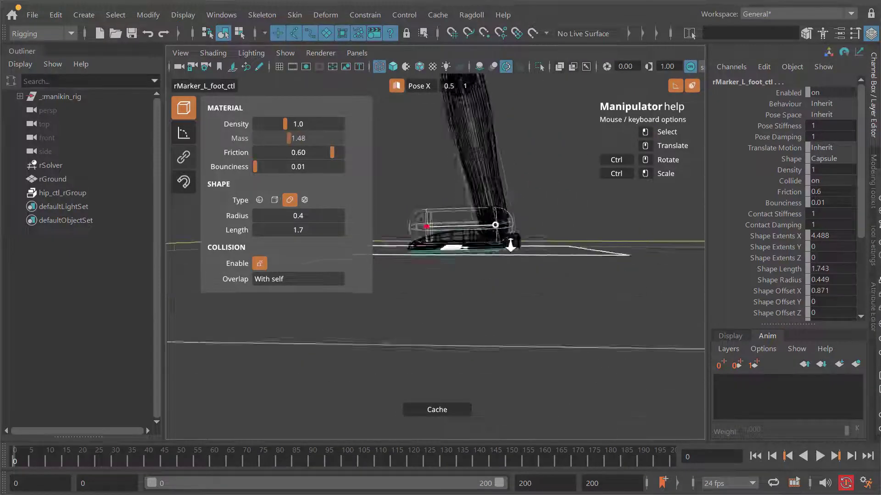
Reposition the foot capsules from heel to toe over the foot mesh, with a length of about 2.0
alt+right_drag(511, 244, 545, 256)
mouse_move(546, 257)
alt+mouse_down()
mouse_move(568, 273)
mouse_move(560, 264)
alt+mouse_up()
alt+right_drag(560, 263, 580, 262)
mouse_move(581, 261)
alt+mouse_down()
mouse_move(548, 263)
mouse_move(546, 251)
mouse_move(571, 260)
mouse_move(581, 246)
alt+mouse_up()
mouse_move(582, 246)
alt+middle_down()
mouse_move(531, 242)
mouse_move(581, 252)
alt+middle_up()
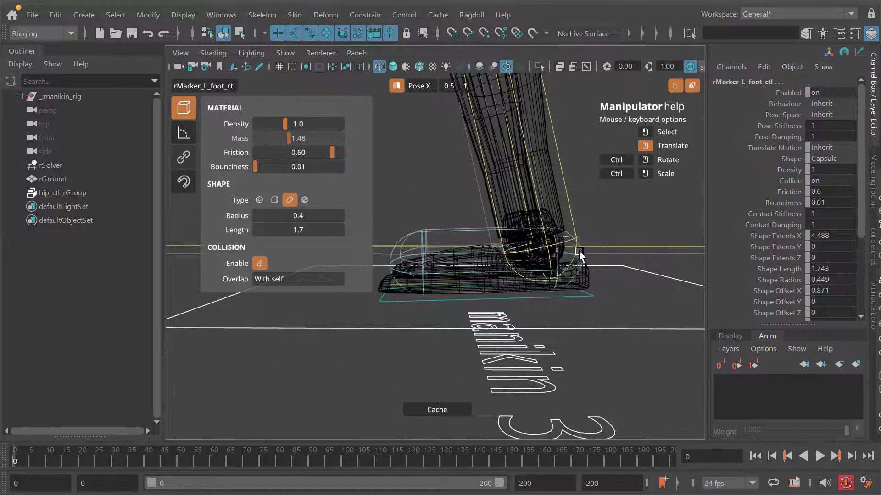
drag(582, 253, 450, 254)
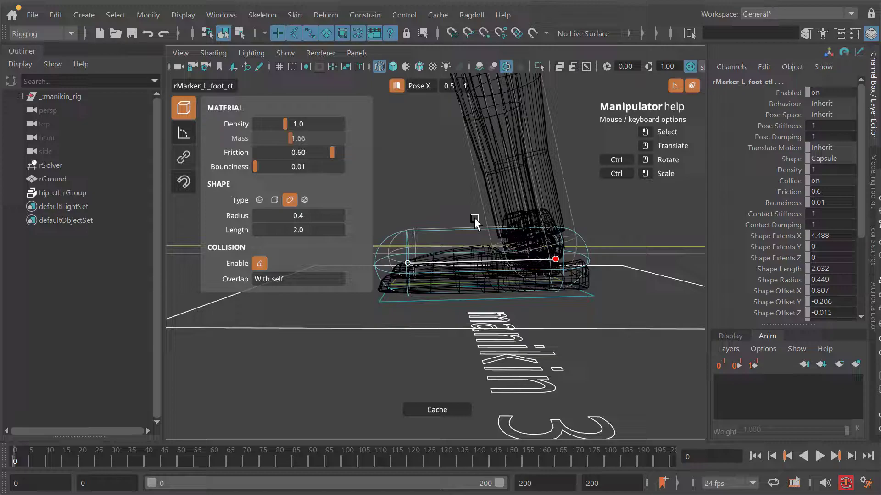
Switch the viewport to shaded display and play the simulation to examine the reshaped markers on the manikin
alt+drag(474, 218, 540, 228)
alt+drag(575, 265, 533, 253)
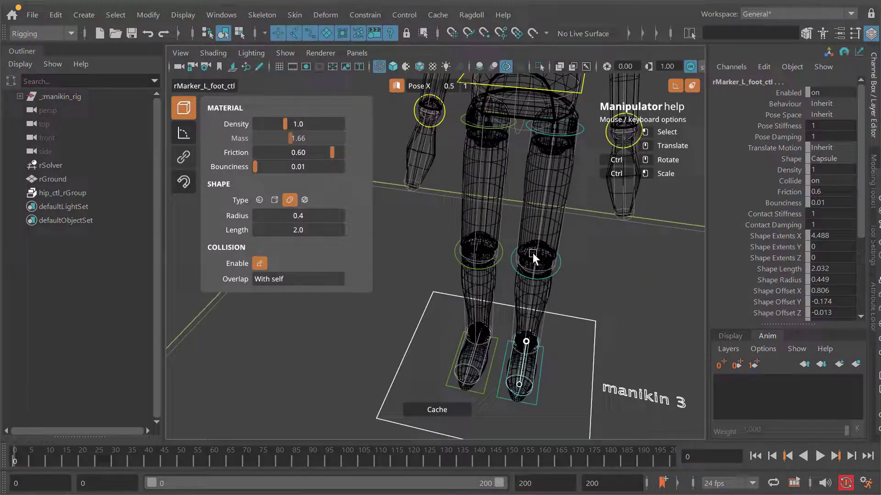
alt+right_drag(532, 253, 458, 293)
alt+drag(458, 293, 458, 286)
alt+middle_drag(458, 286, 449, 321)
mouse_move(479, 274)
alt+mouse_down()
mouse_move(460, 244)
mouse_move(448, 284)
alt+mouse_up()
key(5)
alt+right_drag(448, 284, 435, 277)
key(alt+v)
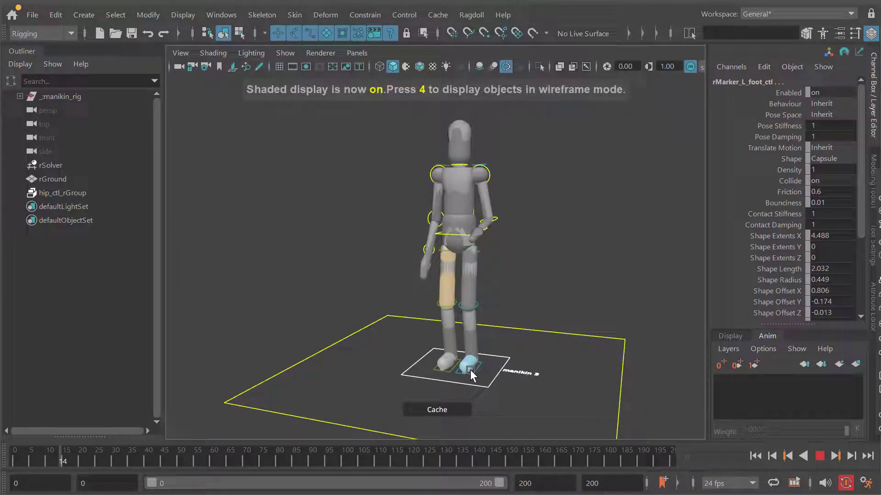
alt+drag(471, 374, 487, 376)
alt+right_drag(494, 302, 506, 303)
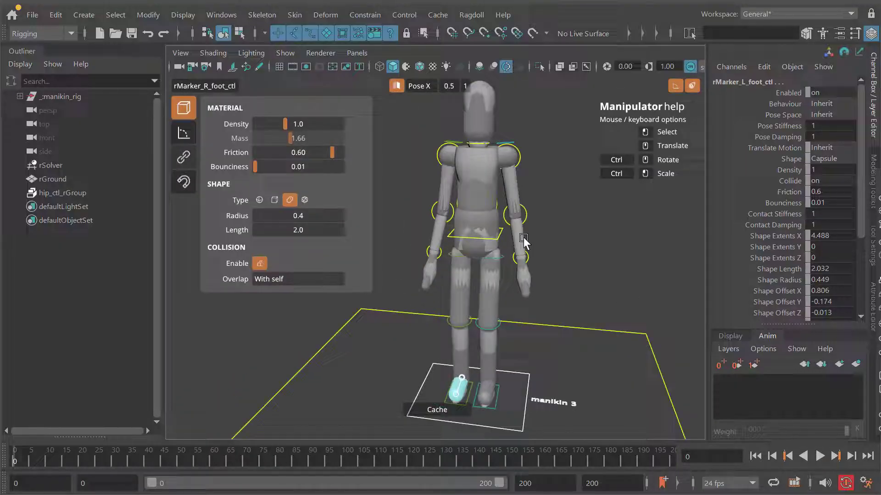
Move rSolver along X to about 9.4 so the marker capsules stand beside the manikin
click(42, 165)
key(w)
alt+right_drag(442, 246, 416, 257)
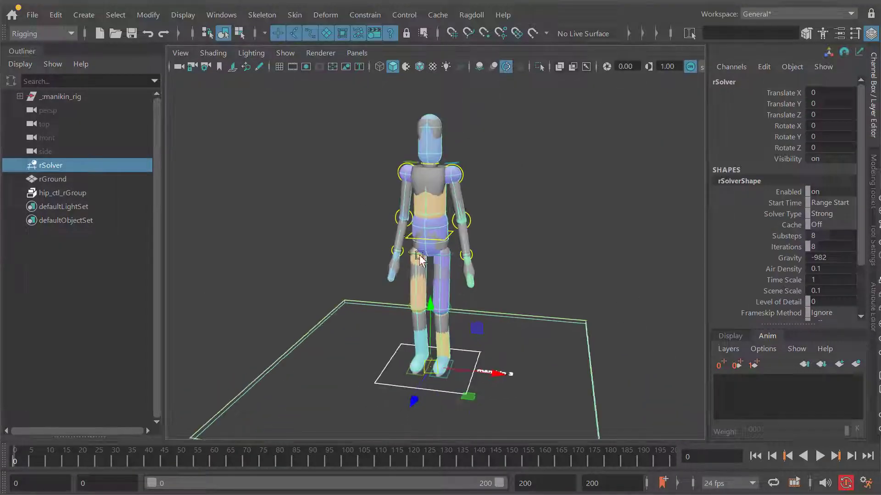
alt+drag(417, 258, 412, 257)
shift+middle_drag(319, 242, 428, 263)
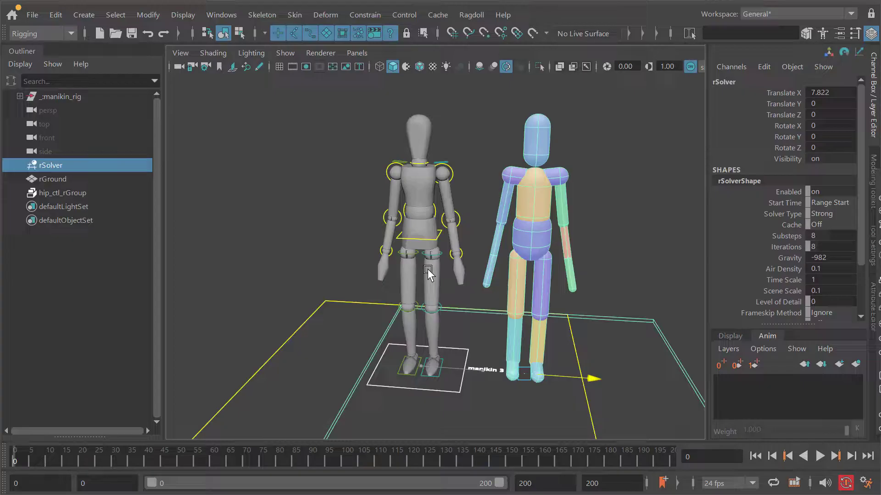
middle_drag(428, 273, 445, 279)
alt+drag(488, 267, 449, 255)
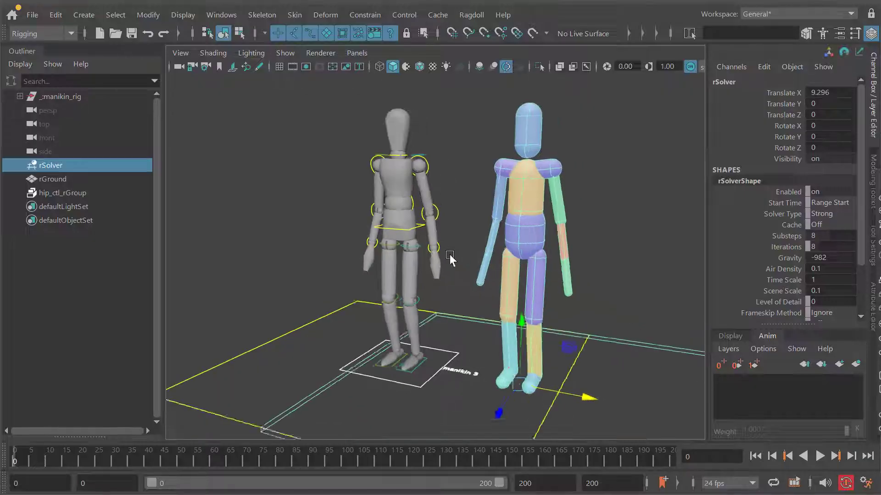
scroll(449, 255, up, 2)
middle_drag(447, 255, 496, 265)
Play the simulation, rewind it to the start, and compare the offset capsules with the manikin
alt+drag(496, 266, 458, 255)
key(alt+v)
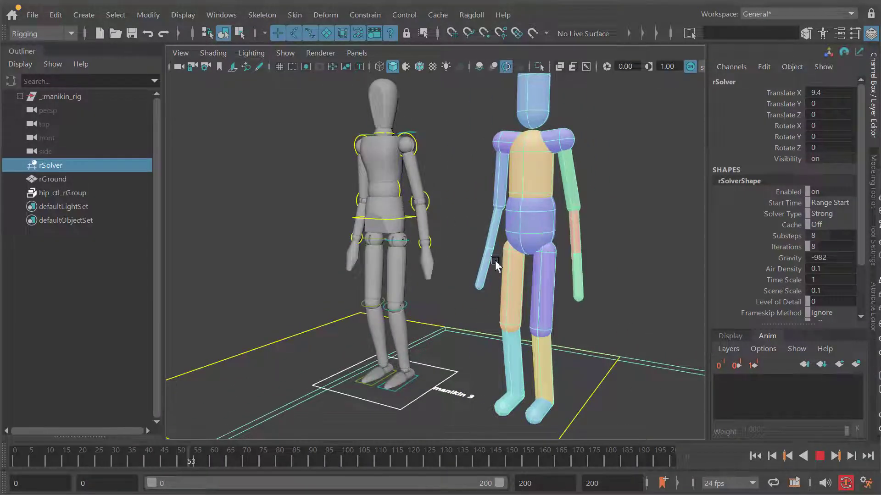
key(alt+shift+v)
alt+drag(463, 225, 511, 259)
scroll(494, 249, down, 2)
scroll(545, 250, up, 3)
scroll(505, 260, down, 1)
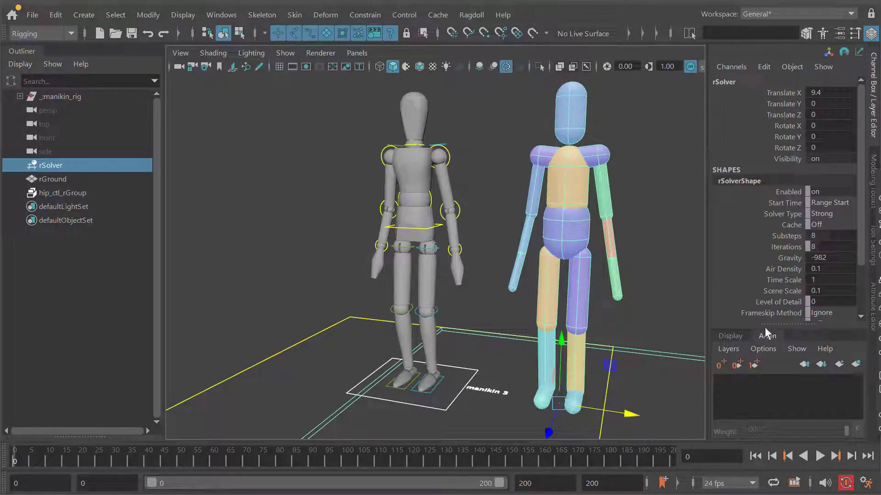
Show the display layers and turn off the Reference state of geometry_lyr to make the manikin's meshes selectable
click(730, 337)
alt+middle_drag(524, 280, 542, 264)
mouse_move(542, 263)
alt+right_down()
mouse_move(554, 274)
mouse_move(534, 274)
alt+right_up()
alt+middle_drag(534, 274, 544, 249)
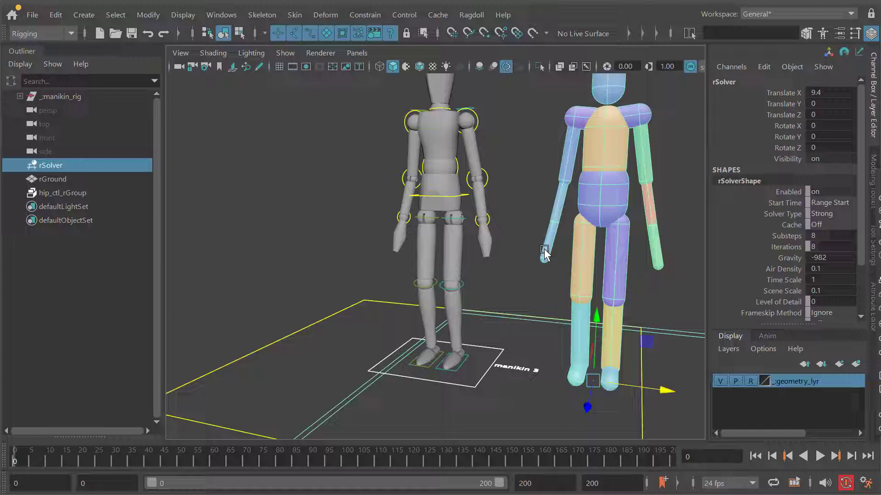
alt+right_drag(544, 248, 589, 234)
alt+drag(513, 200, 499, 177)
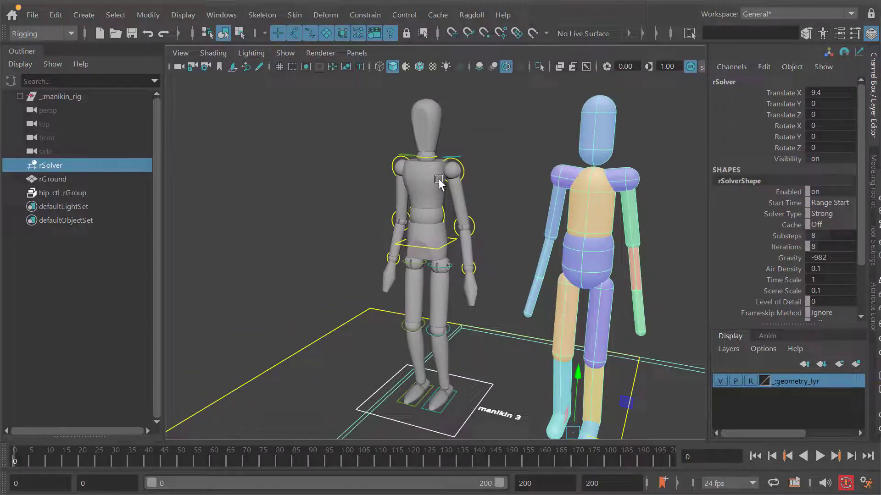
alt+middle_drag(550, 289, 578, 172)
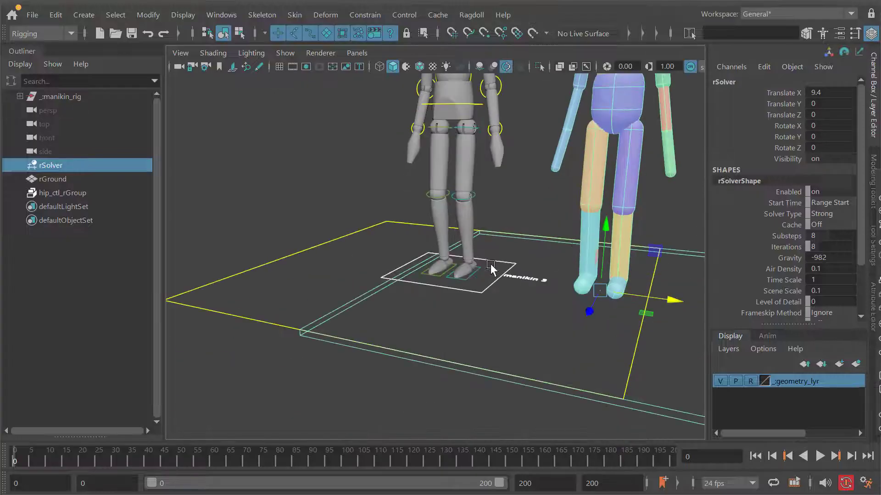
alt+right_drag(490, 264, 519, 266)
alt+drag(519, 266, 497, 276)
alt+right_drag(497, 279, 628, 360)
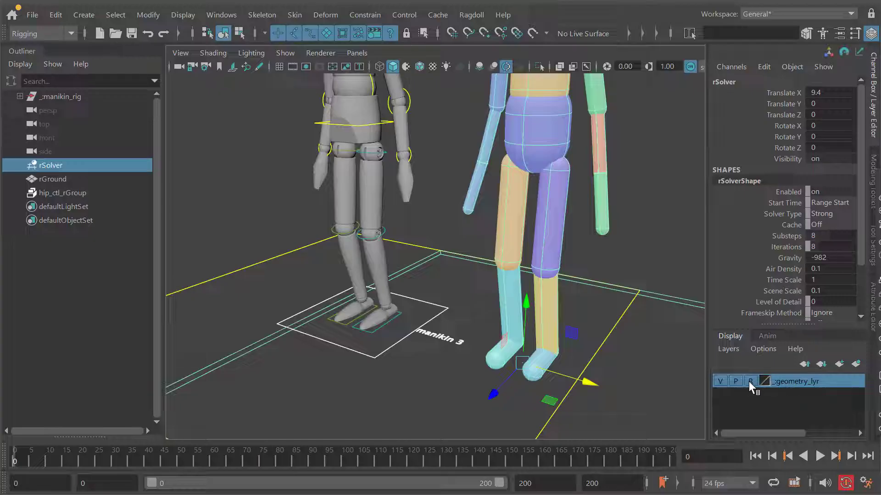
Pick the manikin's individual leg meshes to check that they can be selected
click(372, 282)
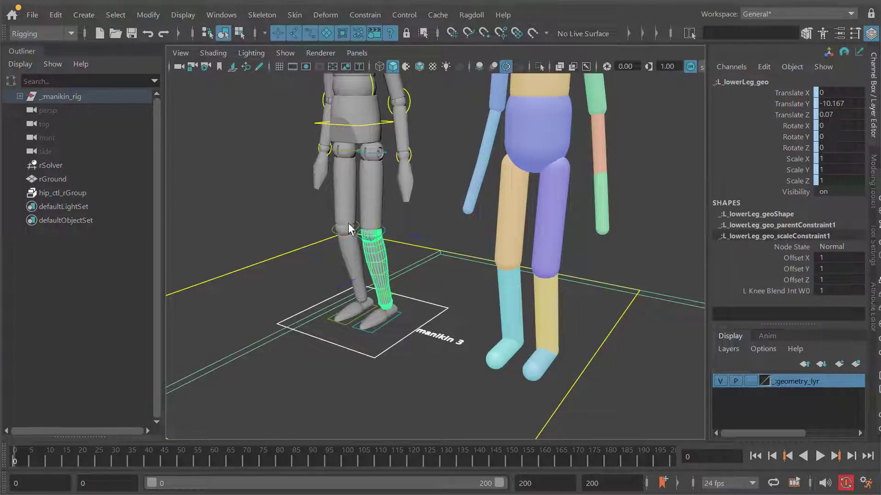
click(350, 241)
click(370, 212)
click(379, 261)
click(397, 280)
alt+right_drag(381, 291, 429, 294)
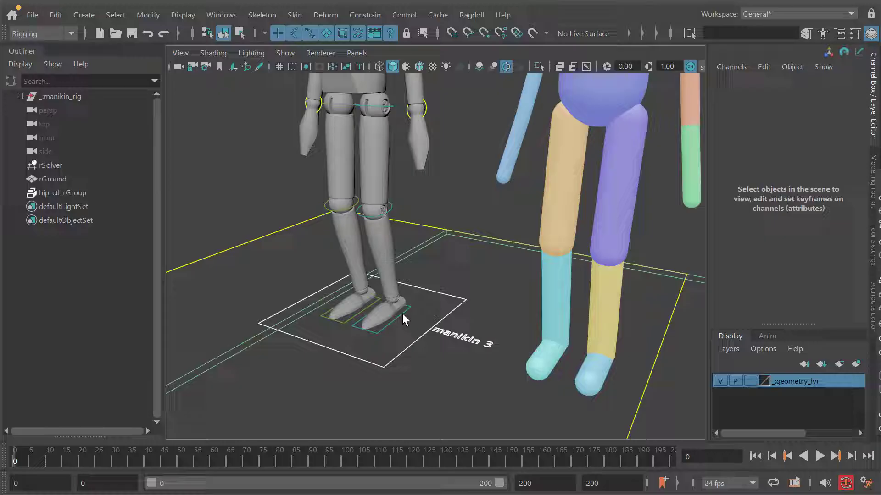
Select the manikin's left foot control and expand its rMarker_L_foot_ctl attributes
click(402, 317)
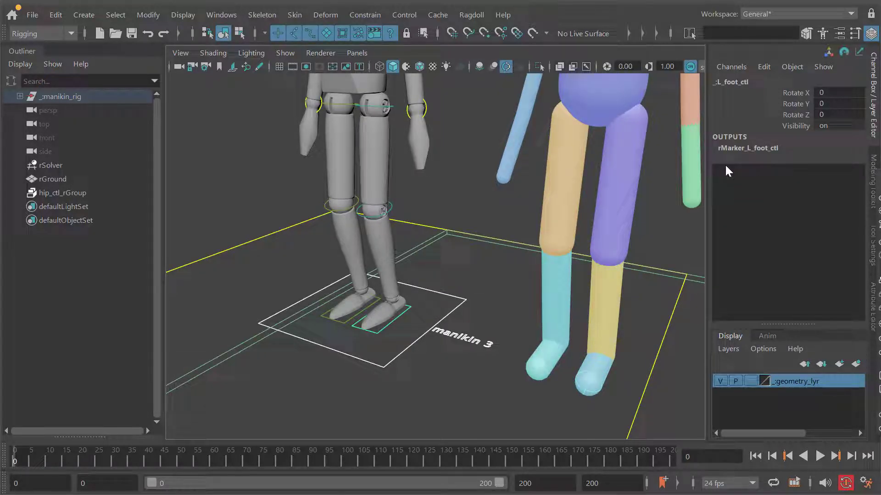
click(748, 148)
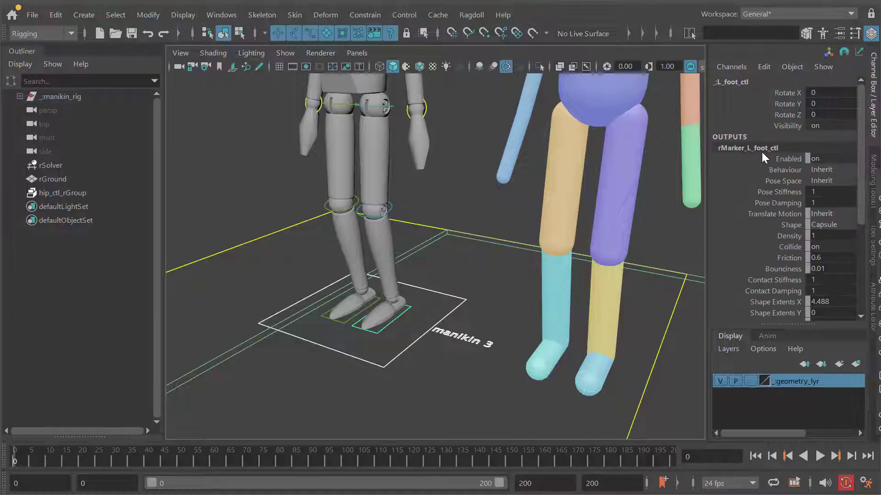
mouse_move(861, 161)
mouse_down()
mouse_move(861, 191)
mouse_move(860, 161)
mouse_up()
alt+middle_drag(441, 271, 456, 281)
alt+drag(424, 283, 409, 311)
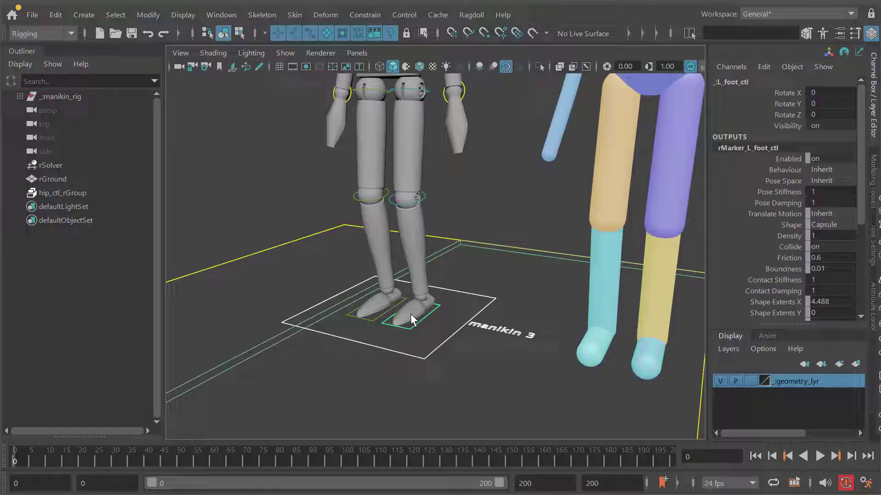
Add the manikin's left foot mesh to the selection alongside the foot control
click(413, 317)
alt+drag(425, 303, 442, 291)
alt+right_drag(442, 290, 418, 153)
alt+middle_drag(392, 140, 421, 257)
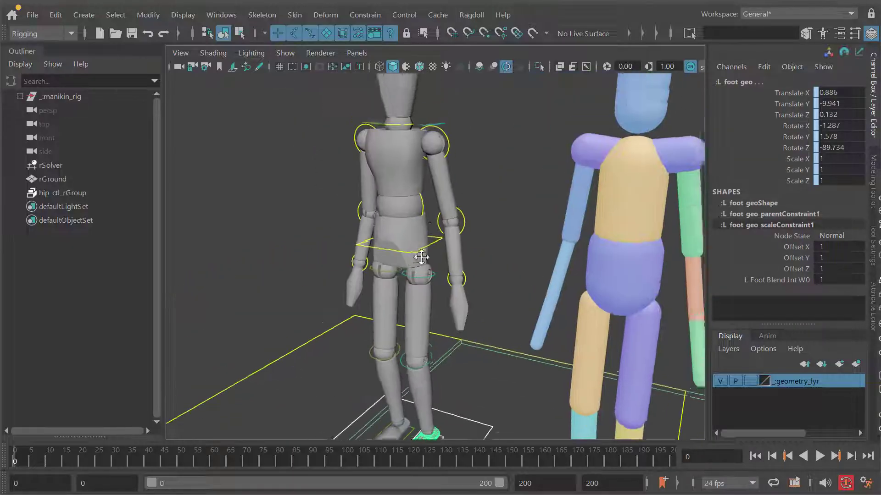
scroll(421, 257, down, 3)
scroll(507, 316, up, 6)
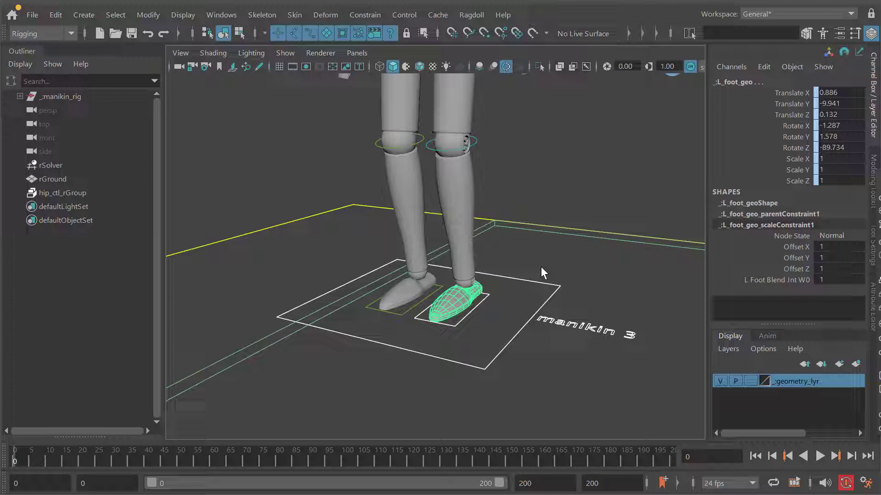
scroll(542, 256, down, 2)
scroll(500, 283, up, 6)
mouse_move(463, 287)
alt+middle_down()
mouse_move(473, 290)
mouse_move(448, 289)
alt+middle_up()
scroll(505, 284, down, 4)
alt+middle_drag(405, 199, 404, 312)
scroll(426, 113, down, 2)
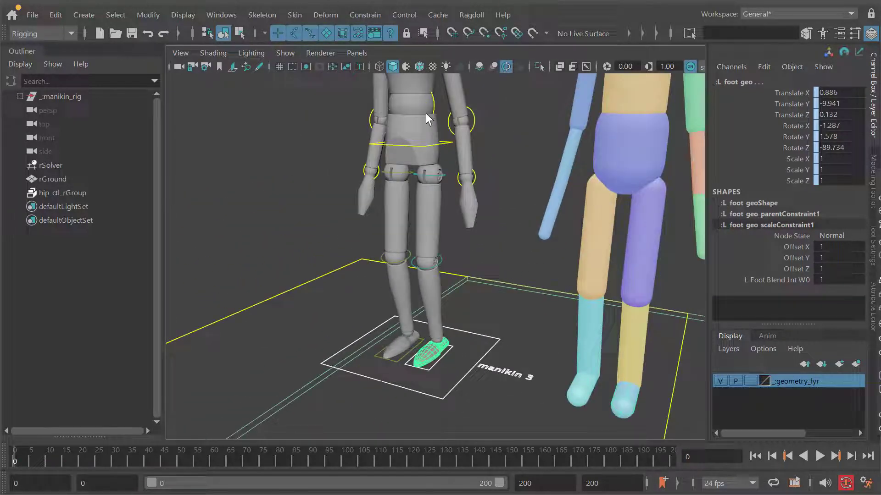
Reveal the selected foot mesh in the rig hierarchy and collapse the _:manikin_rig hierarchy again
alt+middle_drag(436, 277, 439, 261)
key(f)
drag(158, 177, 144, 236)
scroll(141, 209, up, 3)
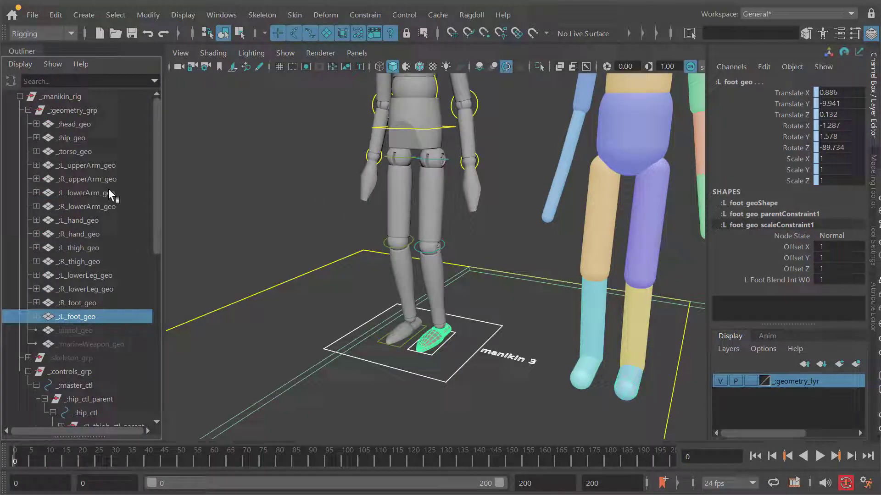
click(20, 96)
Replace the left foot marker's capsule with the selected foot mesh using Ragdoll's Replace Mesh
alt+middle_drag(425, 237, 417, 240)
scroll(463, 268, up, 3)
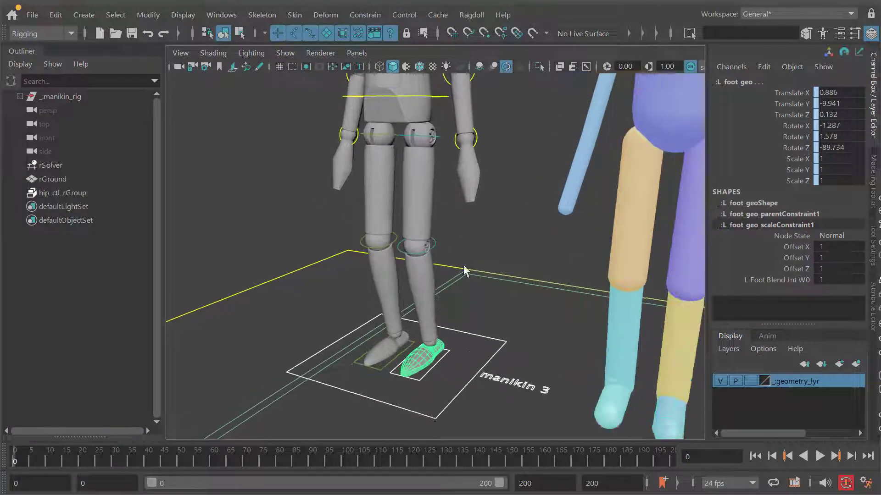
click(471, 17)
mouse_move(513, 340)
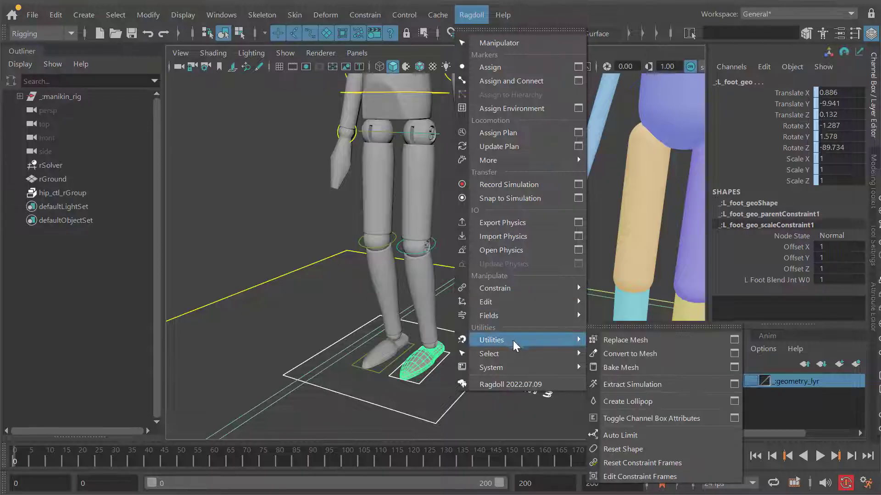
click(626, 340)
Examine the left foot marker's new shape up close in shaded and wireframe display
alt+middle_drag(540, 345, 533, 318)
scroll(532, 318, down, 3)
alt+drag(532, 317, 523, 299)
scroll(570, 325, up, 4)
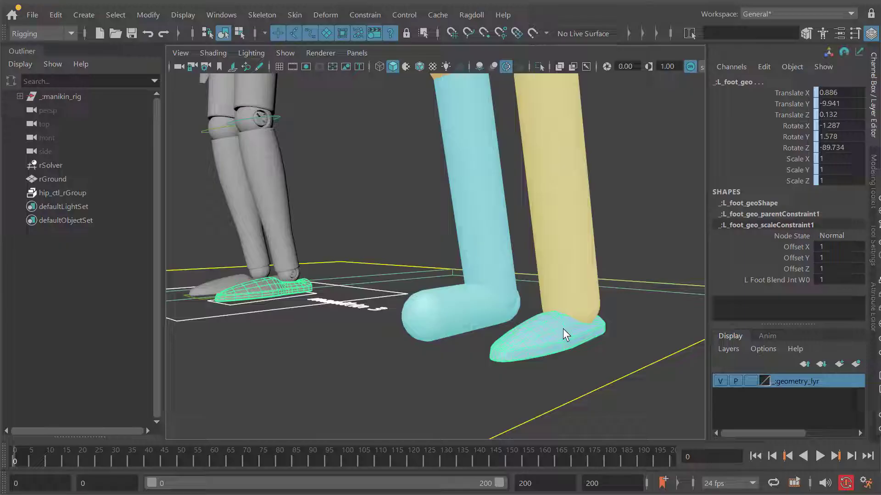
alt+drag(539, 327, 499, 299)
scroll(533, 324, up, 2)
alt+middle_drag(498, 299, 518, 275)
alt+right_drag(519, 275, 534, 309)
key(4)
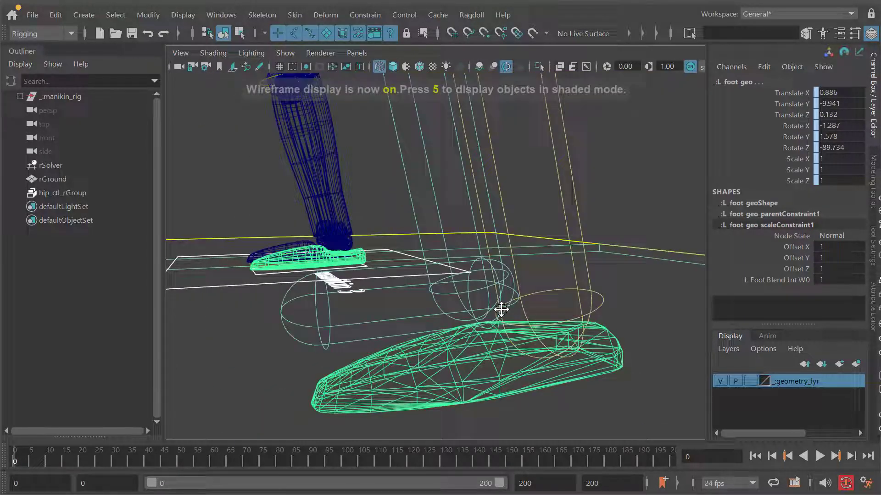
alt+middle_drag(500, 308, 522, 259)
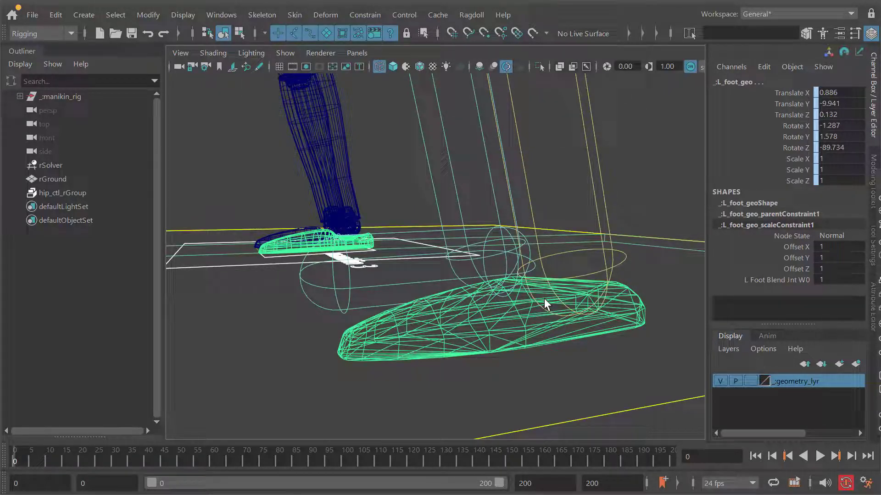
Return to shaded display and replace the right foot marker's shape with the right foot mesh
key(5)
alt+right_drag(466, 277, 390, 264)
alt+drag(389, 264, 411, 271)
alt+middle_drag(411, 271, 487, 294)
mouse_move(487, 294)
alt+mouse_down()
mouse_move(477, 253)
mouse_move(340, 351)
alt+mouse_up()
click(339, 353)
scroll(349, 351, up, 2)
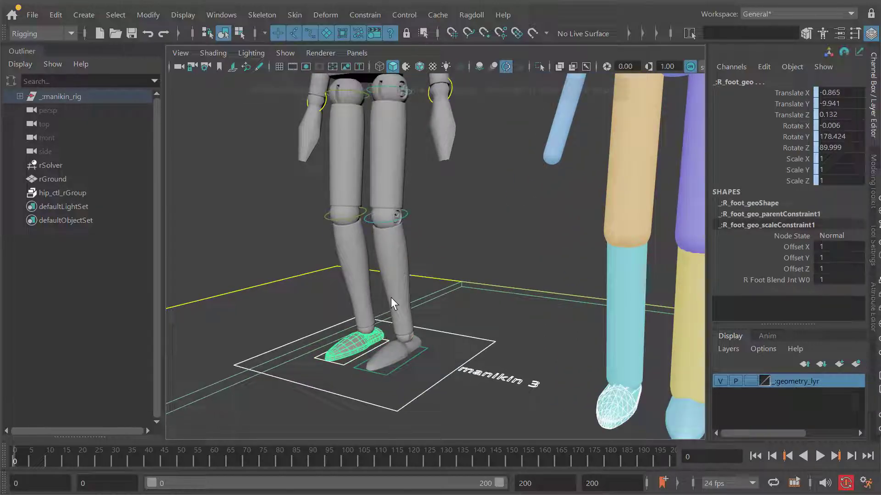
Replace the left and right knee markers' shapes with the matching lower leg meshes
alt+drag(391, 297, 412, 241)
click(399, 237)
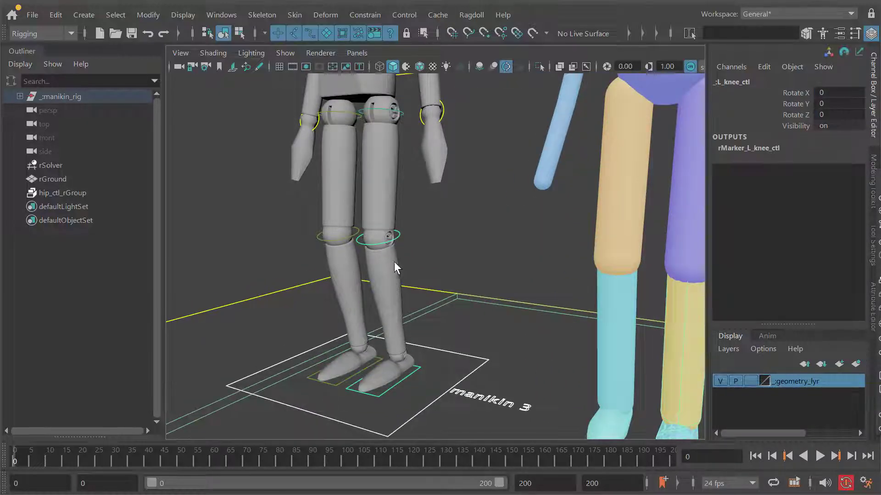
click(394, 262)
scroll(397, 261, down, 3)
mouse_move(415, 244)
alt+middle_down()
mouse_move(426, 250)
mouse_move(411, 258)
alt+middle_up()
click(346, 258)
click(360, 281)
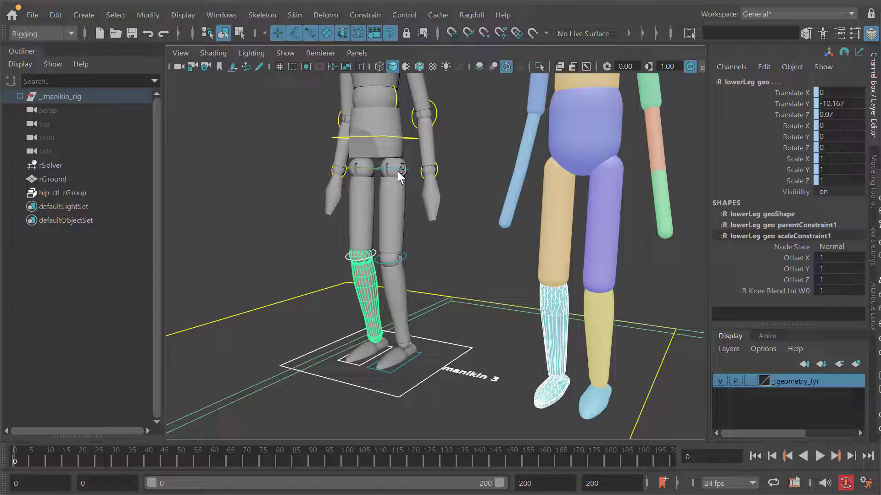
Replace both thigh markers' shapes with the manikin's left and right thigh meshes
click(400, 181)
click(363, 170)
alt+middle_drag(404, 198, 423, 258)
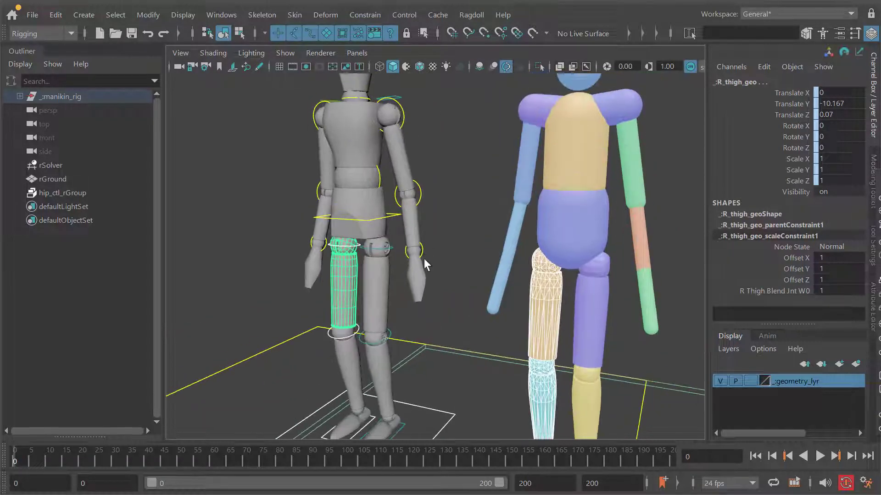
Replace the left hand, lower arm and upper arm markers' shapes with their corresponding meshes
click(418, 253)
click(412, 206)
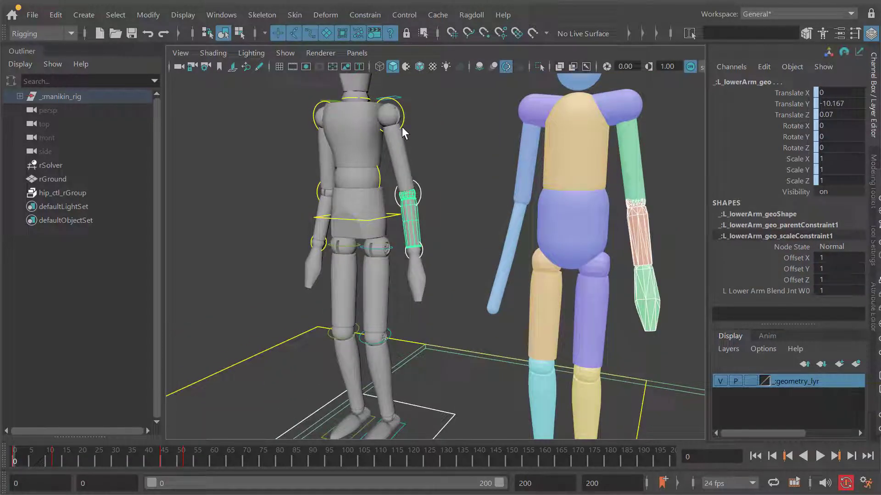
click(401, 133)
Replace the right upper arm, lower arm and hand markers' shapes with their corresponding meshes
alt+drag(422, 139, 348, 134)
drag(345, 209, 359, 192)
click(344, 178)
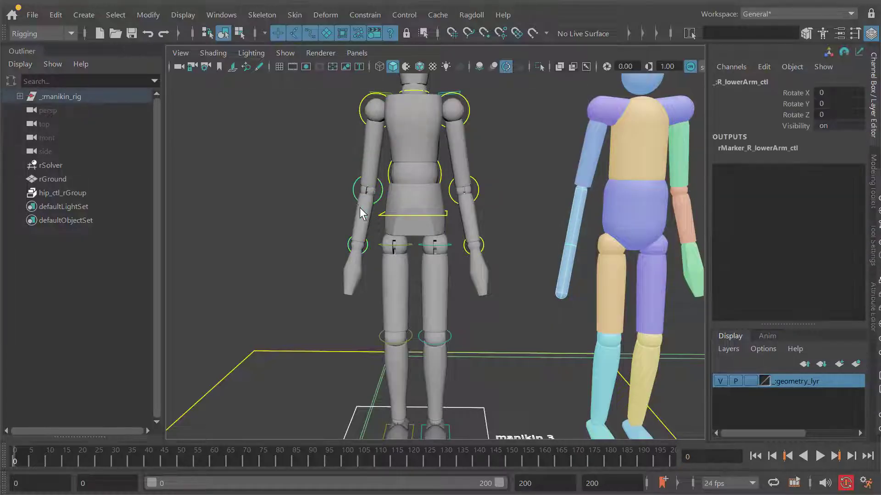
click(359, 207)
click(350, 261)
Replace the hip, torso and head markers' shapes with the manikin's matching body meshes
alt+middle_drag(328, 274, 371, 243)
drag(398, 190, 366, 179)
click(403, 232)
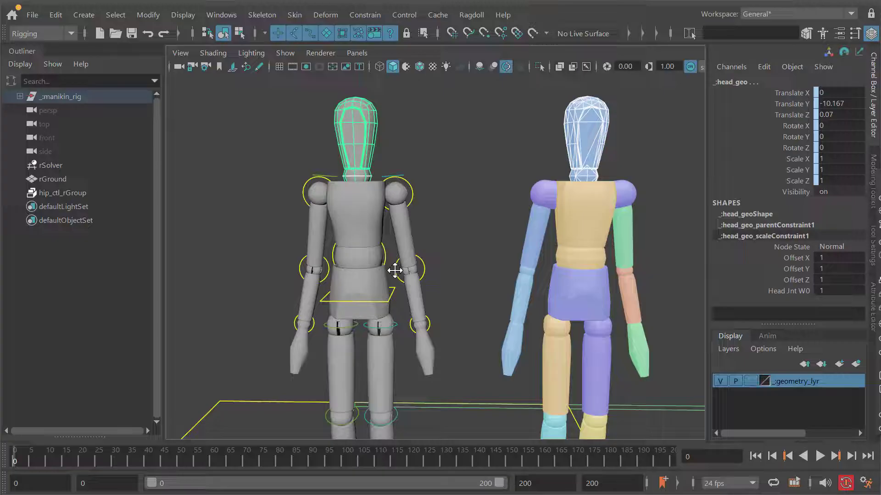
Compare the mesh-shaped markers with the manikin from several angles and play the simulation
alt+middle_drag(395, 270, 390, 169)
alt+drag(401, 204, 439, 223)
alt+right_drag(439, 223, 355, 212)
alt+drag(355, 212, 372, 213)
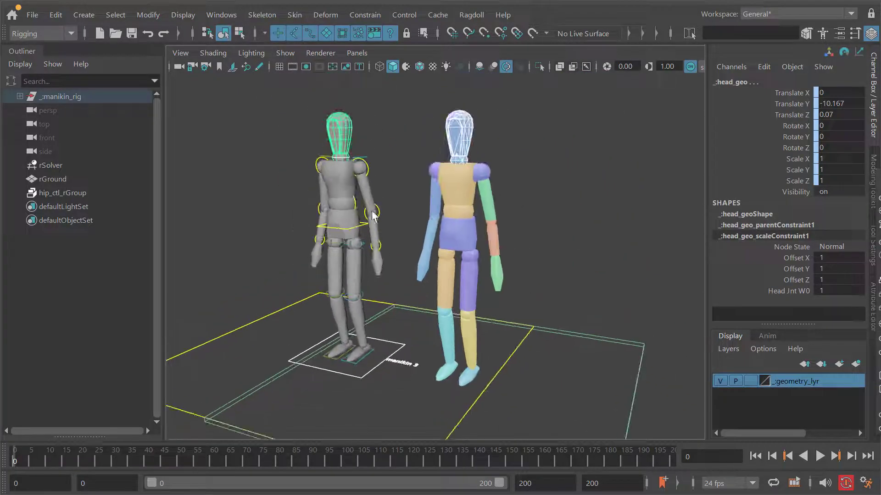
alt+right_drag(372, 212, 431, 249)
alt+drag(431, 248, 424, 240)
alt+right_drag(424, 241, 426, 243)
scroll(426, 244, down, 1)
key(alt+v)
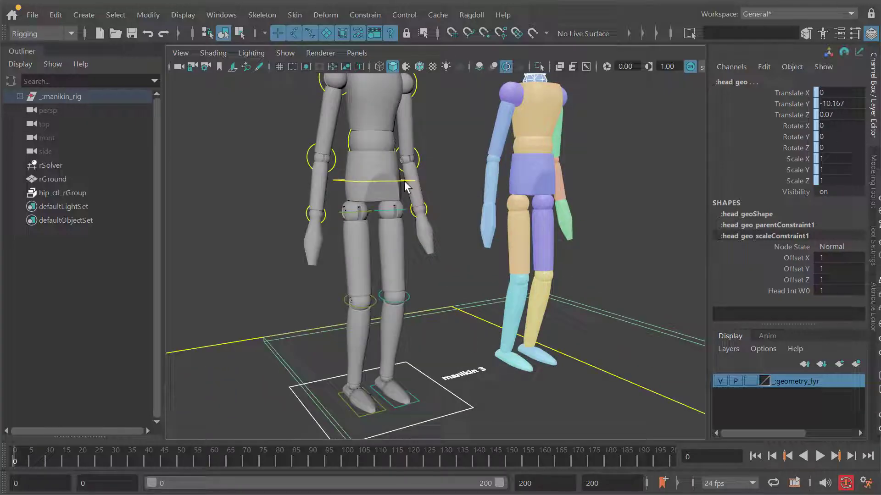
Select the manikin's hip control and view the whole figure beside its markers
click(404, 187)
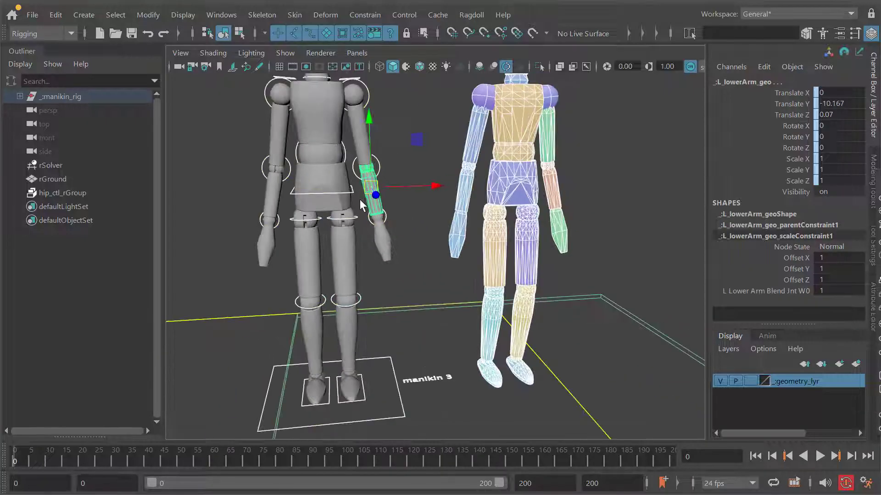
click(352, 193)
alt+middle_drag(381, 191, 429, 223)
alt+drag(428, 222, 416, 241)
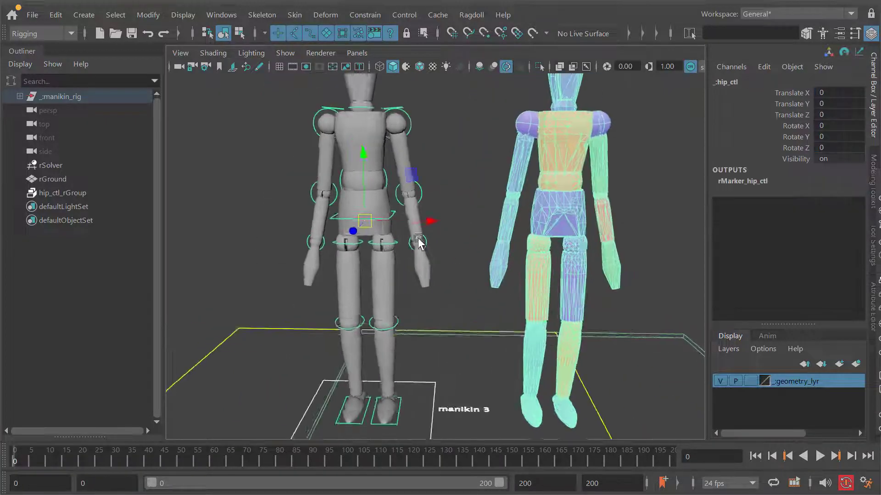
alt+right_drag(416, 242, 404, 232)
alt+drag(404, 232, 397, 232)
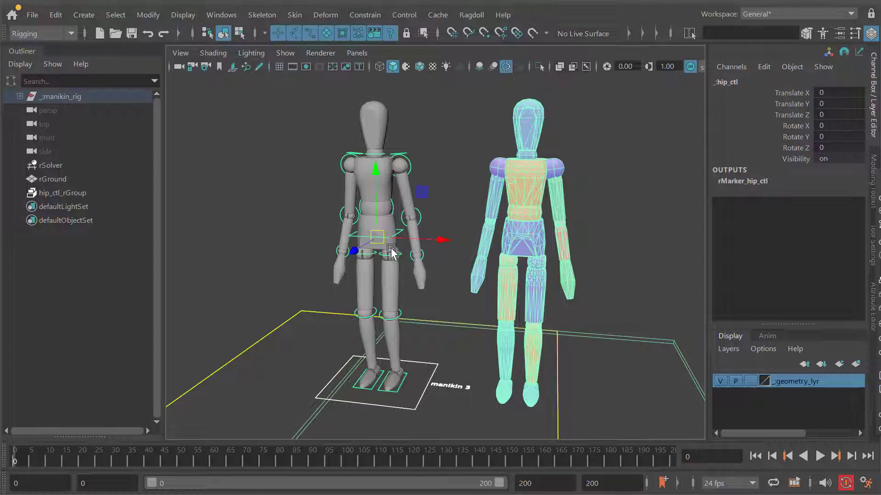
alt+right_drag(391, 252, 420, 257)
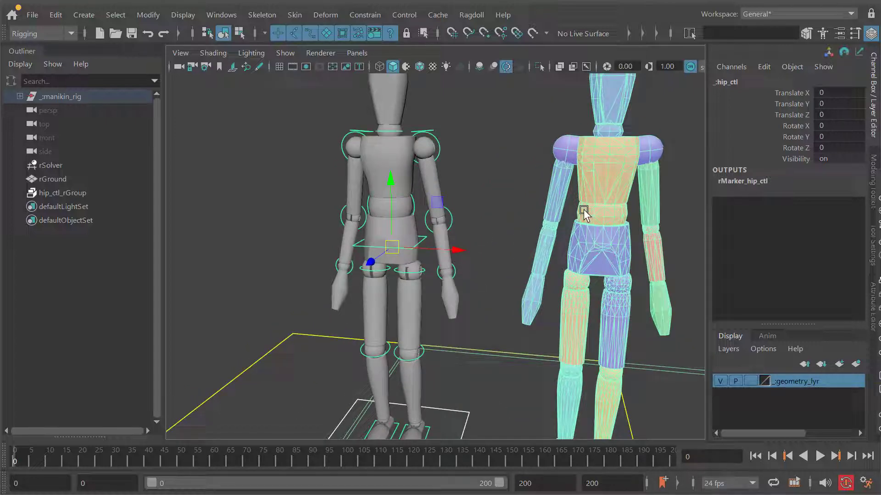
Expand the rMarker_hip_ctl attributes and look at the choices for its Behaviour
alt+right_drag(382, 251, 396, 223)
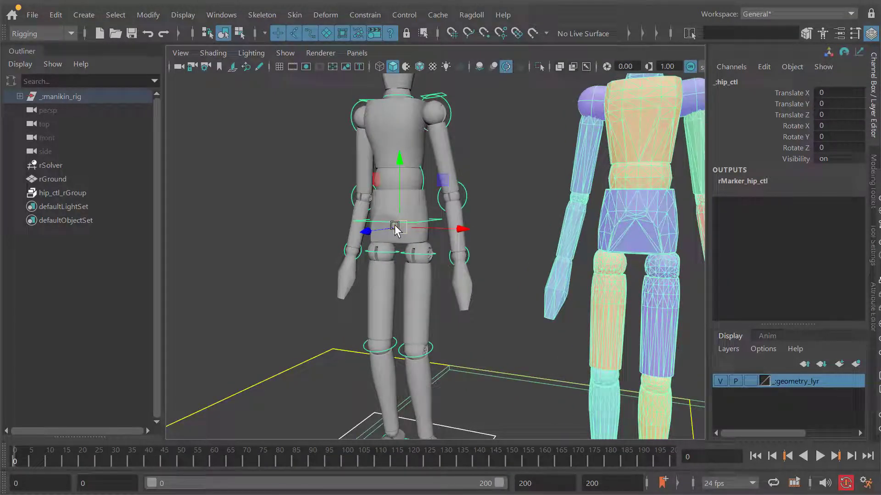
alt+middle_drag(421, 225, 423, 251)
alt+drag(418, 234, 445, 241)
alt+middle_drag(468, 274, 464, 275)
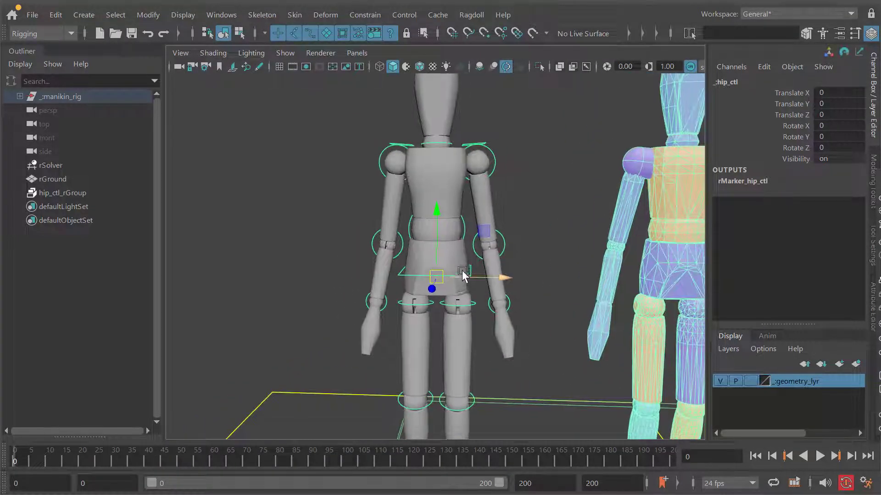
alt+drag(463, 275, 450, 278)
alt+drag(435, 128, 434, 170)
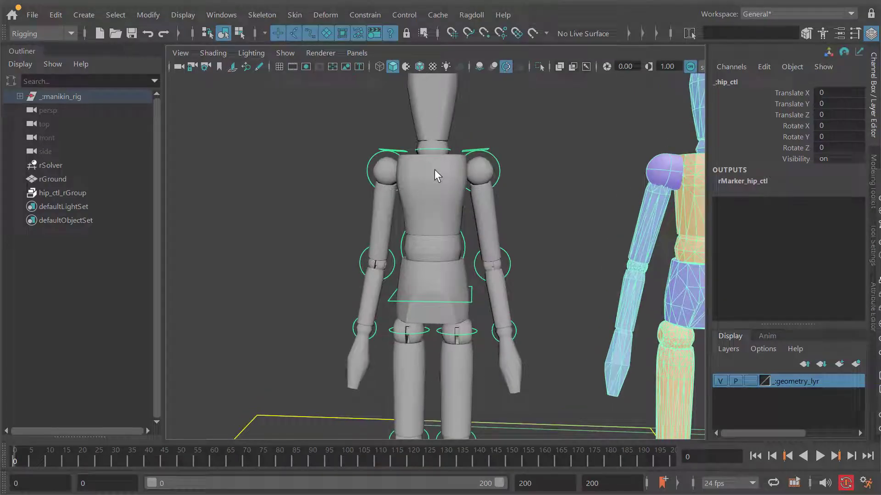
alt+drag(456, 244, 463, 298)
click(743, 180)
click(828, 202)
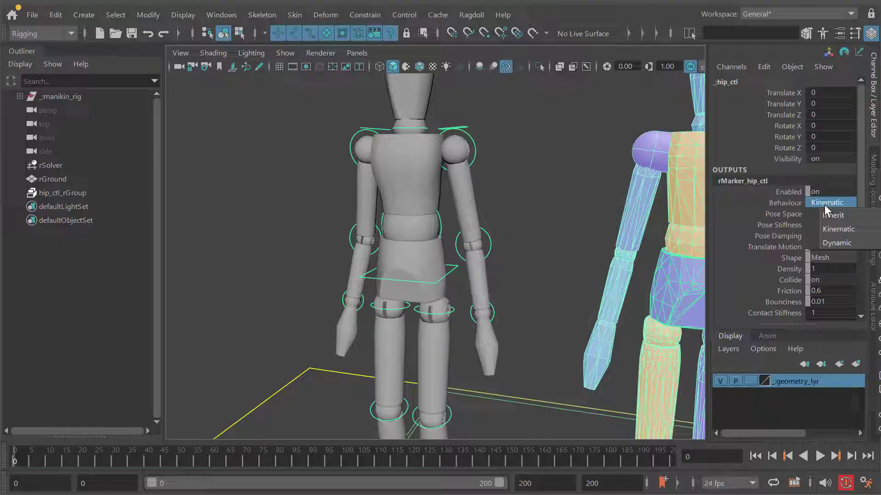
click(790, 205)
Try rotating the hip control and undo the rotation
scroll(500, 248, down, 4)
alt+drag(488, 247, 482, 228)
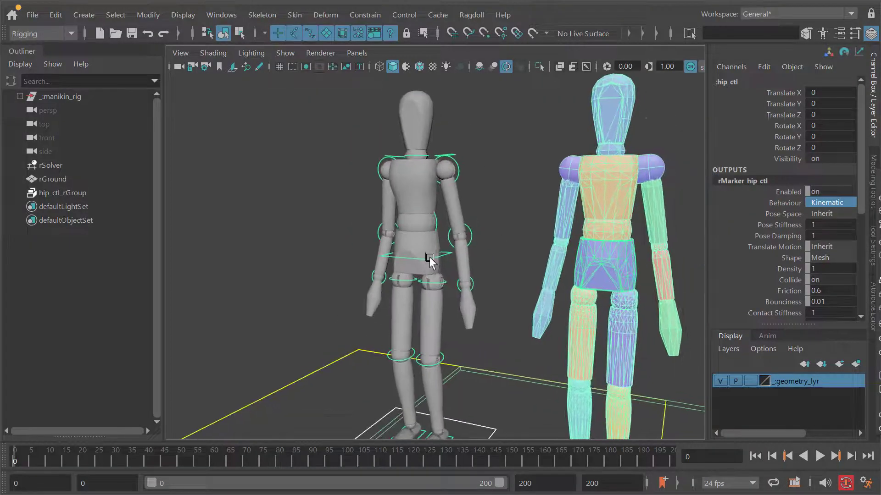
key(e)
mouse_move(414, 218)
mouse_down()
mouse_move(370, 210)
mouse_move(414, 219)
mouse_up()
key(ctrl+z)
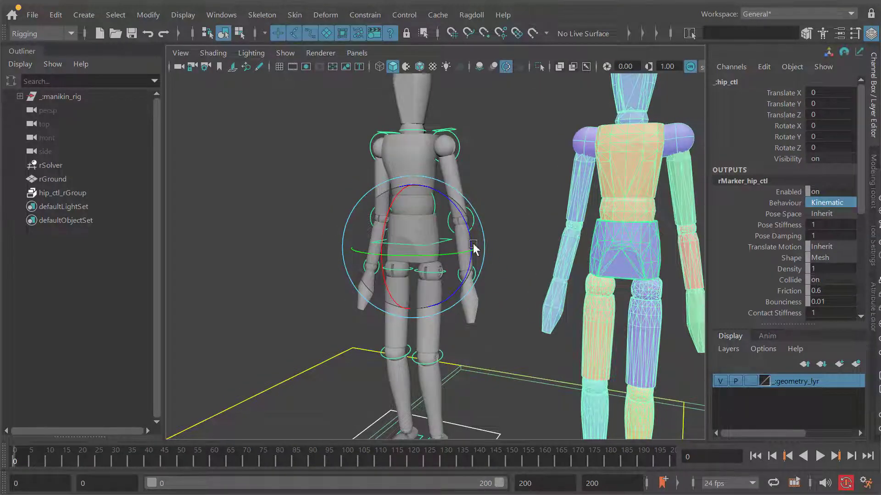
Key the hip control's translation and rotation at frame 0
alt+drag(452, 248, 507, 267)
alt+right_drag(507, 267, 470, 269)
alt+drag(484, 255, 491, 283)
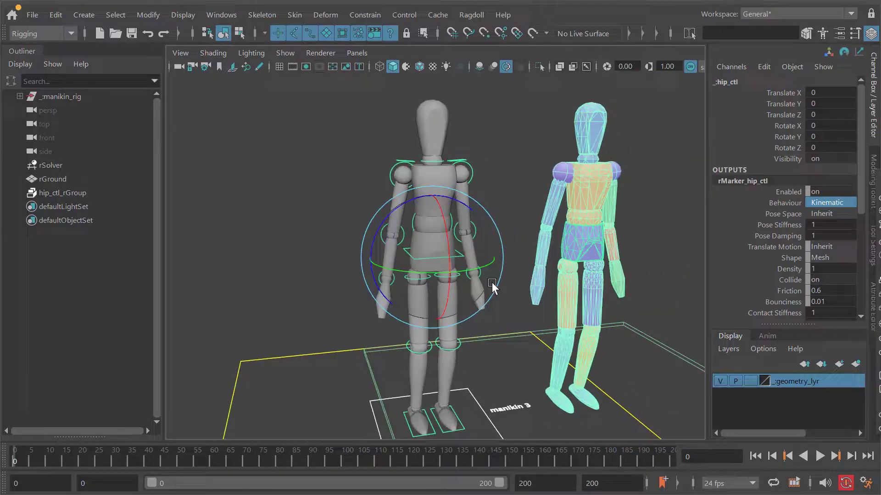
alt+middle_drag(492, 283, 472, 274)
alt+drag(472, 274, 454, 255)
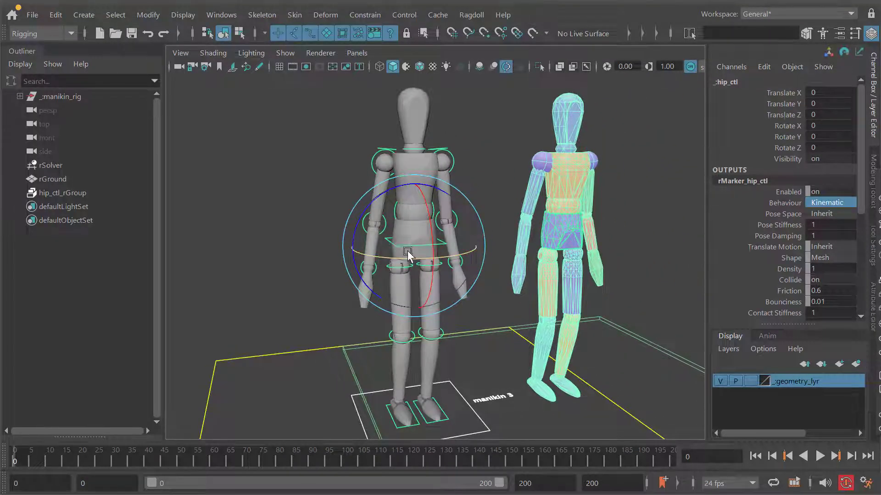
scroll(472, 266, down, 4)
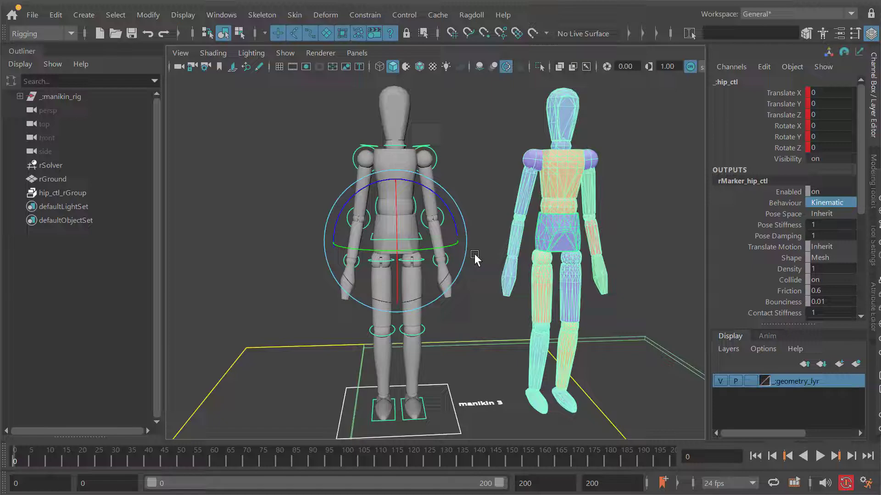
Raise the hip control and shift it sideways at a new frame to animate its translation
key(alt+v)
key(alt+v)
key(w)
alt+drag(473, 275, 322, 178)
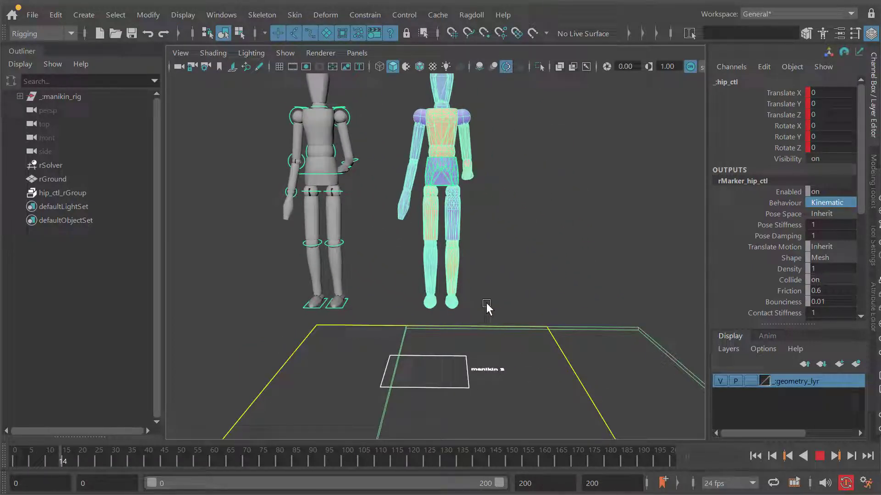
Rotate the hip control at a further frame to animate its tilt, and play the motion back
key(alt+v)
key(alt+v)
key(e)
drag(322, 178, 475, 253)
key(alt+v)
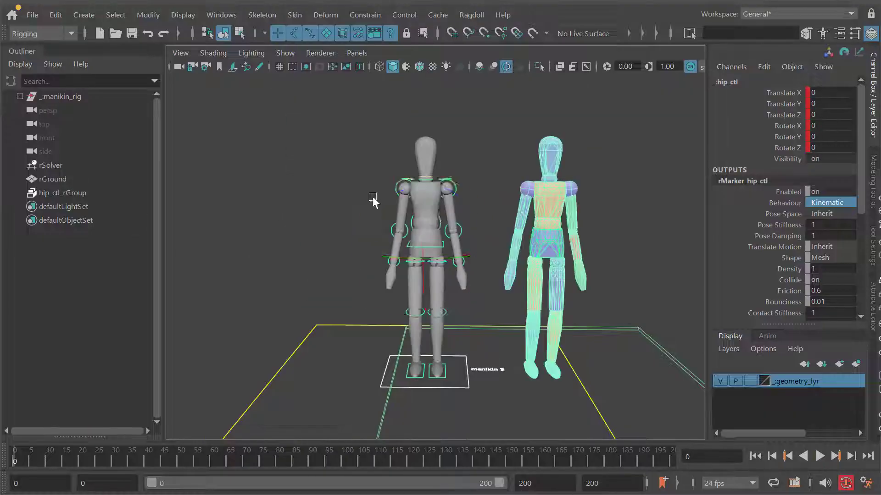
key(alt+v)
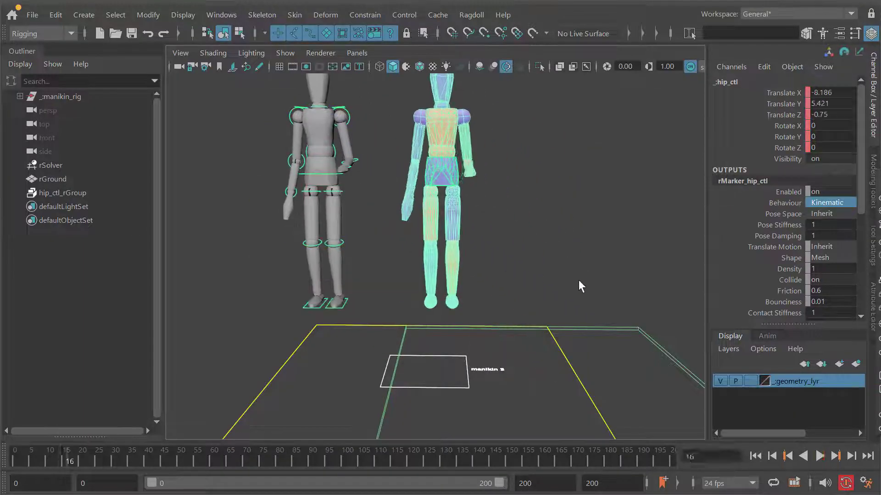
key(Escape)
Set the Pose Stiffness of hip_ctl_rGroup to 0.1 and play the simulation
click(63, 193)
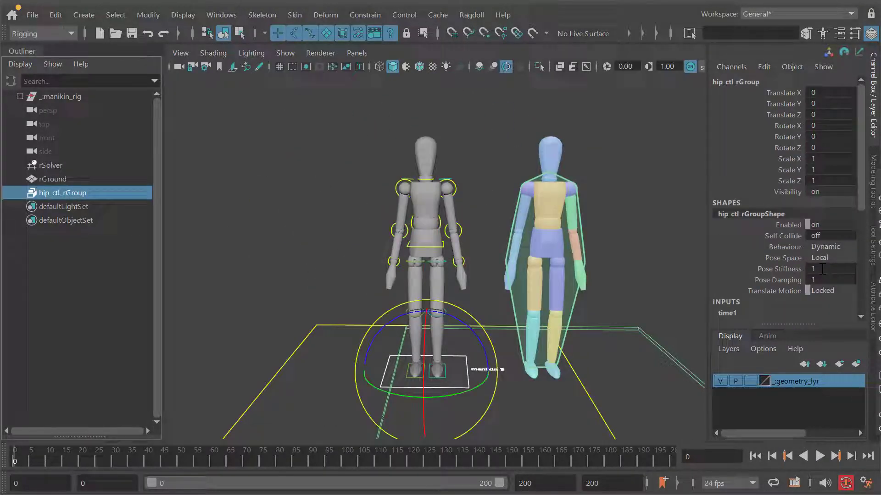
key(Return)
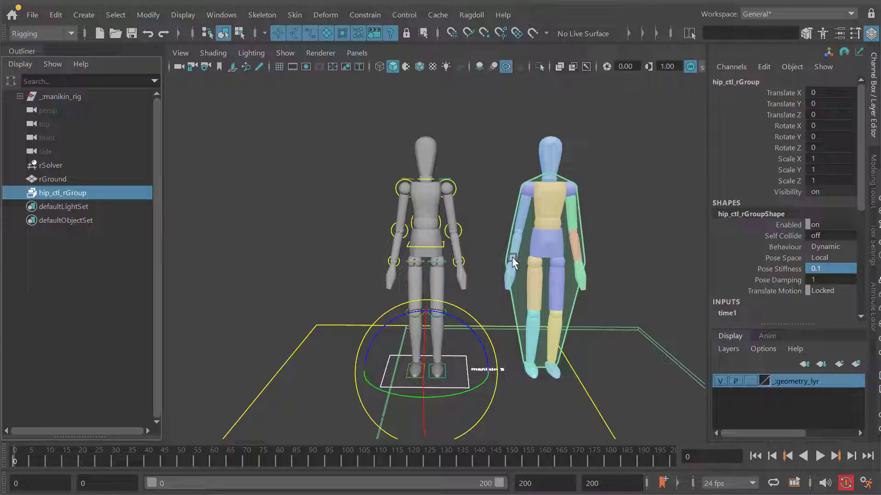
key(alt+v)
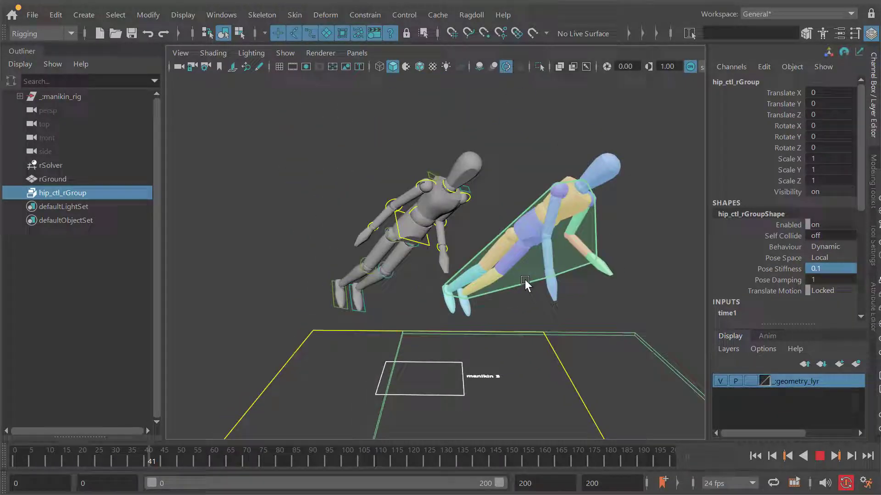
key(alt+shift+v)
Set the Pose Stiffness of hip_ctl_rGroup to 0.01 and replay the simulation from the start frame
click(839, 268)
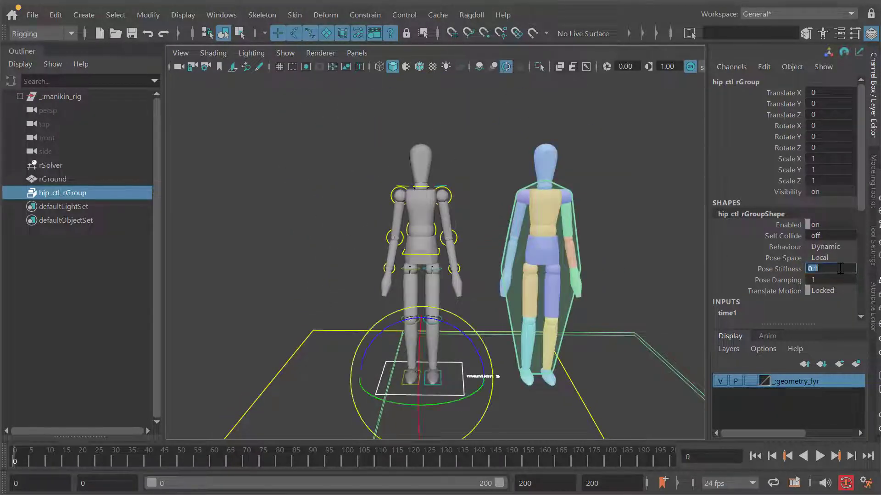
text(.01)
key(Return)
key(alt+v)
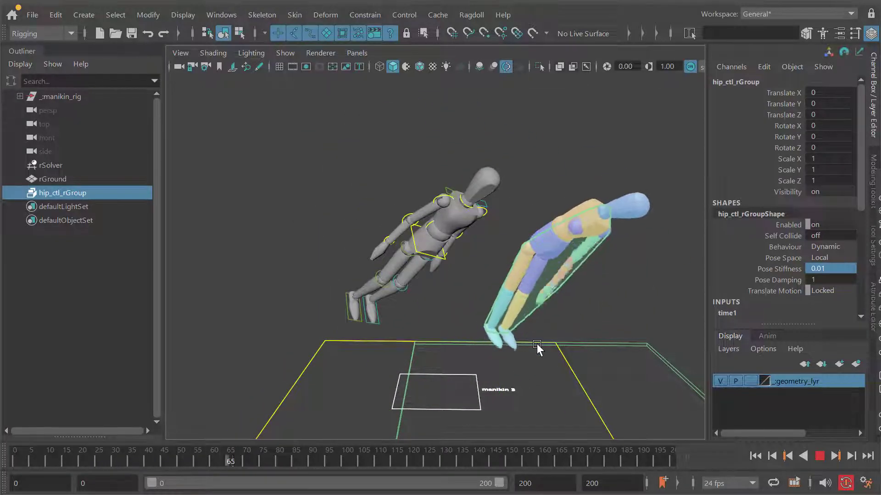
alt+drag(518, 290, 495, 283)
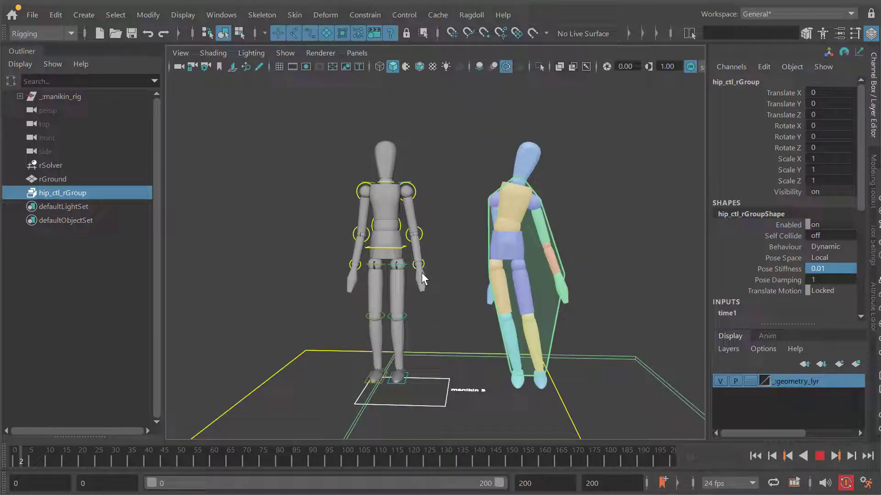
key(alt+shift+v)
key(alt+shift+v)
key(alt+shift+v)
key(alt+v)
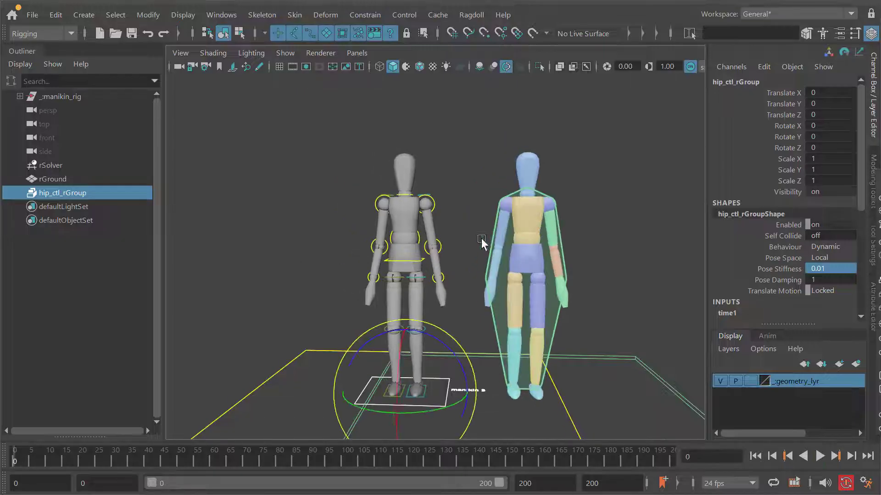
Display the figures in wireframe, check the rSolver and rGround nodes, and locate the Self Collide attribute of hip_ctl_rGroup
alt+middle_drag(494, 243, 465, 247)
key(4)
scroll(466, 246, up, 2)
alt+drag(257, 217, 246, 216)
click(62, 168)
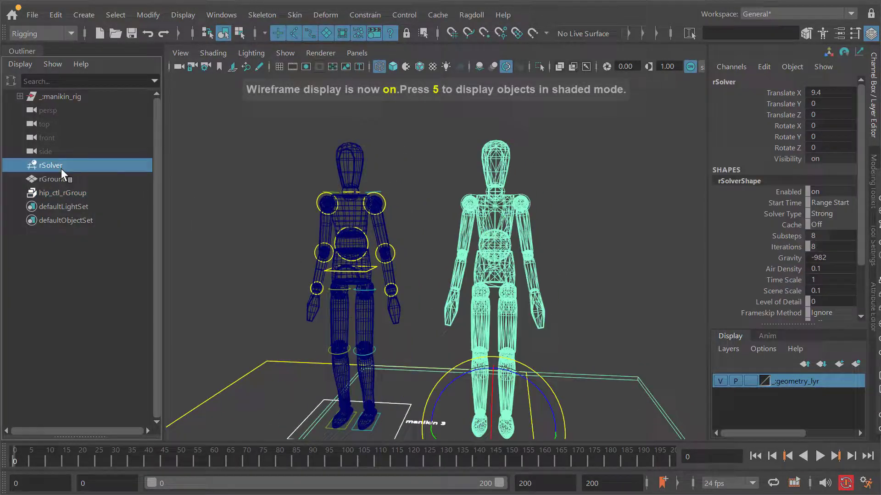
click(65, 193)
click(771, 236)
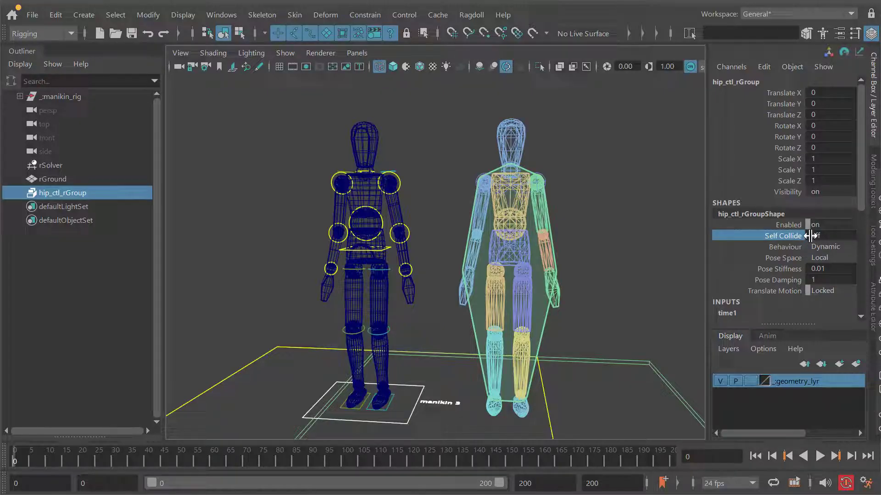
alt+middle_drag(280, 250, 267, 248)
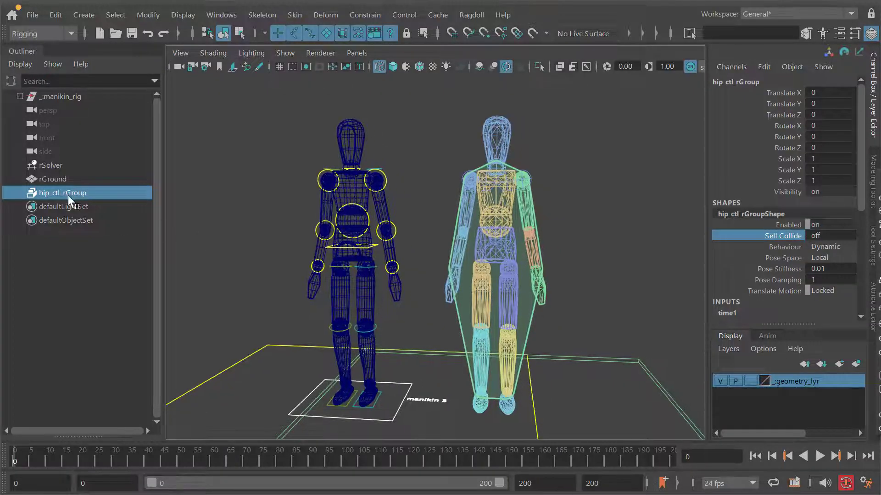
alt+drag(336, 244, 320, 242)
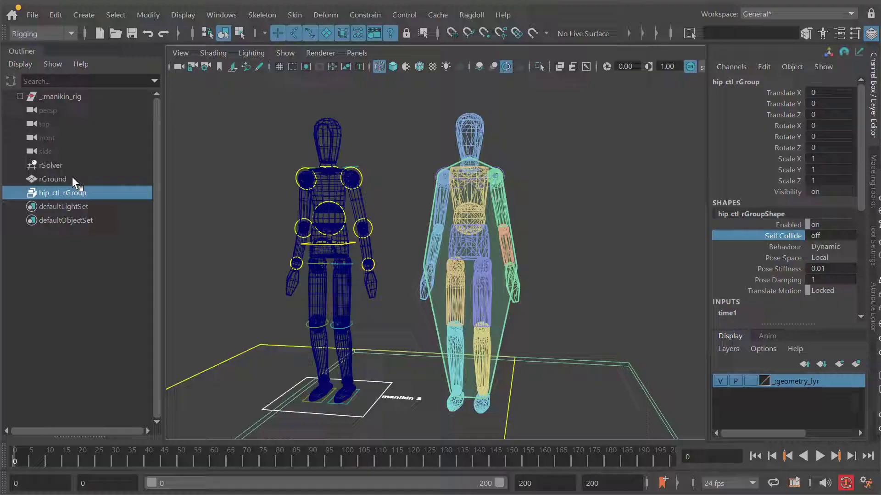
click(60, 175)
key(Up)
key(Down)
key(Down)
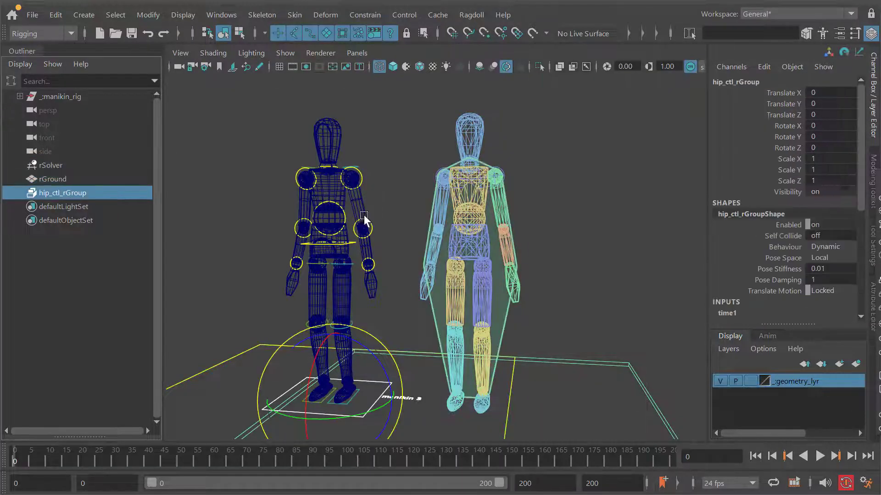
Examine the hip control and the hip geometry in wireframe for overlap with the neighbouring body parts
alt+right_drag(365, 220, 381, 227)
alt+drag(381, 227, 335, 232)
click(362, 250)
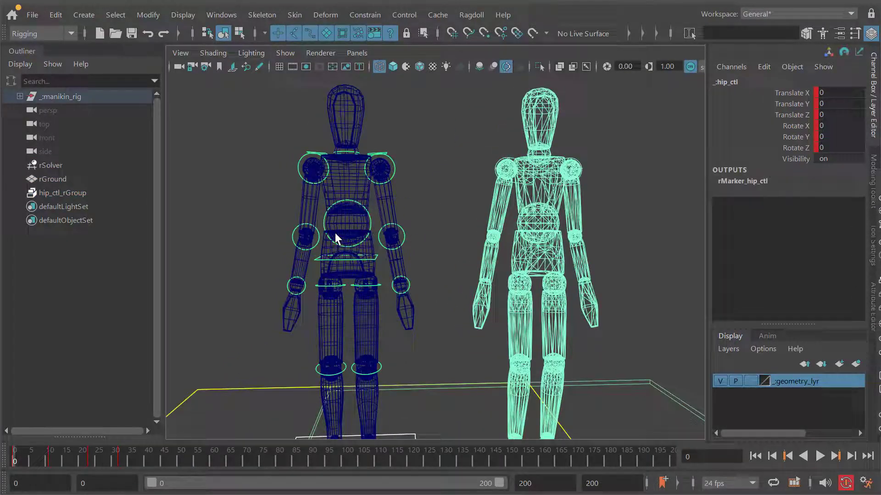
alt+middle_drag(375, 255, 382, 260)
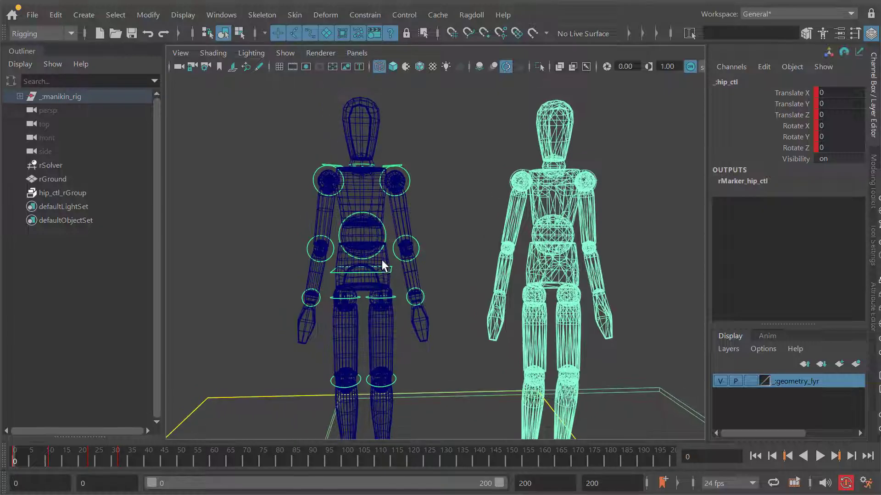
click(379, 279)
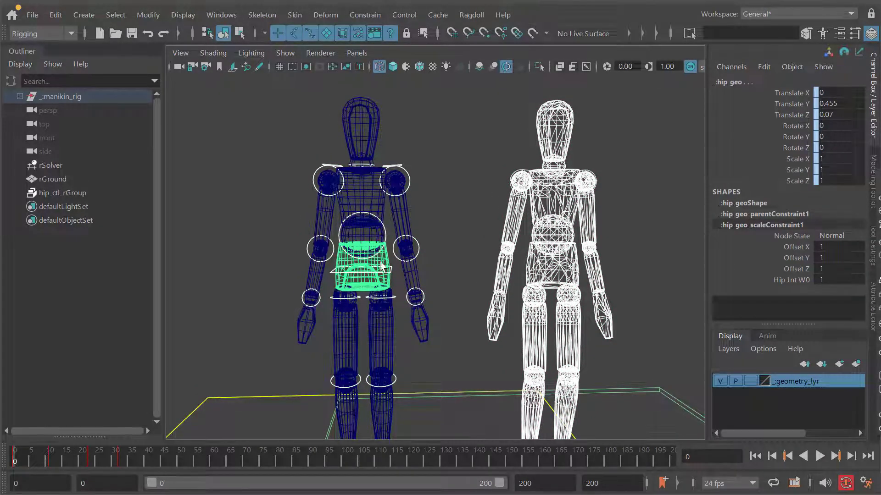
alt+drag(371, 156, 362, 229)
Select hip_ctl_rGroup and inspect the overlapping body-part meshes of its markers in wireframe
click(98, 193)
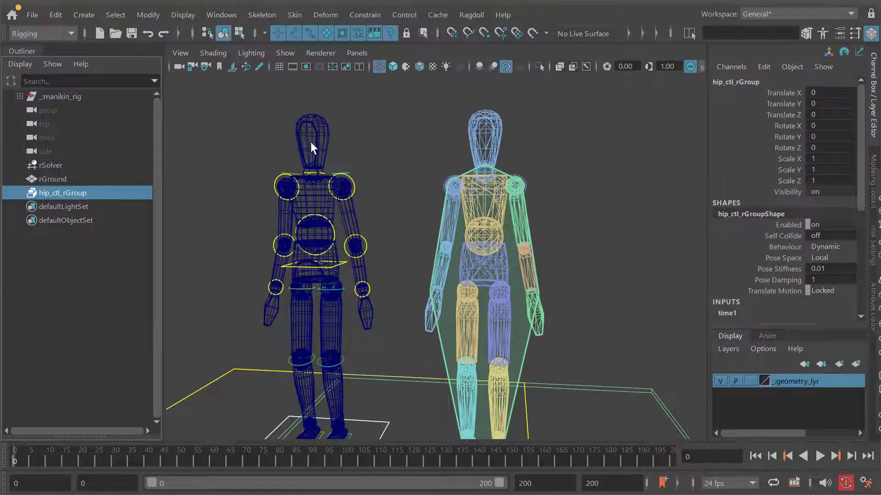
alt+drag(310, 141, 317, 242)
alt+right_drag(340, 211, 376, 277)
alt+middle_drag(376, 277, 233, 218)
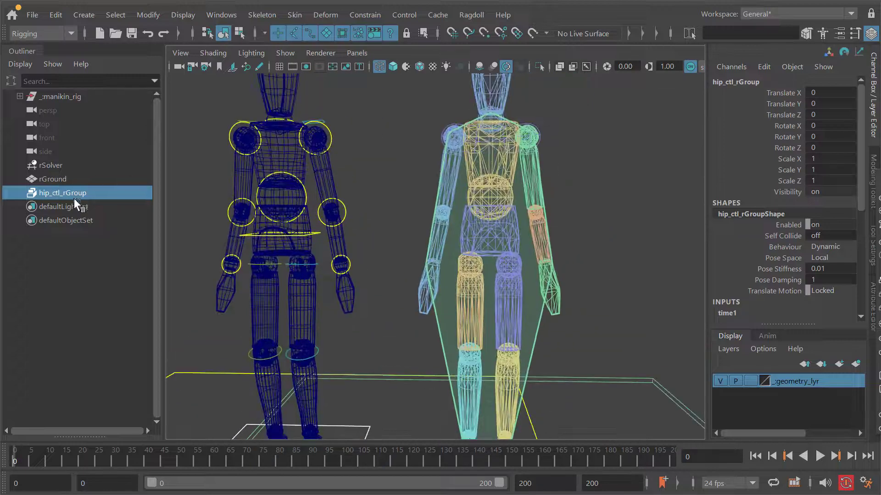
mouse_move(340, 236)
alt+mouse_down()
mouse_move(248, 238)
mouse_move(311, 240)
mouse_move(350, 256)
mouse_move(399, 251)
mouse_move(416, 213)
alt+mouse_up()
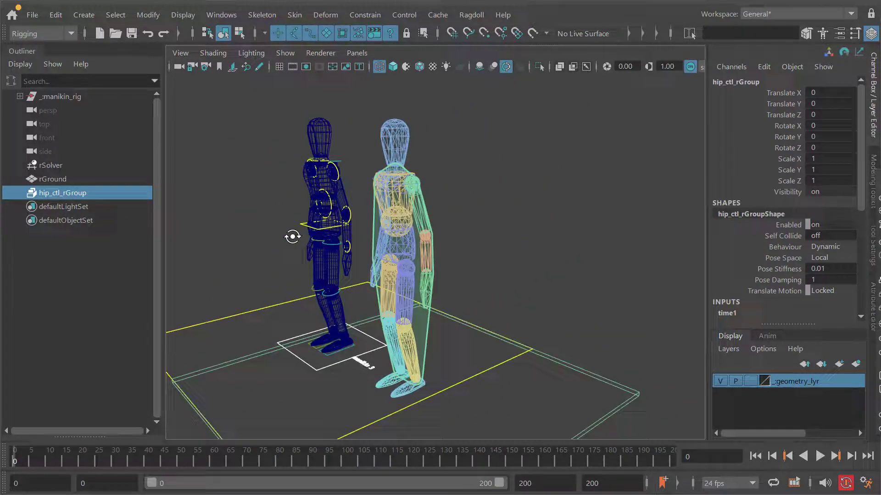
Return the viewport to shaded display and reselect hip_ctl_rGroup
key(5)
click(416, 213)
click(85, 195)
click(197, 201)
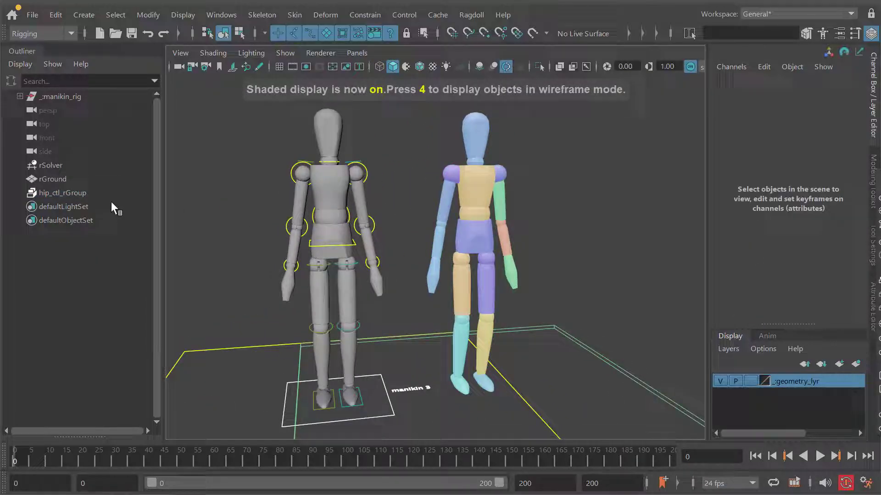
click(84, 195)
alt+drag(355, 213, 196, 209)
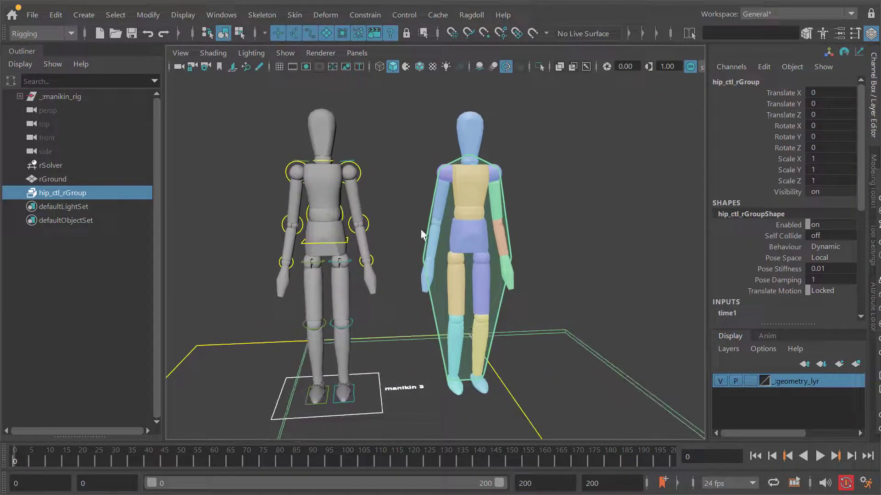
alt+drag(421, 230, 417, 211)
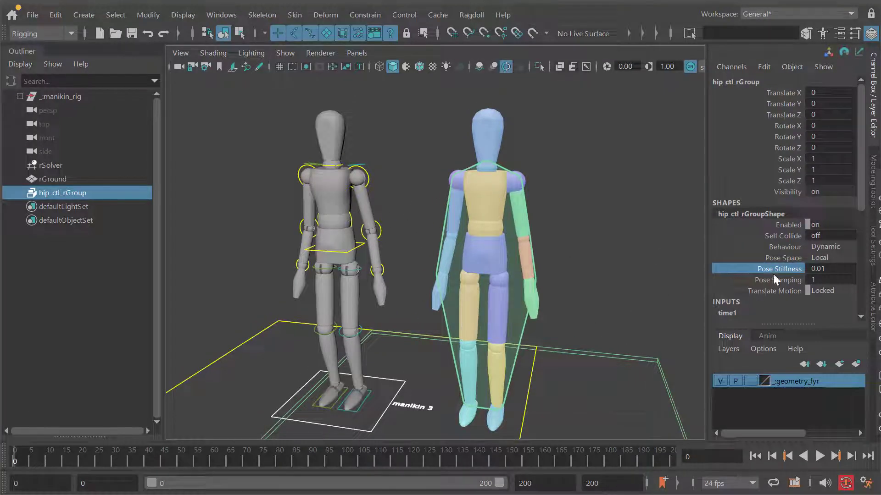
Compare the Behaviour attribute of hip_ctl_rGroup with the marker attributes of the left upper arm control
click(819, 249)
alt+middle_drag(591, 251, 610, 225)
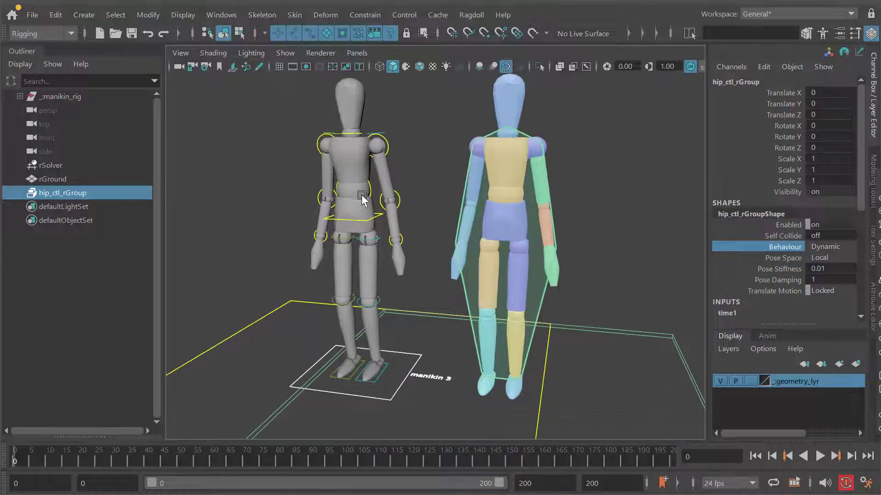
alt+drag(450, 234, 488, 198)
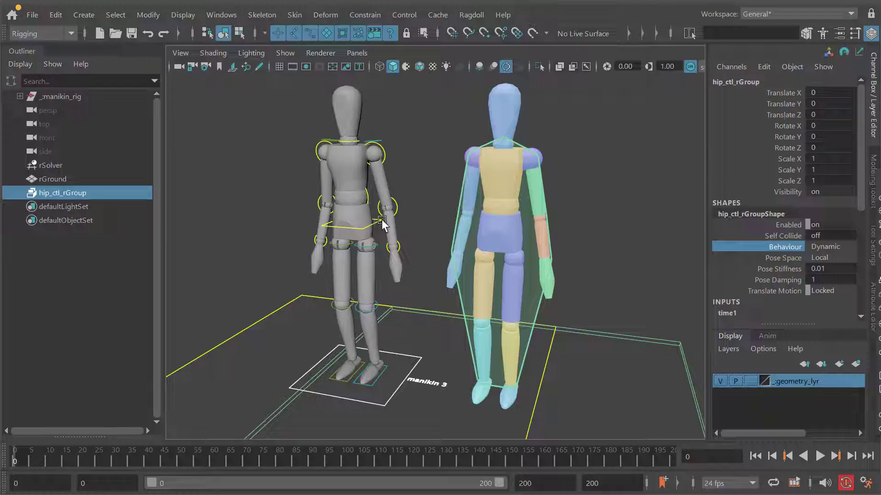
alt+middle_drag(381, 221, 414, 230)
alt+drag(415, 230, 425, 212)
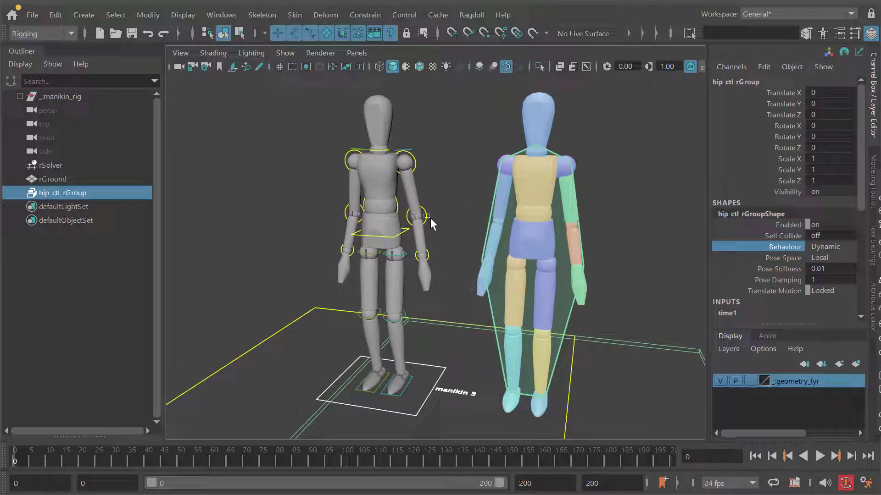
click(426, 215)
click(726, 148)
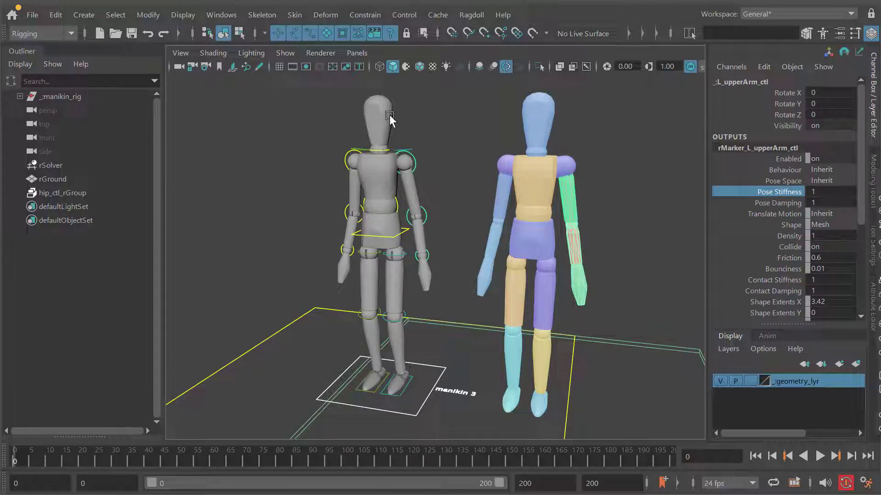
Set the Behaviour of the hip control's marker, rMarker_hip_ctl, to Inherit
click(406, 235)
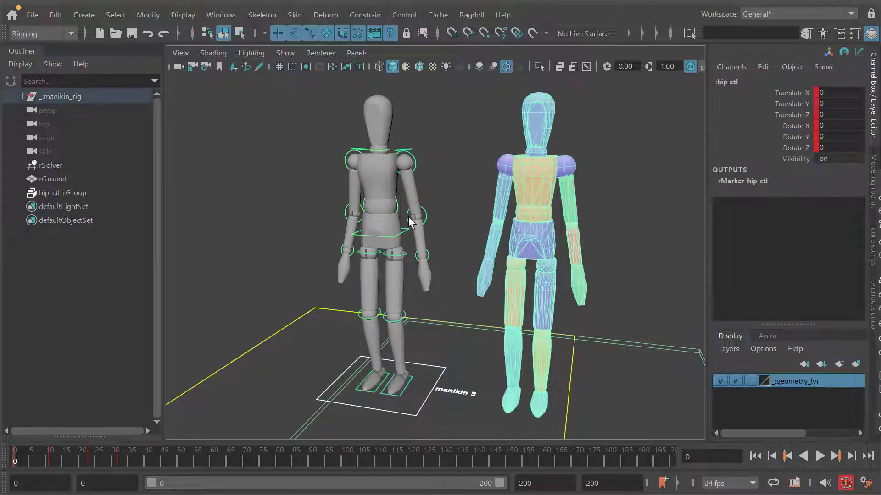
click(741, 183)
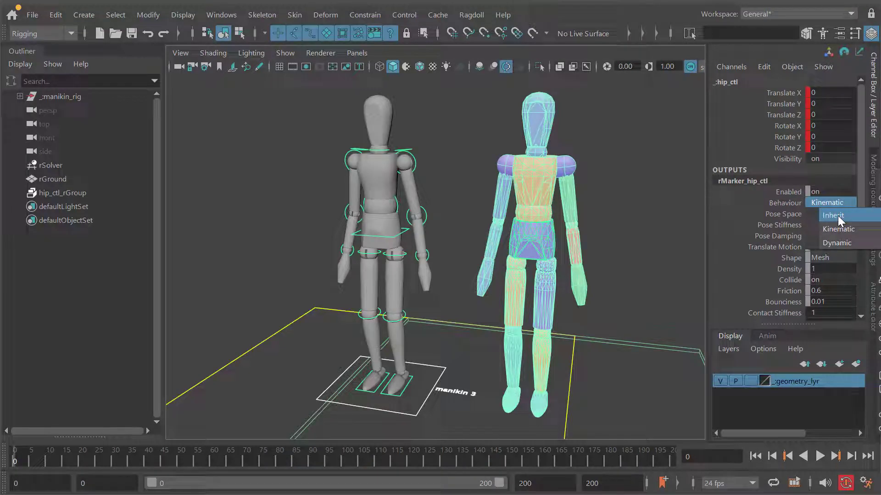
click(837, 217)
scroll(528, 235, down, 2)
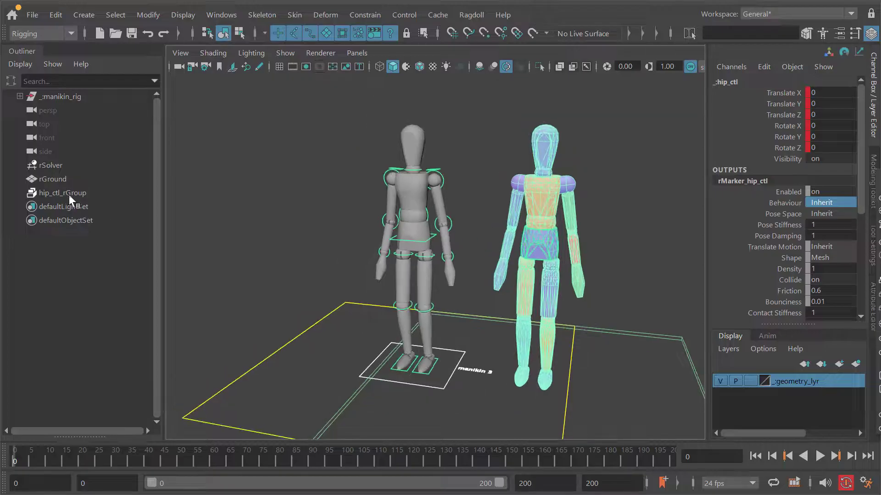
Select hip_ctl_rGroup and play the ragdoll simulation several times from the start frame
click(71, 193)
alt+drag(596, 239, 615, 239)
alt+drag(553, 252, 532, 282)
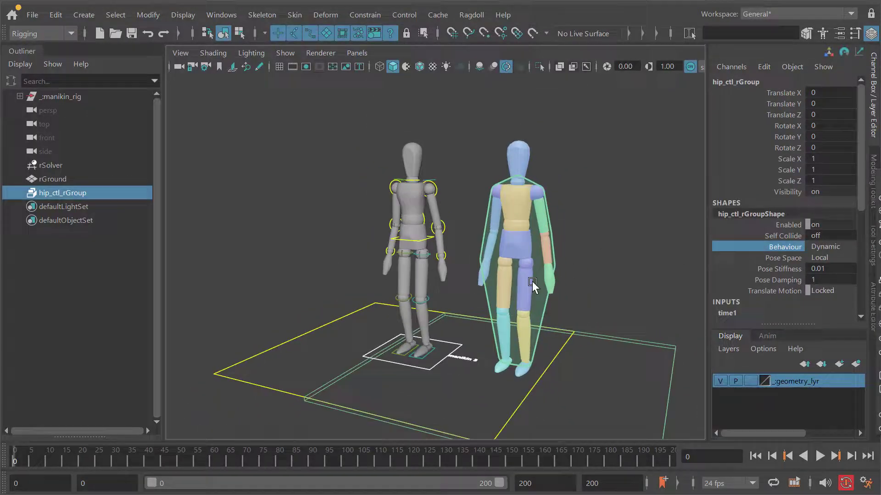
key(alt+v)
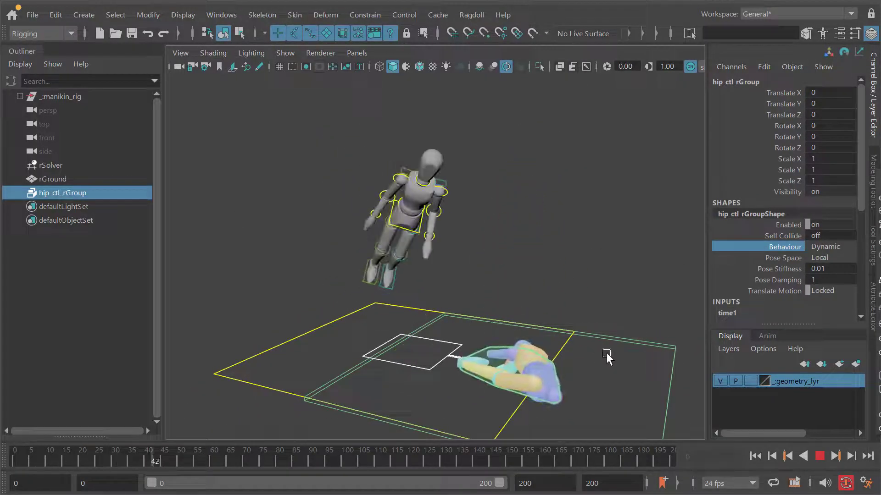
key(alt+v)
key(alt+shift+v)
key(alt+v)
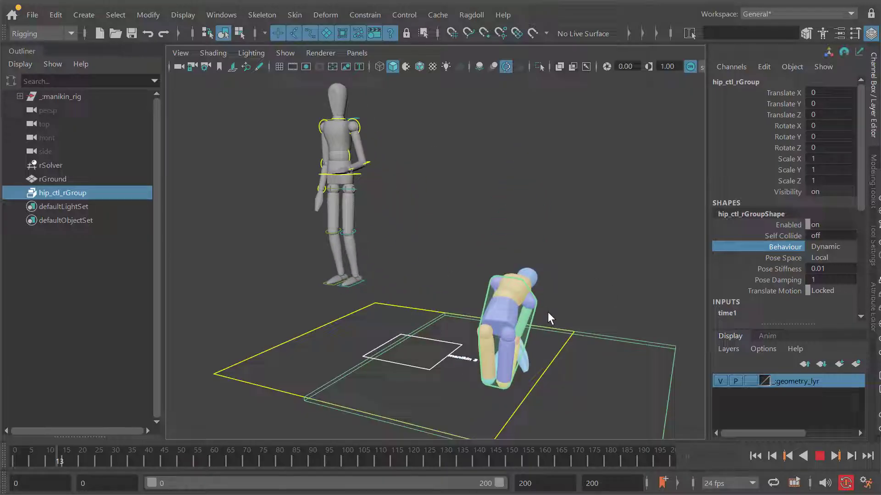
key(alt+v)
key(alt+shift+v)
alt+drag(506, 283, 549, 281)
key(alt+v)
key(alt+v)
key(alt+shift+v)
Turn on Self Collide for hip_ctl_rGroup and display both figures in wireframe
alt+drag(509, 238, 495, 202)
click(776, 235)
alt+right_drag(500, 230, 523, 232)
alt+drag(523, 231, 464, 232)
middle_drag(460, 228, 550, 244)
alt+drag(550, 244, 577, 243)
key(4)
alt+middle_drag(542, 210, 546, 239)
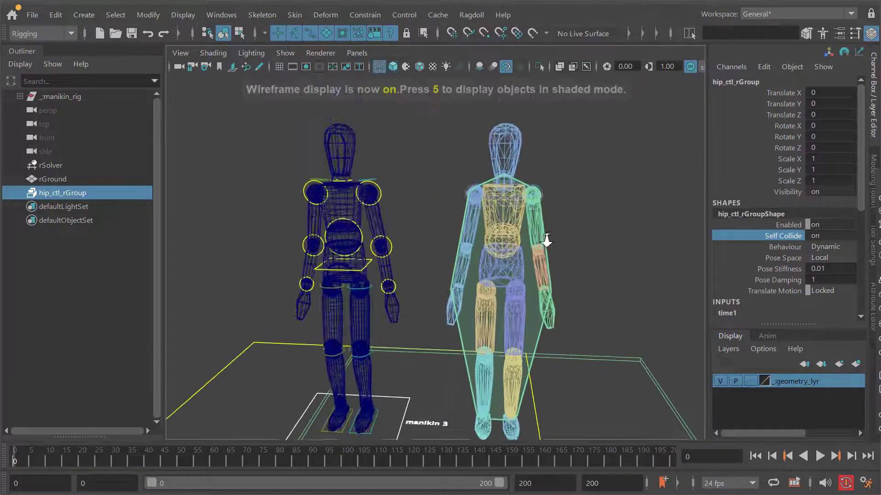
Step through the first frames of the self-colliding ragdoll in wireframe and return to the start frame
alt+right_drag(546, 240, 603, 259)
key(alt+period)
alt+drag(604, 258, 437, 211)
key(alt+period)
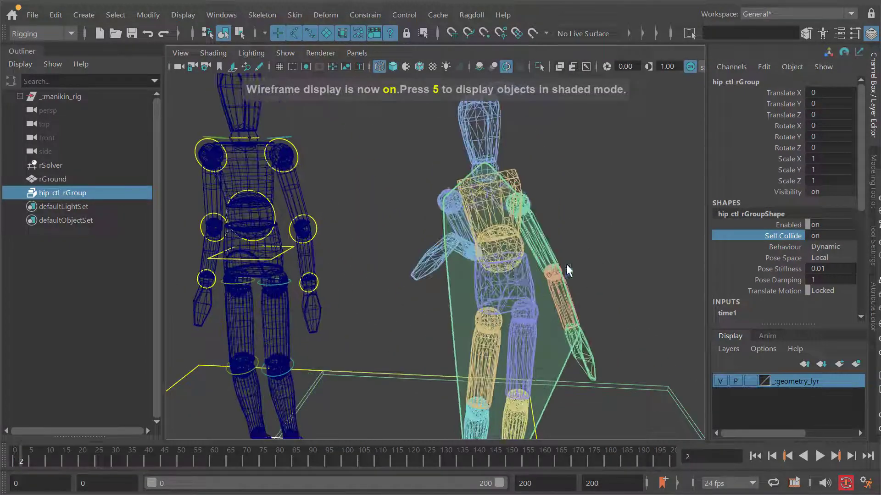
key(alt+shift+v)
key(alt+v)
key(alt+shift+v)
Play the self-colliding ragdoll simulation in shaded display and return to the start frame
alt+right_drag(436, 211, 591, 197)
alt+middle_drag(592, 197, 542, 263)
mouse_move(542, 263)
alt+right_down()
mouse_move(530, 253)
mouse_move(444, 268)
alt+right_up()
key(5)
alt+right_drag(447, 234, 400, 261)
alt+middle_drag(400, 262, 418, 218)
key(alt+v)
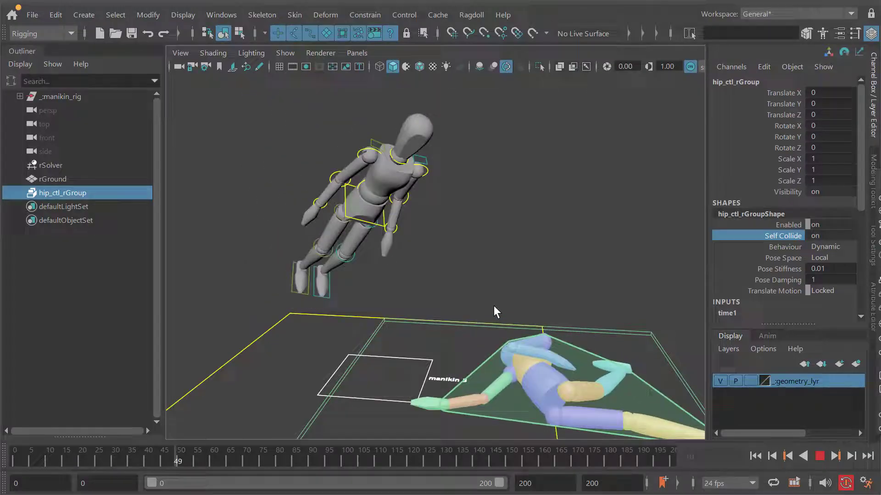
key(alt+v)
key(alt+shift+v)
Shorten the right clavicle marker's capsule to a length of about 0.57 with the Ragdoll Manipulator, keeping Pose X symmetry on
alt+middle_drag(415, 238, 376, 275)
alt+right_drag(376, 275, 462, 244)
key(4)
alt+middle_drag(462, 243, 445, 246)
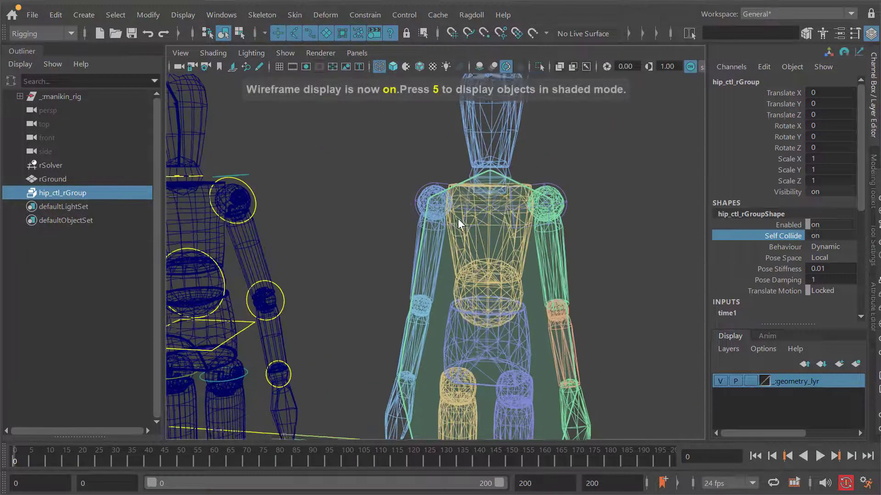
scroll(458, 218, up, 4)
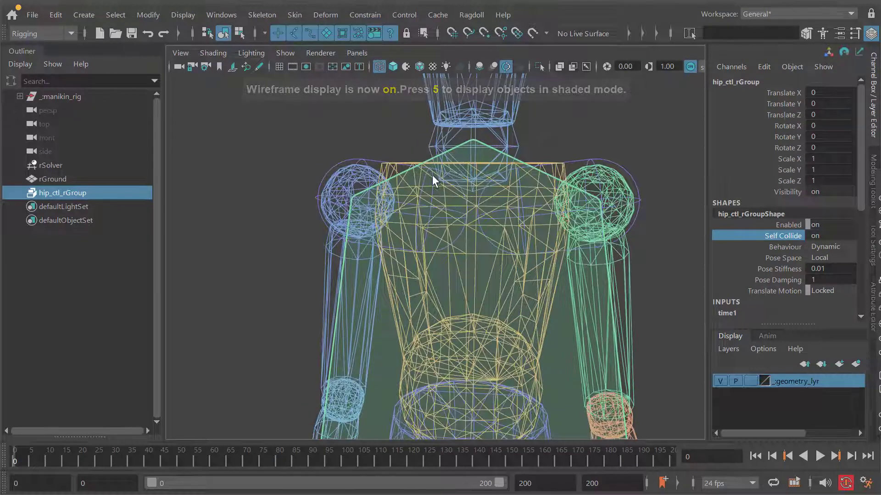
click(359, 121)
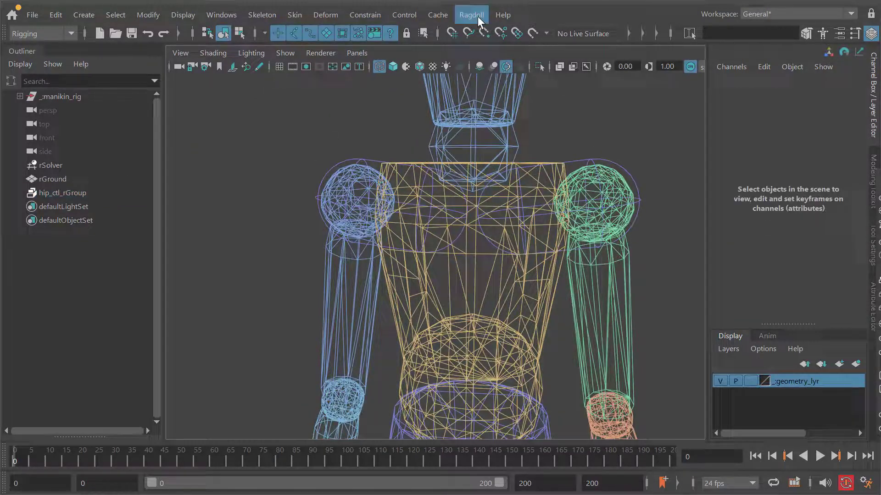
click(471, 15)
click(491, 42)
alt+middle_drag(392, 161, 463, 184)
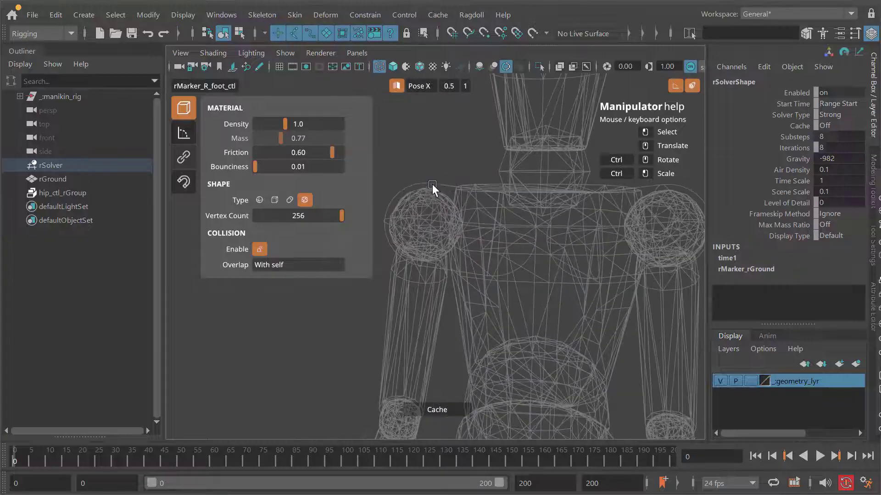
click(433, 189)
drag(489, 234, 465, 231)
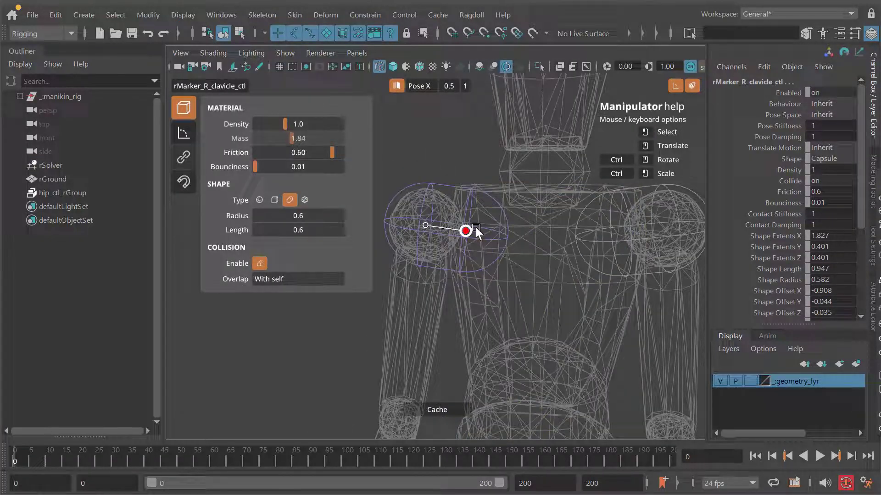
Play the simulation with the shortened clavicle capsules and check the shoulder area in wireframe
scroll(528, 241, down, 2)
mouse_move(551, 252)
alt+mouse_down()
mouse_move(513, 235)
mouse_move(568, 277)
mouse_move(459, 254)
mouse_move(452, 238)
mouse_move(491, 246)
mouse_move(490, 224)
alt+mouse_up()
key(5)
scroll(569, 277, down, 4)
key(alt+v)
key(4)
alt+right_drag(490, 225, 527, 225)
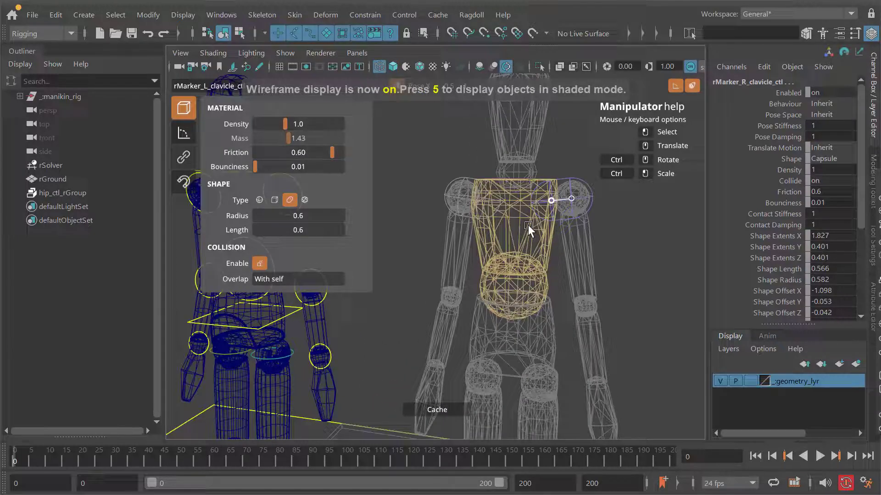
alt+middle_drag(528, 224, 522, 242)
alt+right_drag(497, 282, 494, 241)
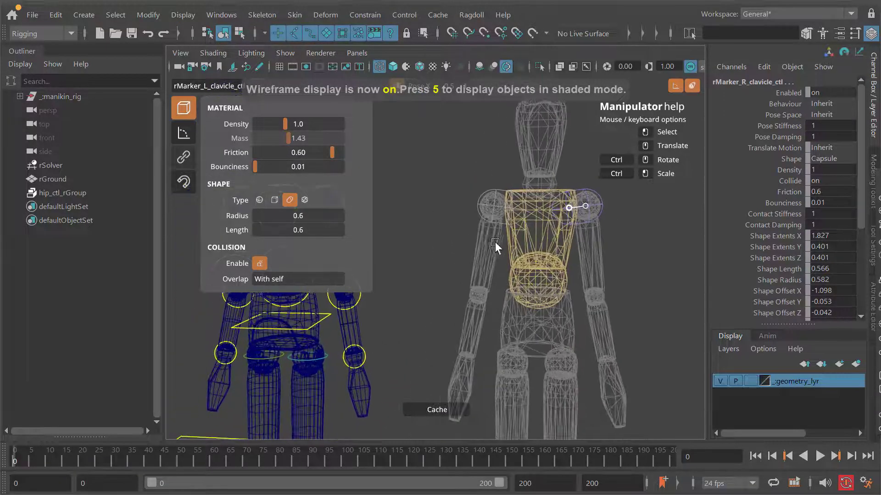
Select the symmetric clavicle markers and turn off their Collide attribute
key(q)
alt+drag(473, 271, 456, 241)
alt+middle_drag(456, 240, 451, 240)
click(450, 249)
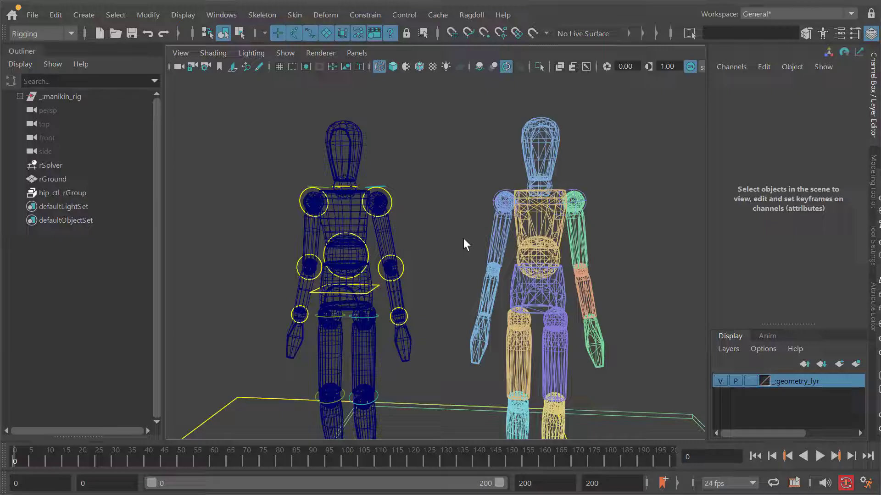
alt+middle_drag(508, 216, 459, 229)
alt+right_drag(459, 229, 483, 199)
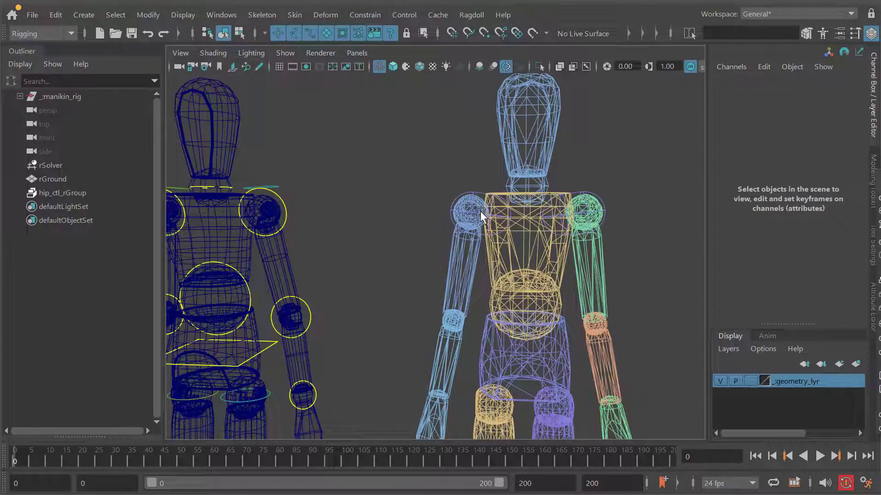
click(480, 211)
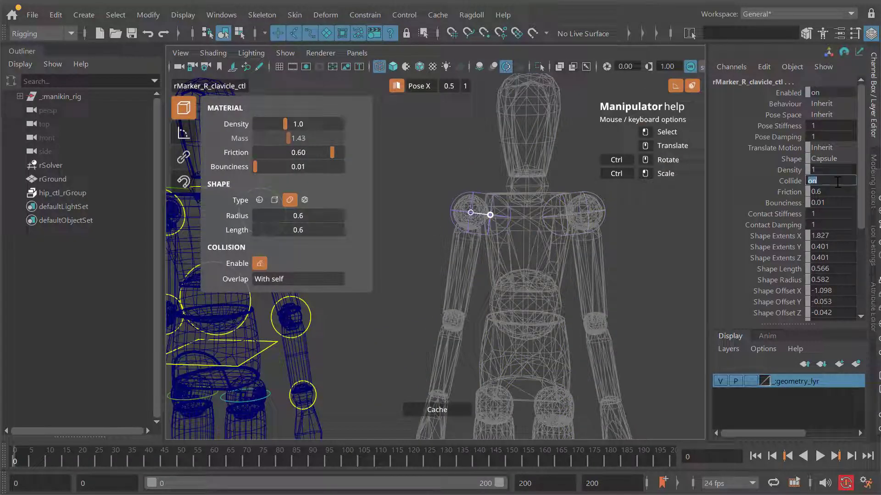
Play the simulation with the clavicle collisions disabled and return to the start frame
mouse_move(542, 237)
alt+mouse_down()
mouse_move(563, 307)
mouse_move(523, 253)
mouse_move(551, 243)
alt+mouse_up()
key(alt+v)
key(q)
key(t)
mouse_move(551, 243)
alt+middle_down()
mouse_move(557, 169)
mouse_move(559, 253)
alt+middle_up()
key(alt+v)
alt+drag(560, 254, 493, 251)
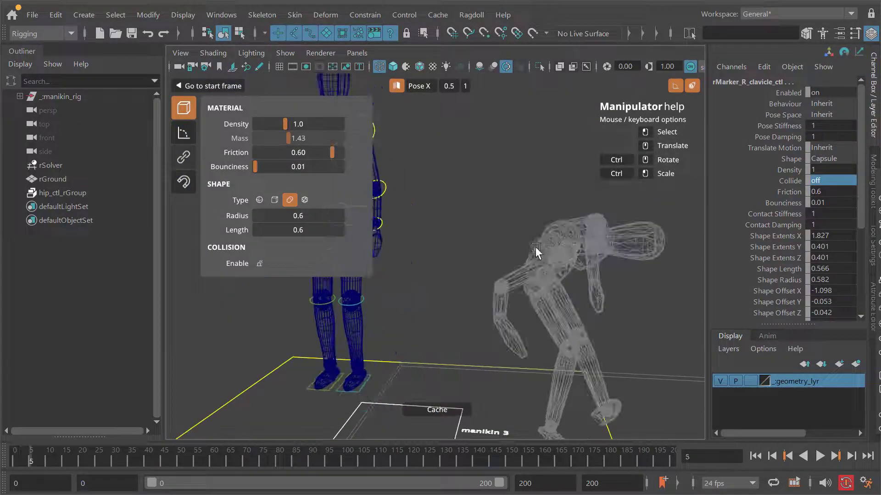
key(q)
key(alt+shift+v)
Try turning off Collide for the torso marker, rMarker_torso_ctl
key(t)
alt+right_drag(514, 155, 545, 156)
alt+middle_drag(545, 156, 539, 208)
click(538, 246)
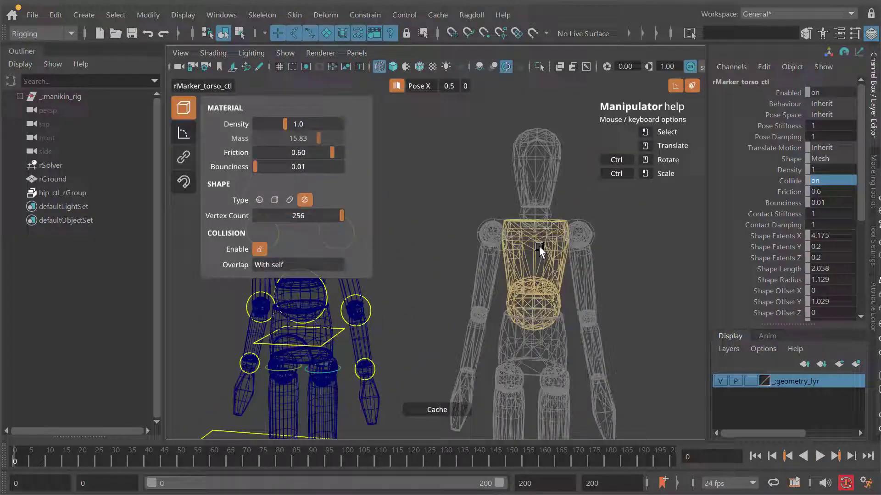
alt+right_drag(540, 250, 584, 277)
alt+drag(584, 277, 584, 275)
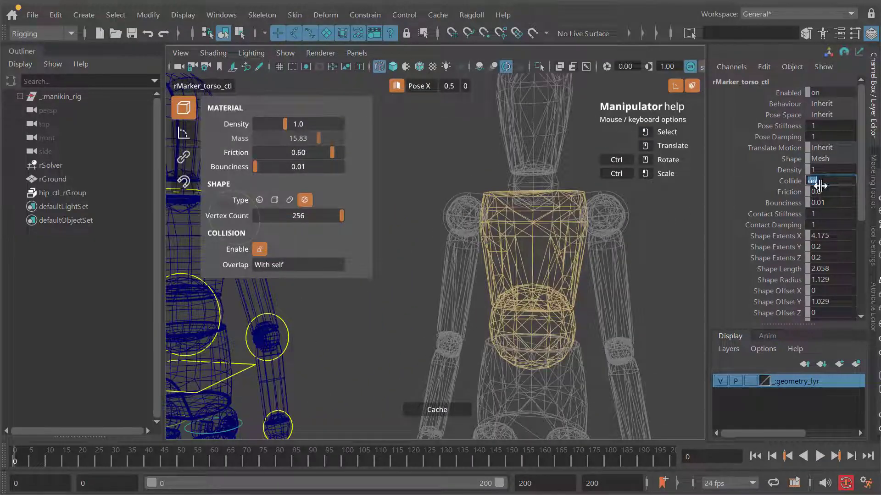
text(0)
key(Return)
Play the simulation with the torso's collision disabled and return to the start frame
alt+right_drag(598, 262, 579, 287)
key(alt+v)
alt+drag(580, 287, 564, 310)
alt+right_drag(564, 310, 518, 316)
alt+middle_drag(519, 316, 561, 307)
key(alt+shift+v)
Examine where the right upper arm marker's mesh meets the torso marker at the shoulder
key(q)
key(t)
alt+right_drag(502, 188, 532, 185)
alt+middle_drag(532, 185, 541, 214)
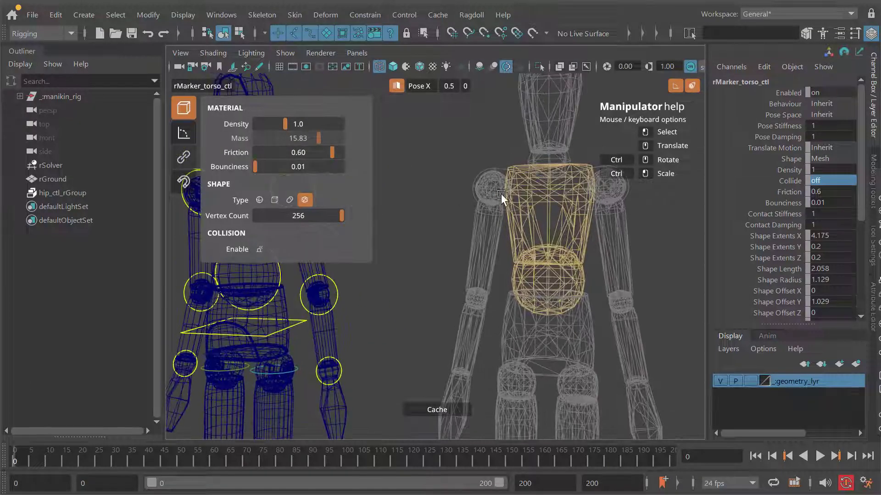
scroll(501, 193, up, 3)
click(488, 244)
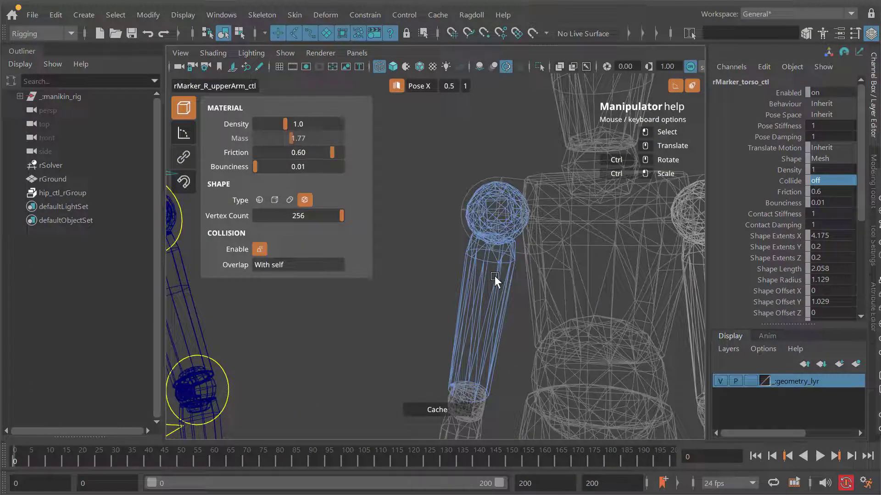
scroll(511, 234, up, 3)
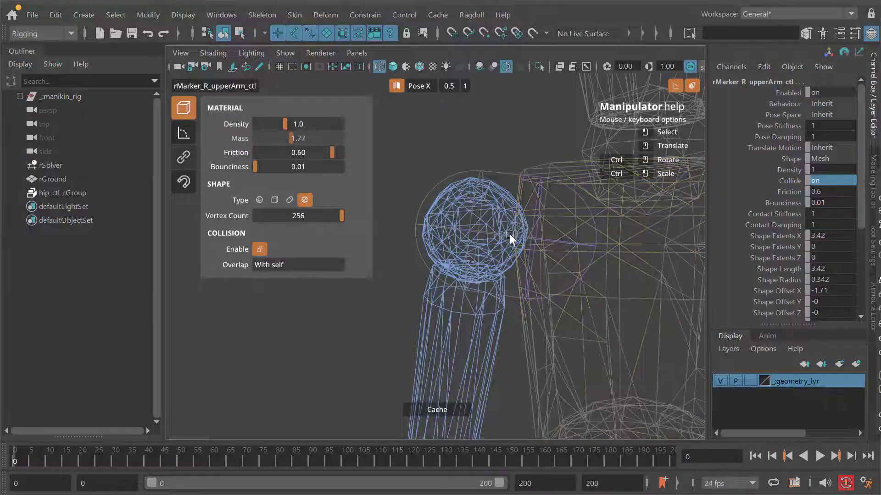
scroll(540, 230, down, 3)
alt+middle_drag(549, 228, 524, 243)
scroll(524, 243, down, 2)
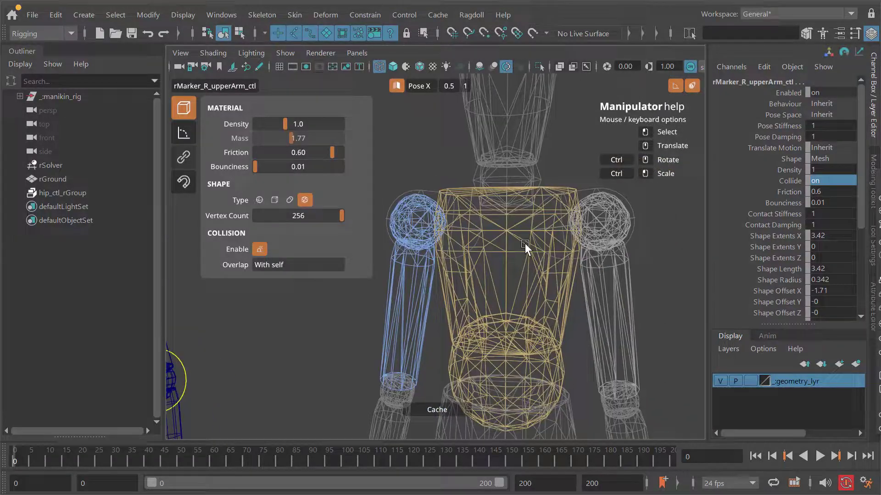
Turn Collide back on for the torso marker, rMarker_torso_ctl
click(598, 229)
click(604, 290)
scroll(574, 280, down, 3)
alt+drag(558, 270, 535, 235)
click(535, 235)
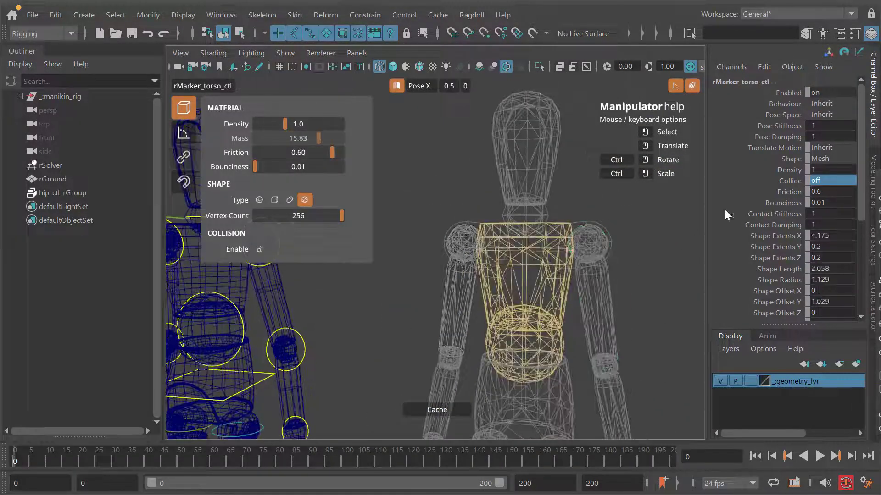
key(Return)
Select the left upper arm marker and disable the manipulator's Pose X symmetry
click(597, 301)
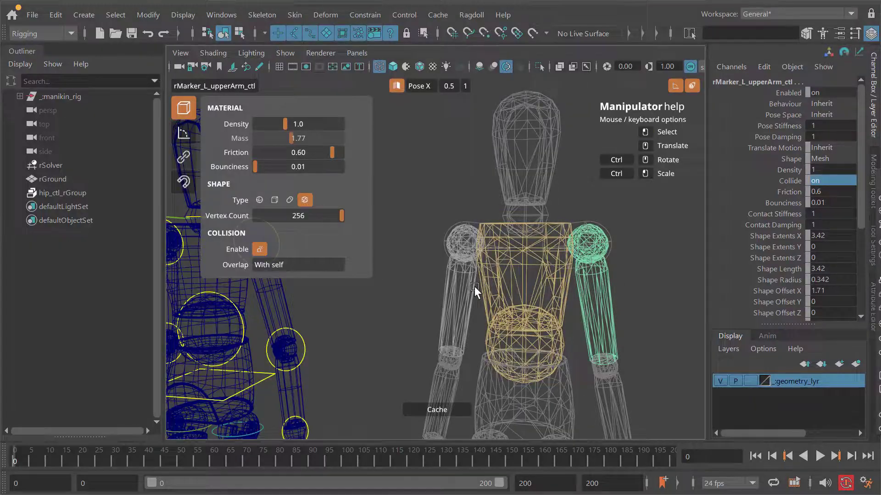
alt+middle_drag(440, 297, 496, 274)
alt+right_drag(495, 273, 558, 266)
scroll(558, 233, down, 2)
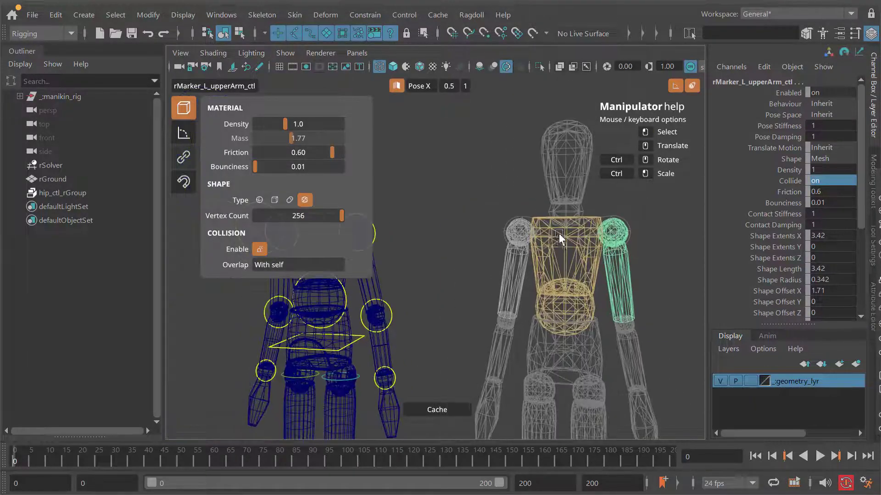
scroll(575, 261, up, 3)
alt+middle_drag(589, 271, 585, 283)
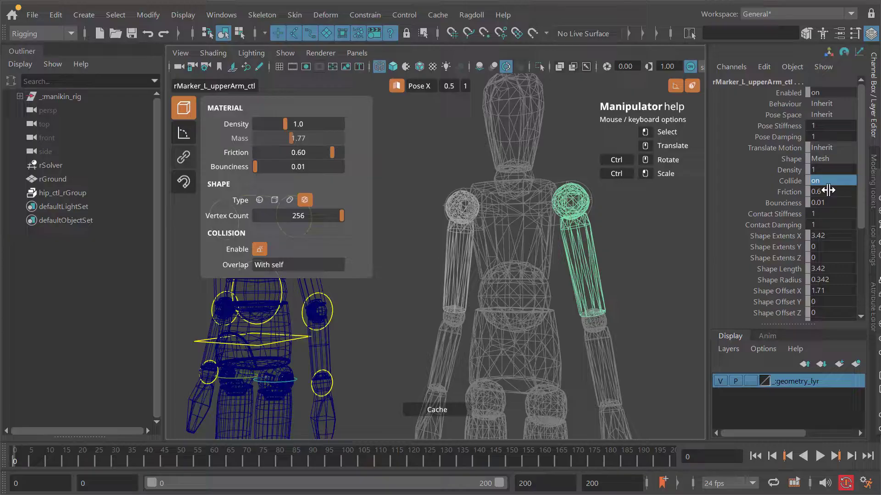
click(400, 86)
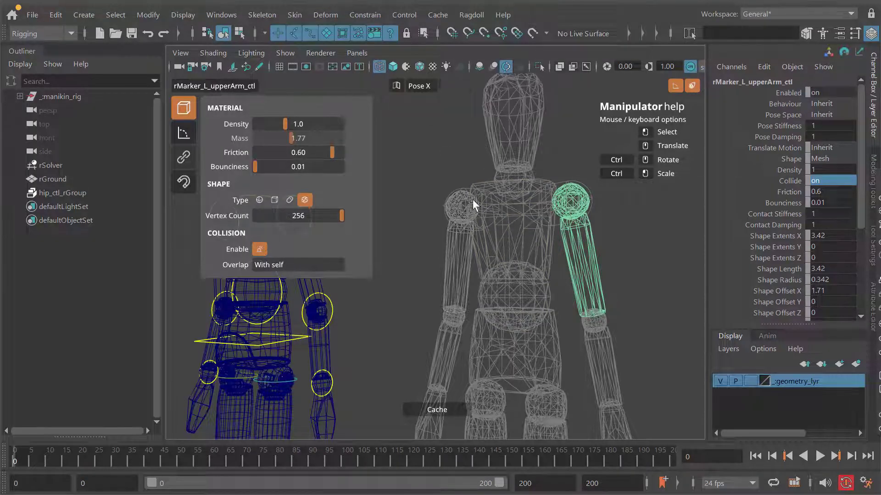
Select the right upper arm, torso and left upper arm markers together and set their Overlap Group to 5
click(455, 257)
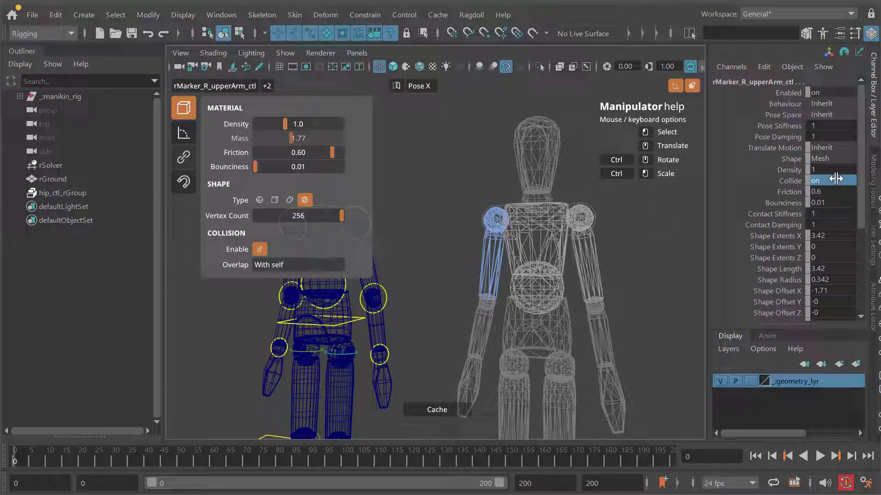
alt+right_drag(557, 236, 436, 236)
mouse_move(436, 236)
alt+middle_down()
mouse_move(532, 233)
mouse_move(548, 253)
mouse_move(514, 257)
alt+middle_up()
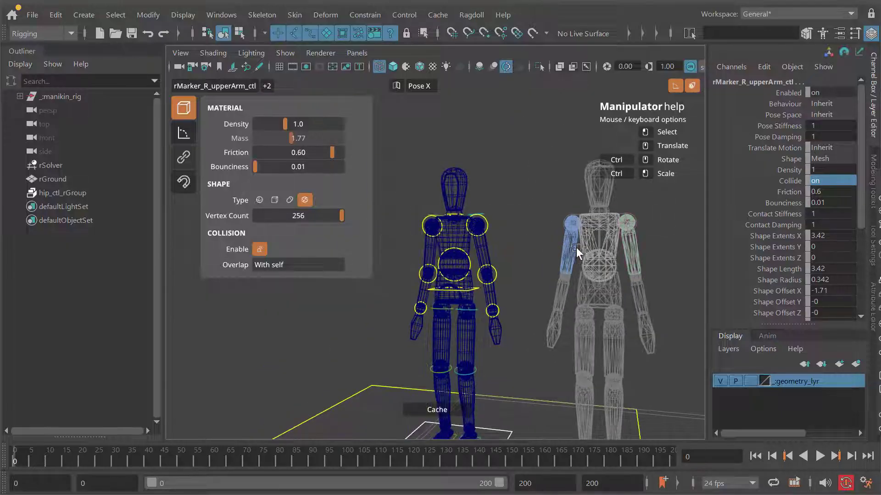
alt+right_drag(514, 257, 541, 240)
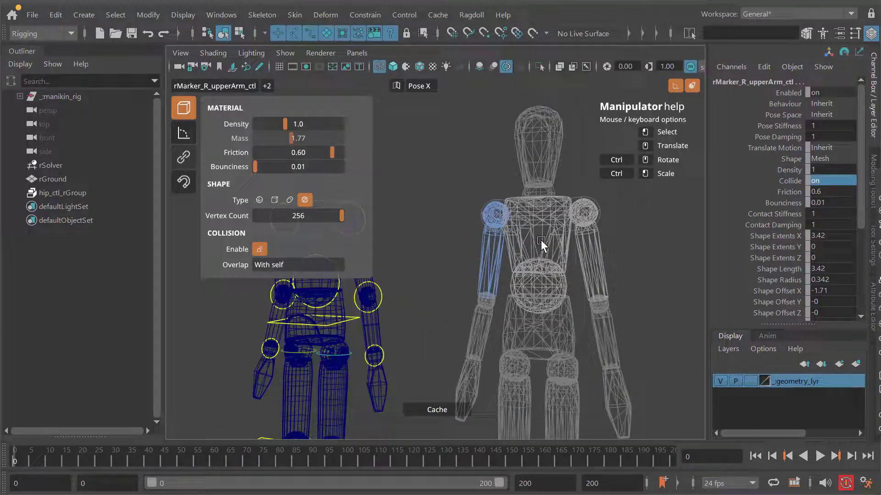
click(493, 252)
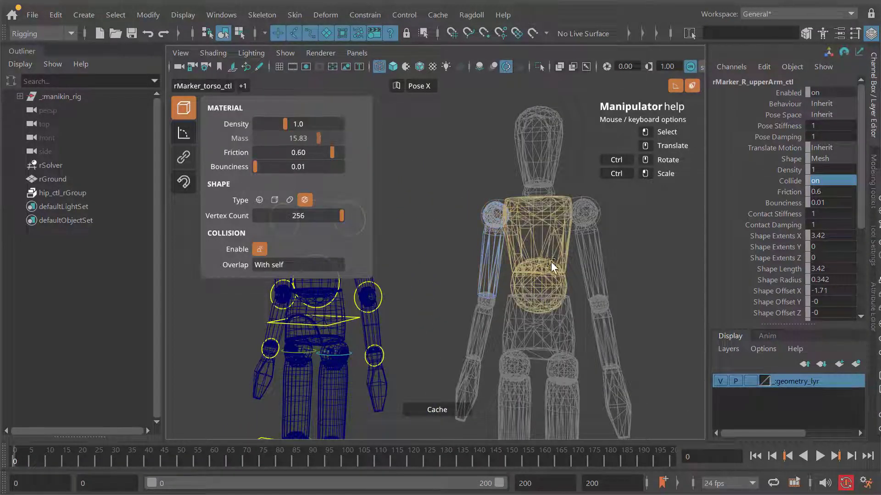
click(577, 270)
scroll(575, 268, up, 3)
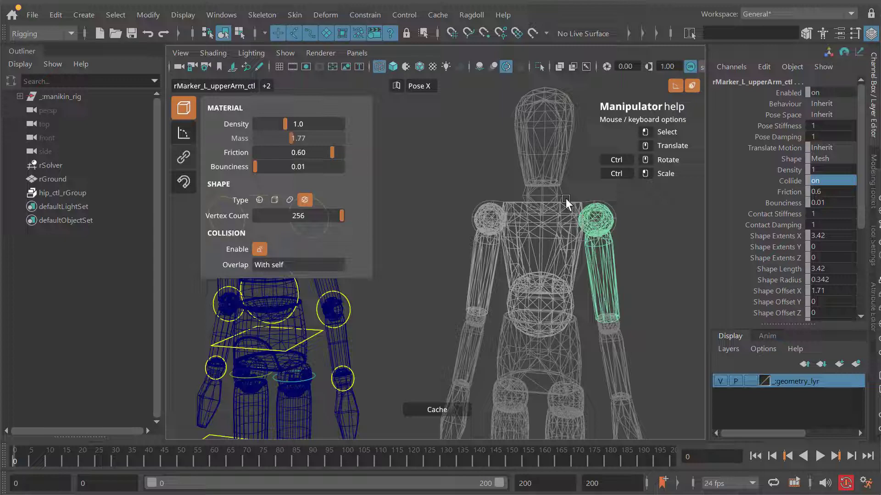
scroll(788, 220, down, 5)
click(789, 250)
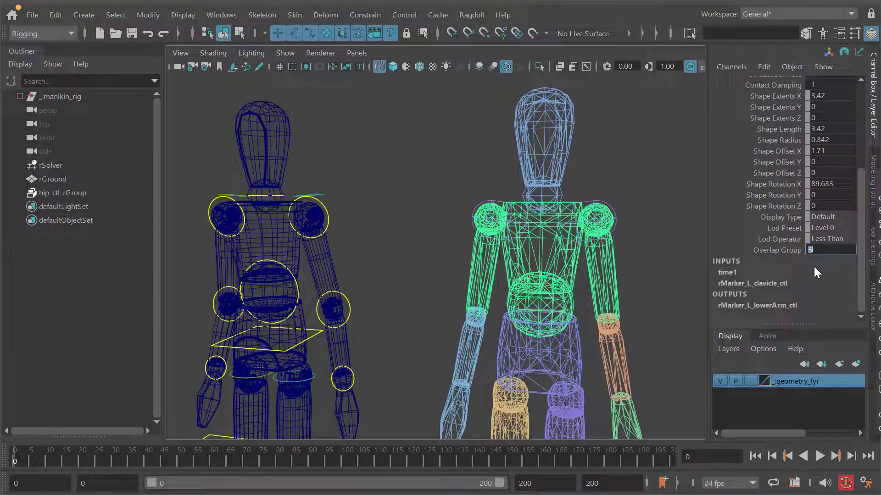
Play the simulation with the torso and upper arms in one overlap group, return to the start frame and clear the selection
alt+drag(544, 248, 573, 272)
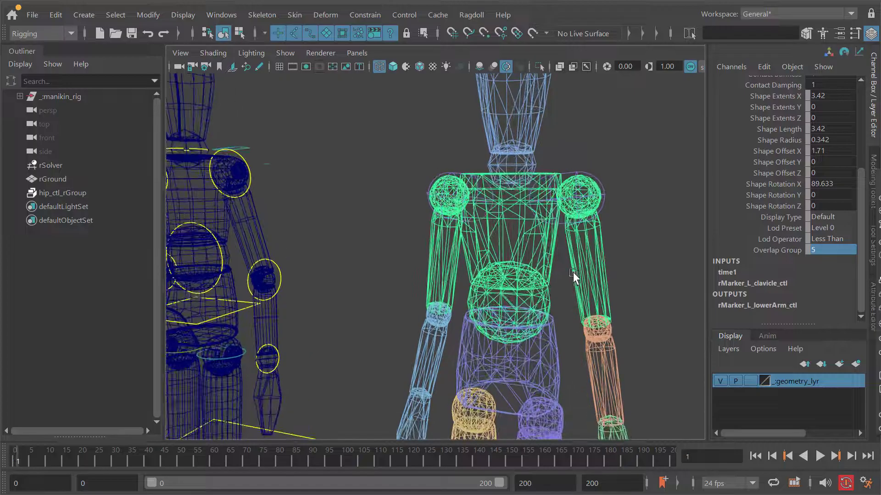
key(alt+v)
alt+right_drag(573, 272, 549, 317)
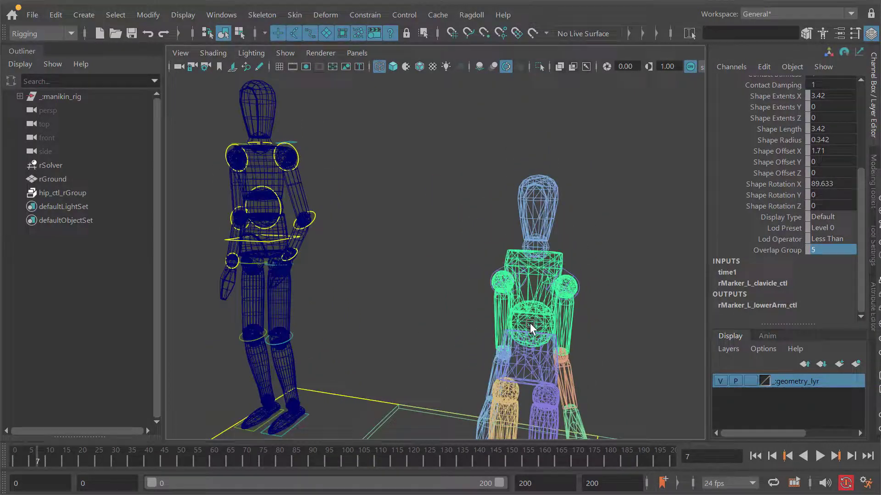
key(alt+shift+v)
key(alt+v)
key(alt+v)
alt+right_drag(540, 274, 598, 207)
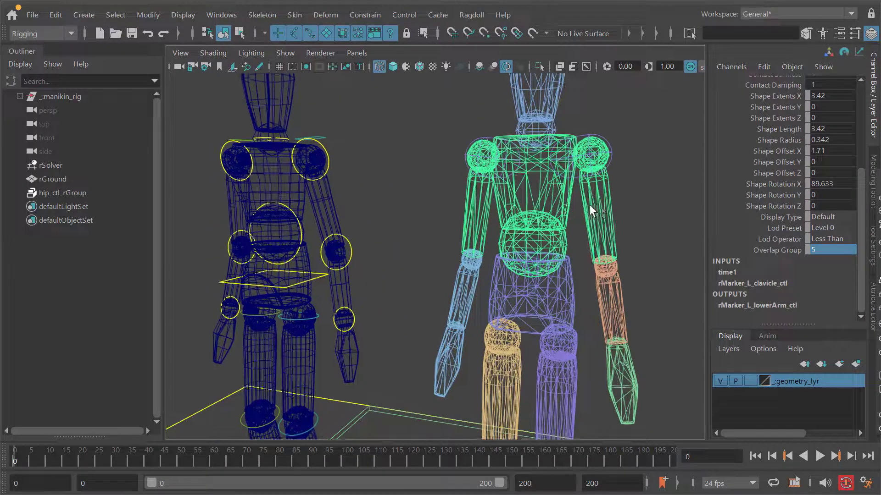
click(557, 294)
alt+drag(558, 293, 594, 216)
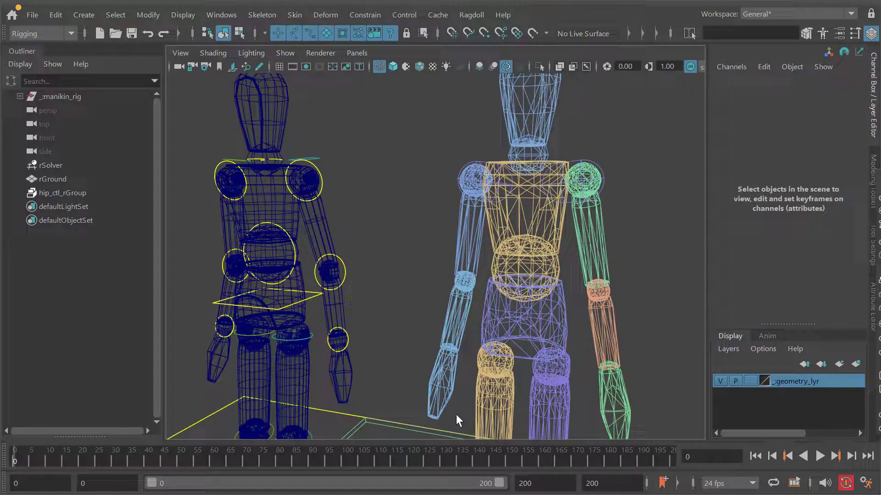
alt+right_drag(552, 141, 535, 269)
alt+middle_drag(550, 300, 556, 269)
alt+drag(557, 269, 552, 203)
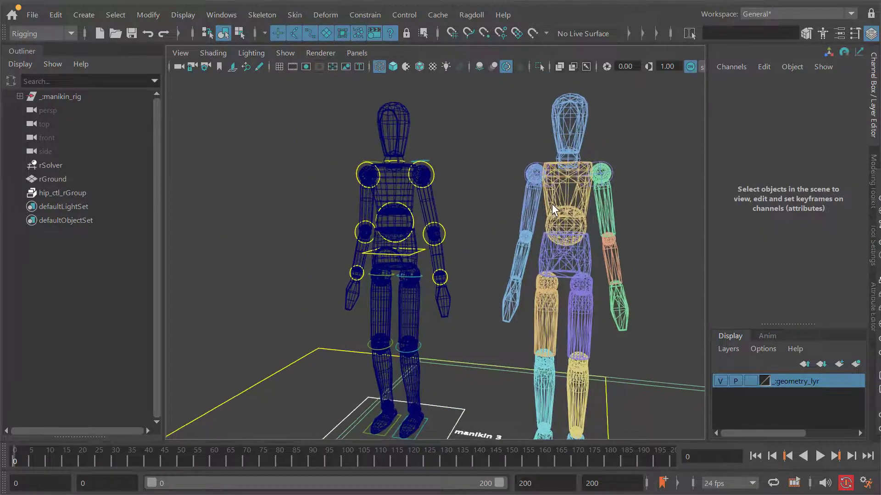
Play the simulation, switch the viewport to shaded display and return to the start frame
alt+right_drag(552, 204, 585, 198)
alt+middle_drag(571, 172, 573, 194)
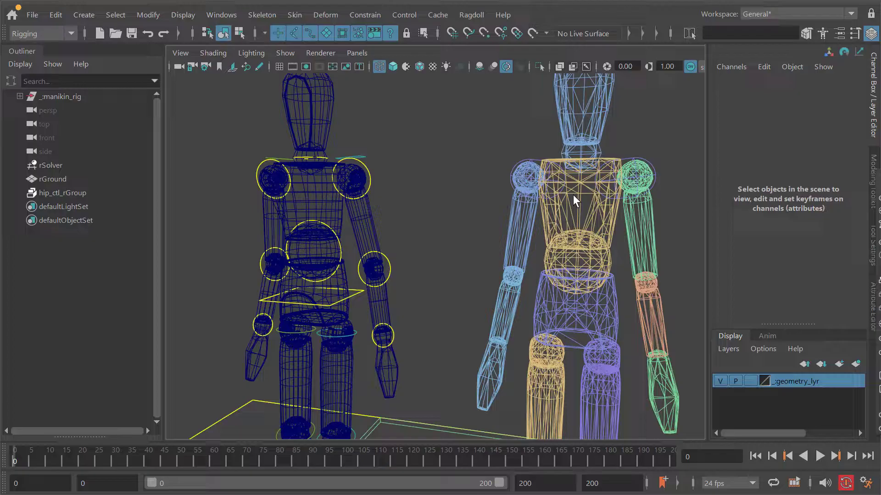
alt+drag(573, 195, 569, 199)
alt+right_drag(569, 199, 458, 248)
alt+middle_drag(459, 248, 526, 224)
key(alt+v)
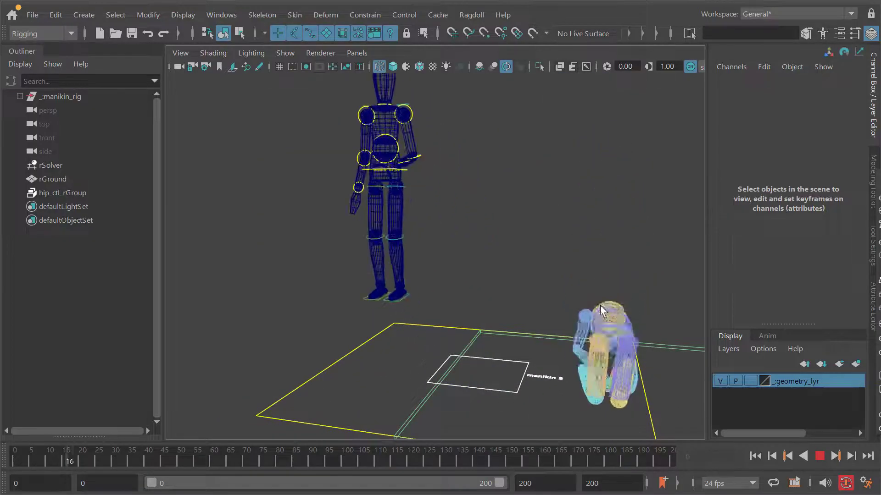
key(5)
key(alt+shift+v)
alt+drag(518, 233, 480, 244)
key(alt+shift+v)
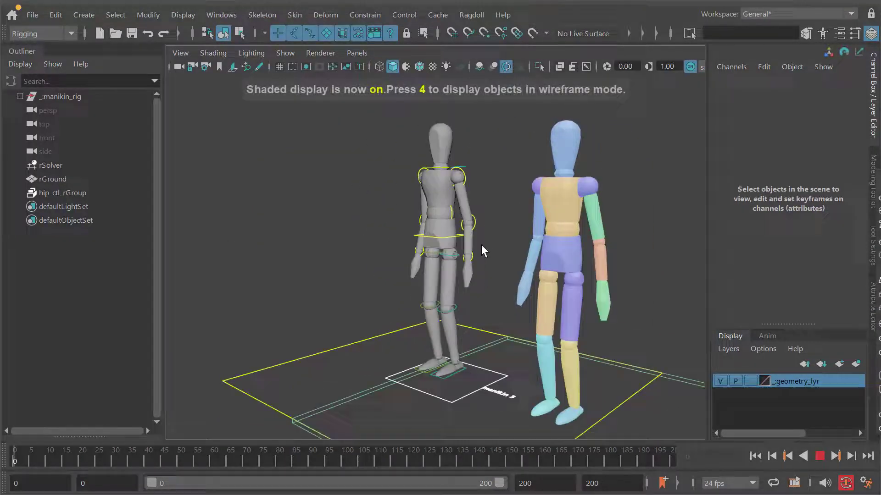
Replay the ragdoll fall several times in shaded display, returning to the start frame after each run
key(alt+v)
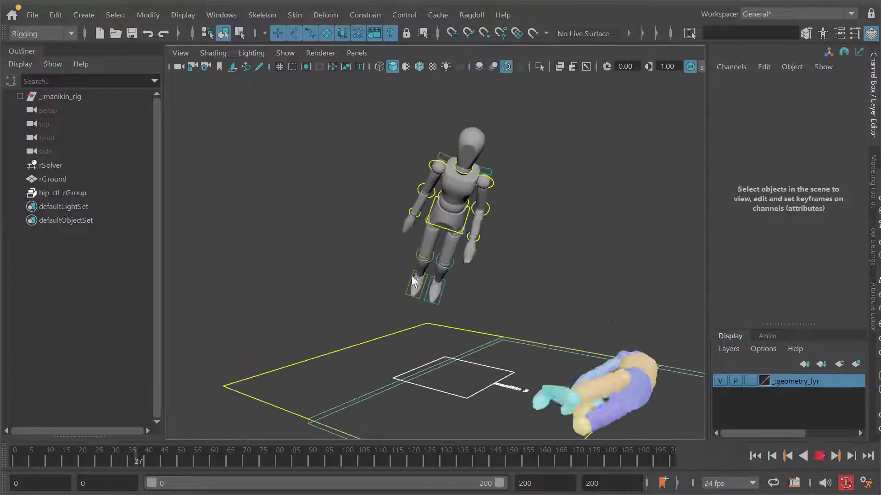
key(alt+shift+v)
key(alt+v)
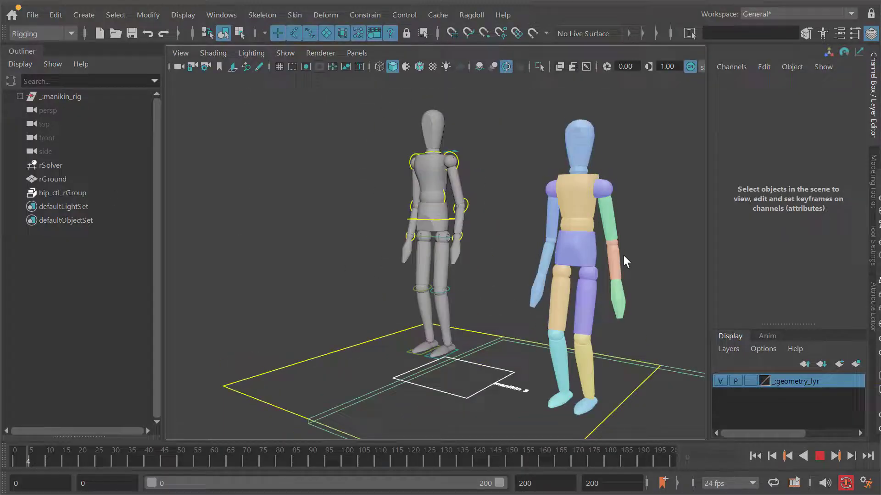
alt+drag(631, 261, 622, 274)
key(alt+v)
key(alt+shift+v)
key(alt+v)
alt+drag(527, 262, 534, 287)
key(alt+v)
key(alt+shift+v)
key(alt+v)
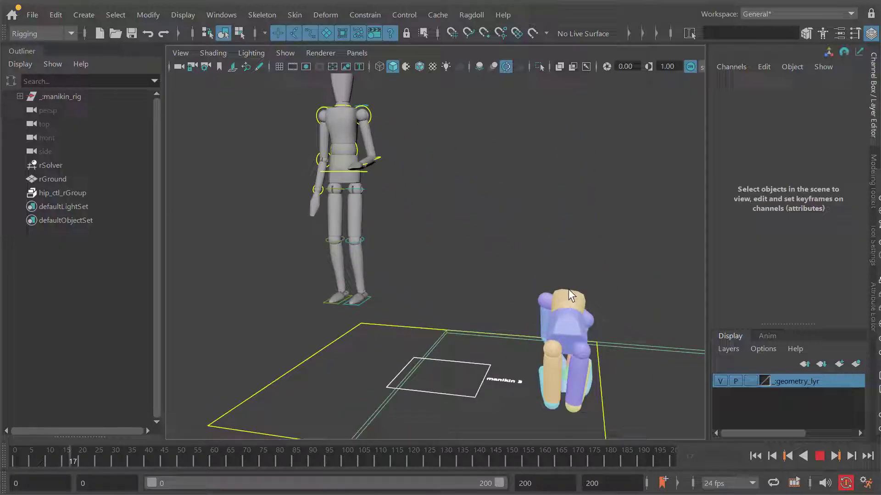
key(alt+v)
key(alt+shift+v)
Replay the fall from a closer front view to examine how the clavicle, torso and upper arm markers interact
alt+drag(538, 243, 464, 195)
key(alt+v)
key(alt+v)
key(alt+shift+v)
alt+right_drag(464, 196, 526, 222)
key(alt+v)
alt+drag(526, 222, 470, 230)
key(alt+v)
key(alt+shift+v)
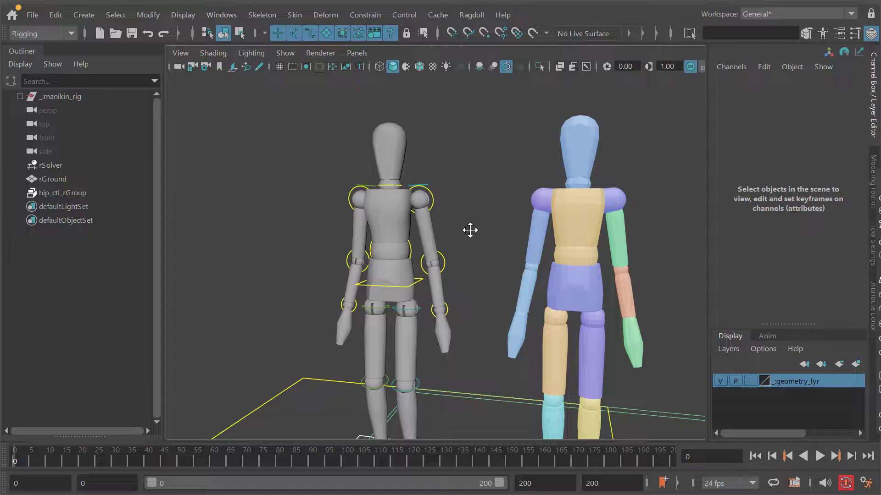
alt+right_drag(469, 230, 466, 221)
alt+middle_drag(466, 221, 462, 235)
key(alt+v)
mouse_move(511, 248)
alt+mouse_down()
mouse_move(453, 234)
mouse_move(538, 253)
mouse_move(541, 271)
mouse_move(532, 279)
mouse_move(517, 261)
alt+mouse_up()
key(alt+v)
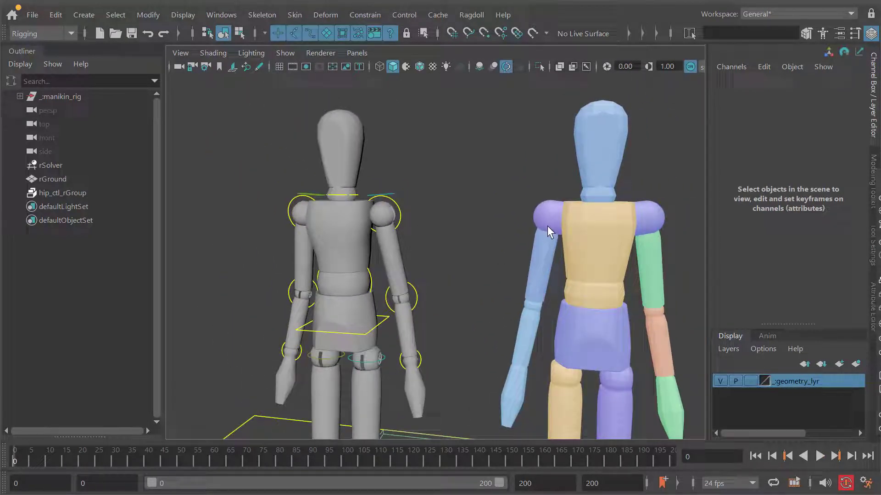
Examine the original manikin's shoulder joints from several angles and compare them with the marker shoulders
drag(547, 225, 402, 221)
alt+right_drag(402, 221, 435, 232)
alt+middle_drag(435, 232, 449, 241)
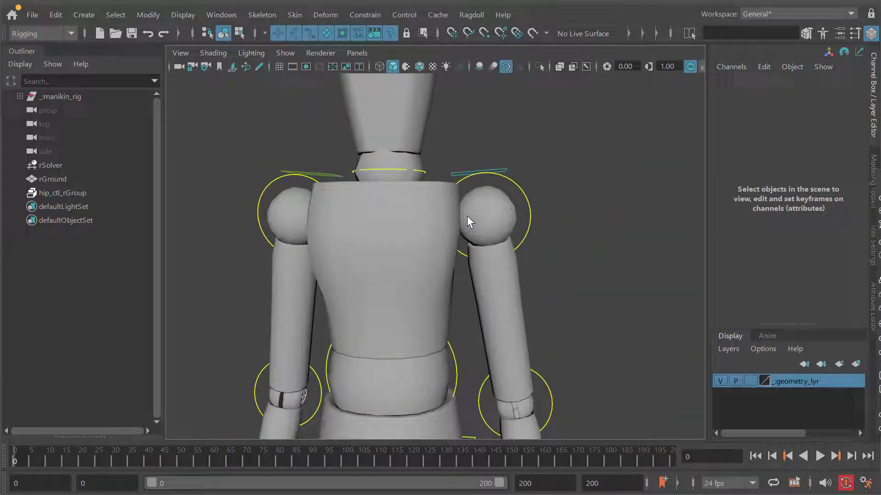
alt+drag(458, 216, 409, 238)
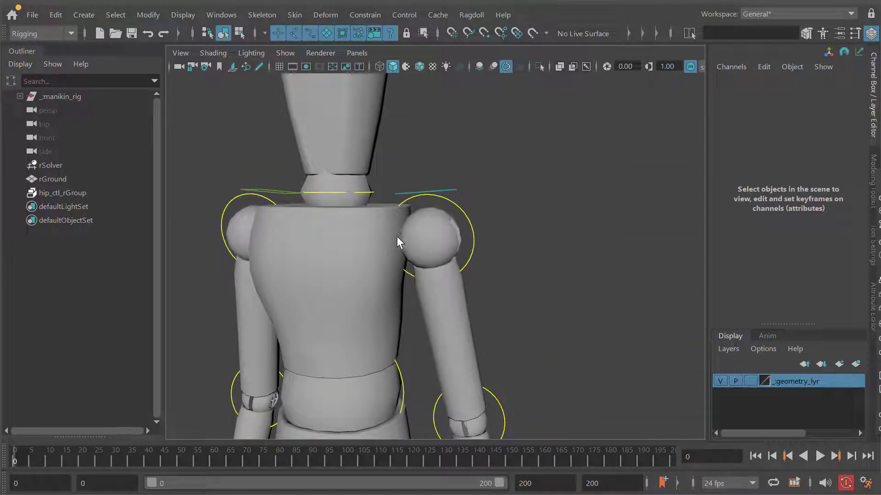
alt+drag(463, 273, 359, 207)
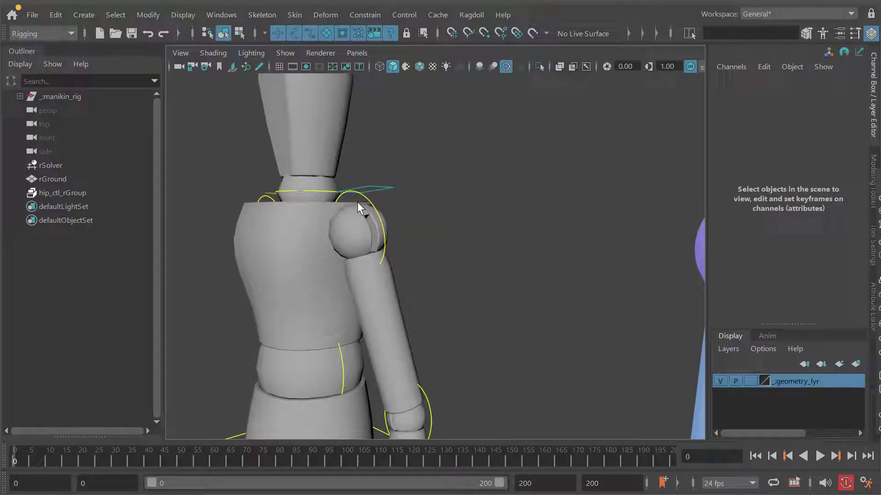
alt+drag(337, 259, 411, 264)
alt+right_drag(543, 209, 510, 209)
alt+drag(510, 208, 478, 224)
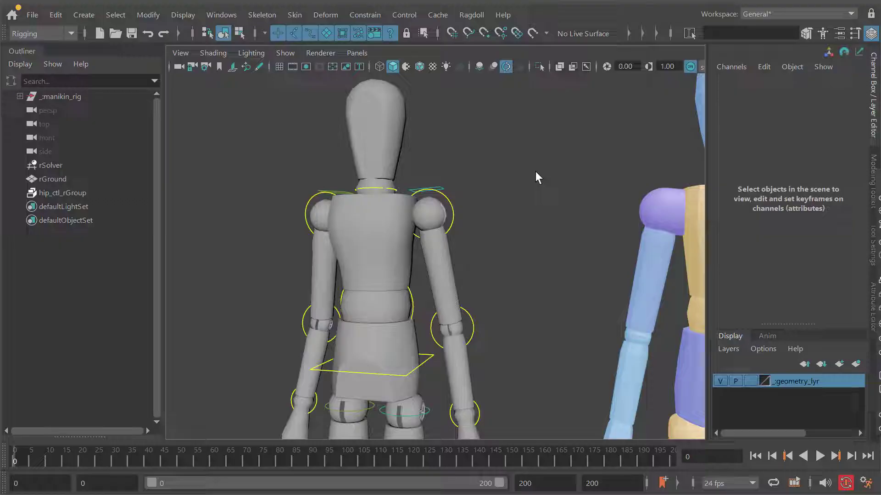
alt+middle_drag(596, 276, 505, 274)
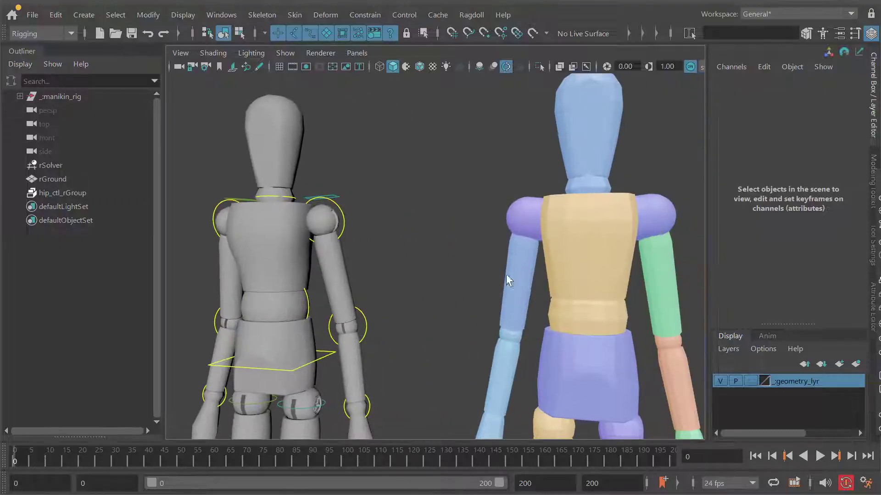
alt+right_drag(589, 285, 483, 269)
alt+middle_drag(483, 270, 490, 270)
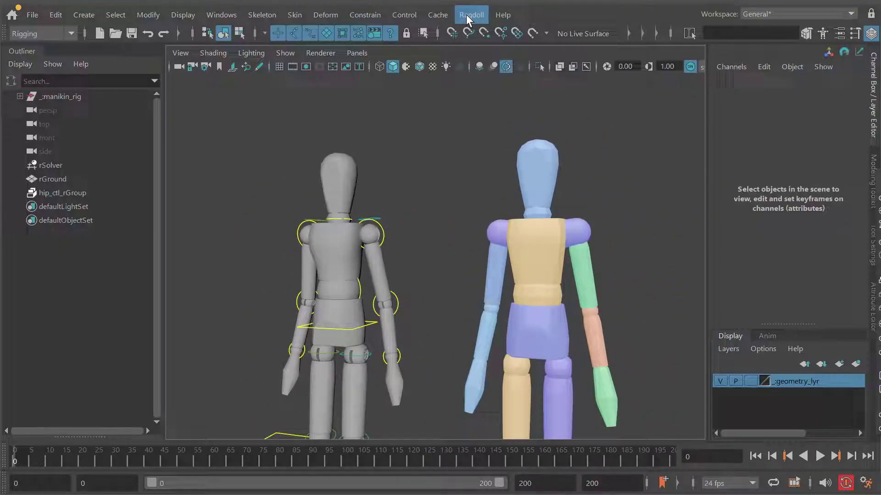
Open the Ragdoll manipulator, select the left clavicle marker, show its limit settings and enable Pose X symmetry
click(472, 15)
click(487, 41)
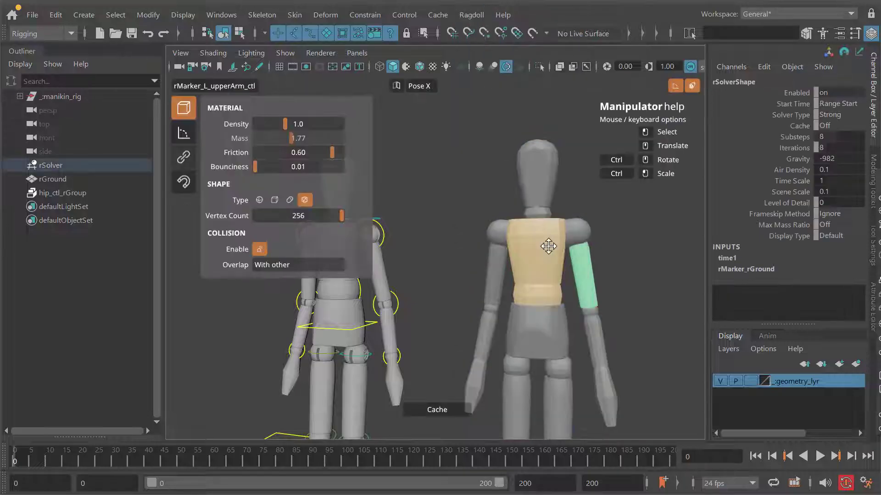
mouse_move(549, 246)
alt+mouse_down()
mouse_move(579, 234)
mouse_move(499, 240)
mouse_move(547, 243)
alt+mouse_up()
click(582, 231)
click(183, 133)
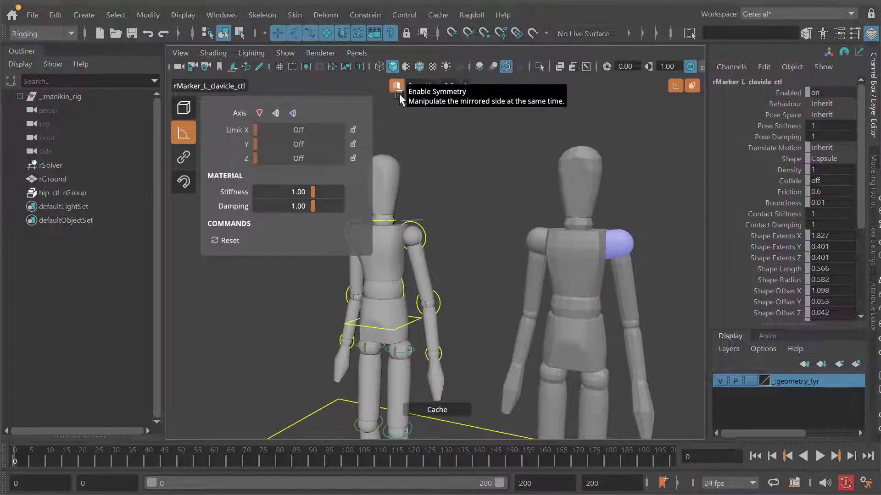
shift+click(620, 246)
mouse_move(572, 267)
alt+mouse_down()
mouse_move(544, 244)
mouse_move(564, 260)
alt+mouse_up()
alt+right_drag(564, 261, 582, 262)
alt+middle_drag(582, 261, 554, 273)
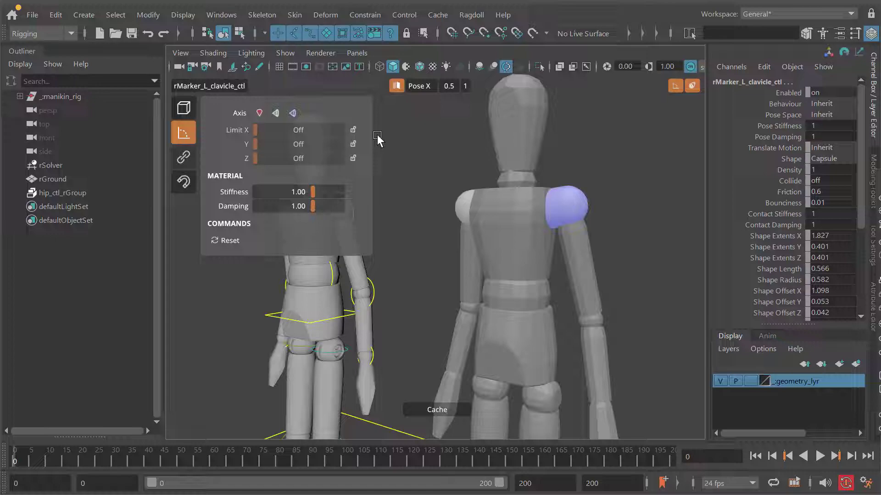
alt+drag(532, 175, 505, 198)
alt+right_drag(505, 198, 541, 225)
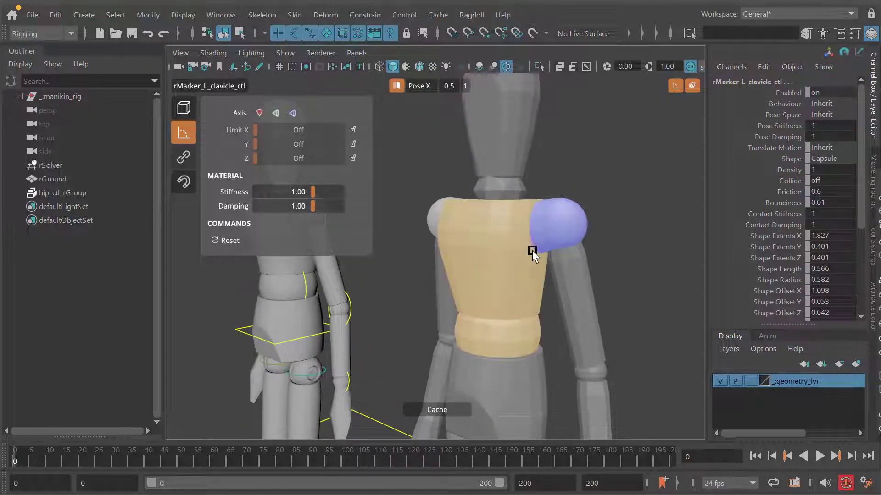
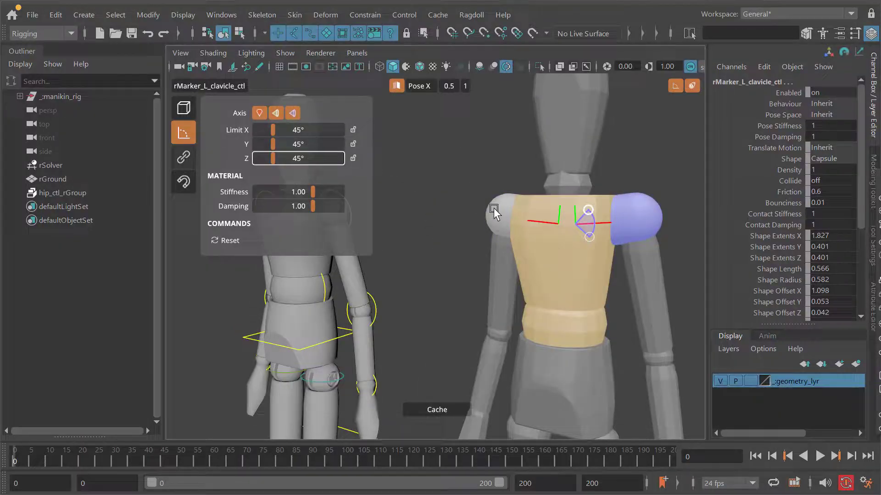
Enable limits on all three clavicle axes in wireframe display and adjust them to X 47°, Y 61° and Z 31°
key(4)
scroll(590, 243, up, 5)
scroll(592, 240, up, 2)
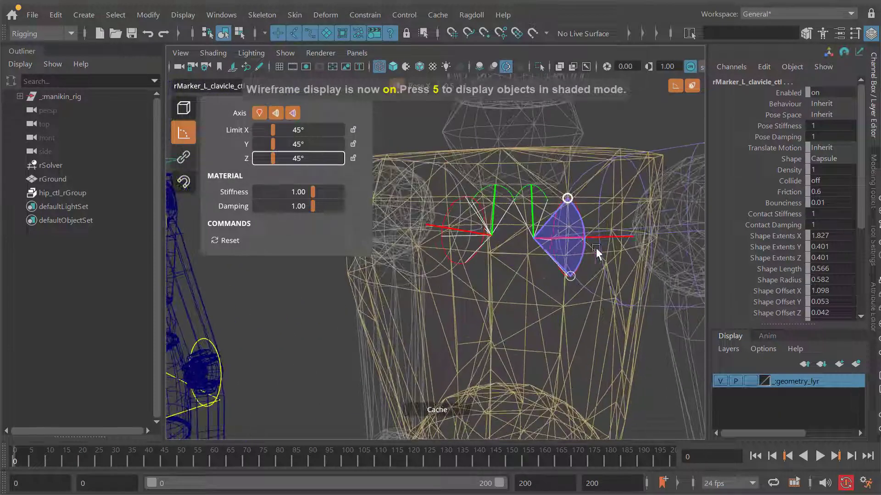
alt+drag(491, 254, 475, 220)
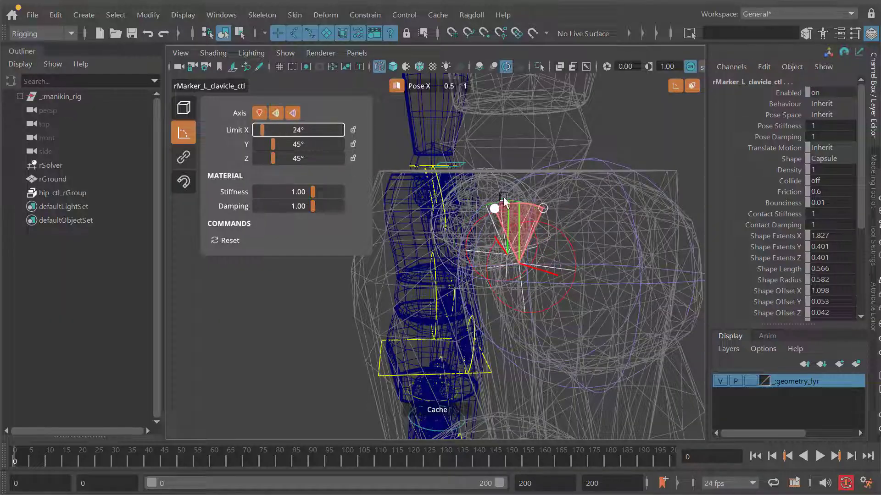
alt+drag(485, 233, 458, 199)
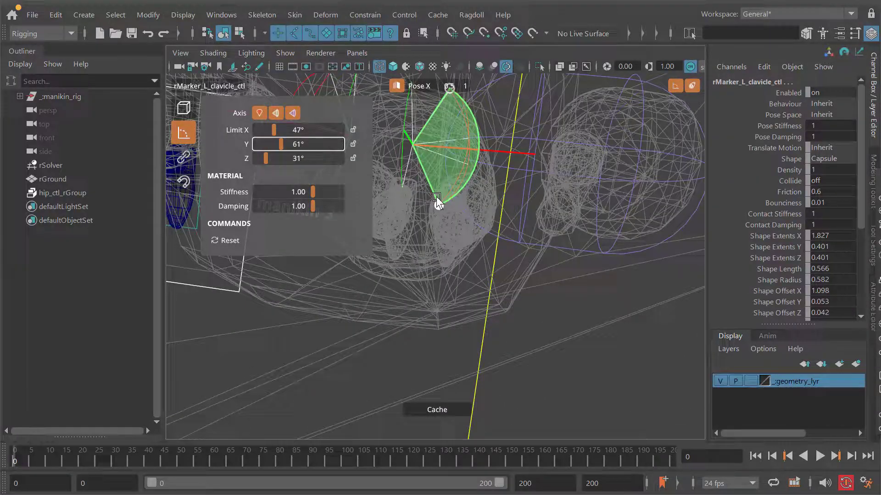
Lock the Y and Z limits of both clavicle markers and turn their X limit off
alt+drag(452, 197, 503, 242)
click(353, 144)
click(353, 158)
alt+right_drag(503, 242, 507, 246)
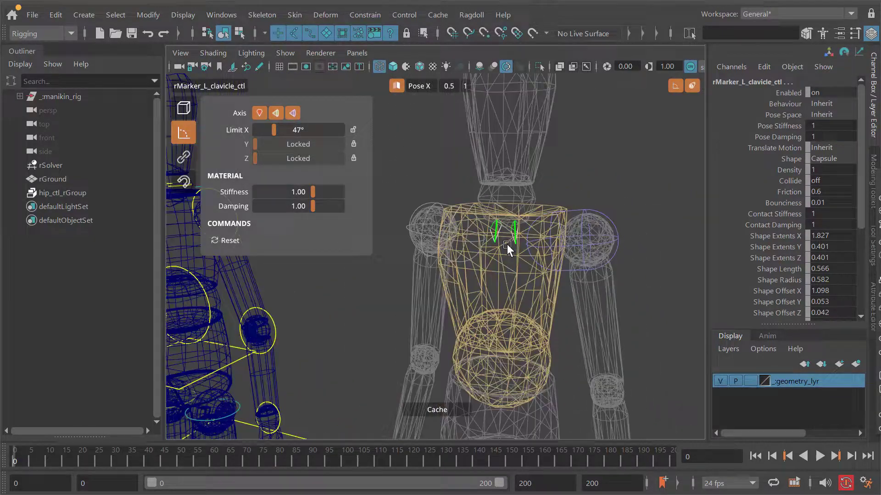
alt+middle_drag(507, 246, 544, 218)
alt+right_drag(545, 218, 506, 197)
alt+drag(506, 197, 573, 187)
alt+right_drag(573, 188, 637, 183)
alt+middle_drag(637, 183, 538, 254)
alt+drag(537, 254, 523, 245)
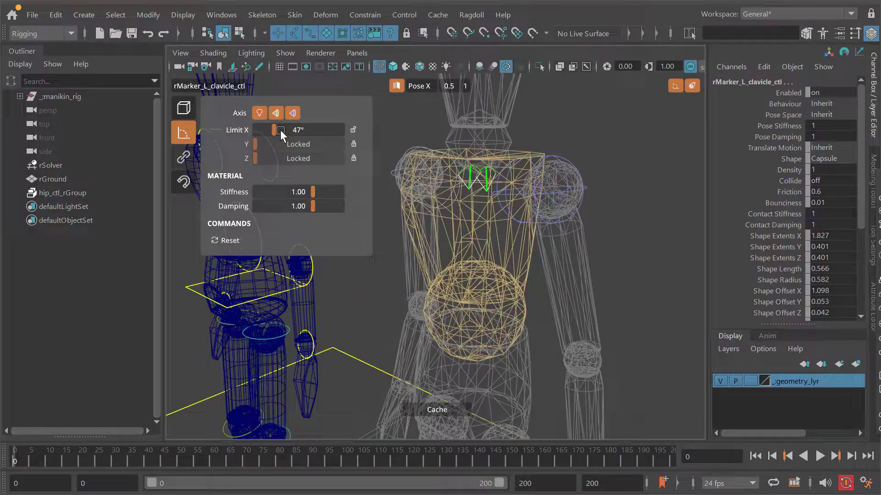
drag(275, 131, 322, 130)
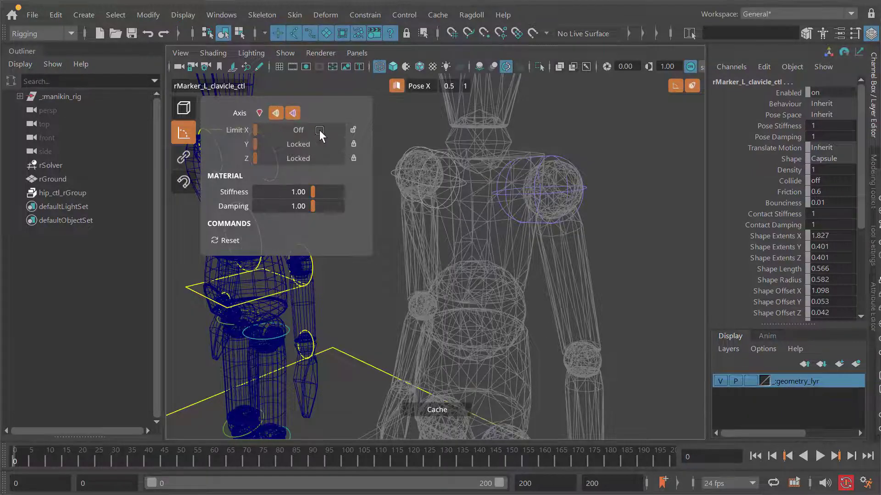
Play the simulation with the new clavicle limits in shaded display and return to the start frame
alt+drag(463, 218, 501, 225)
alt+right_drag(501, 225, 474, 274)
alt+drag(563, 161, 474, 93)
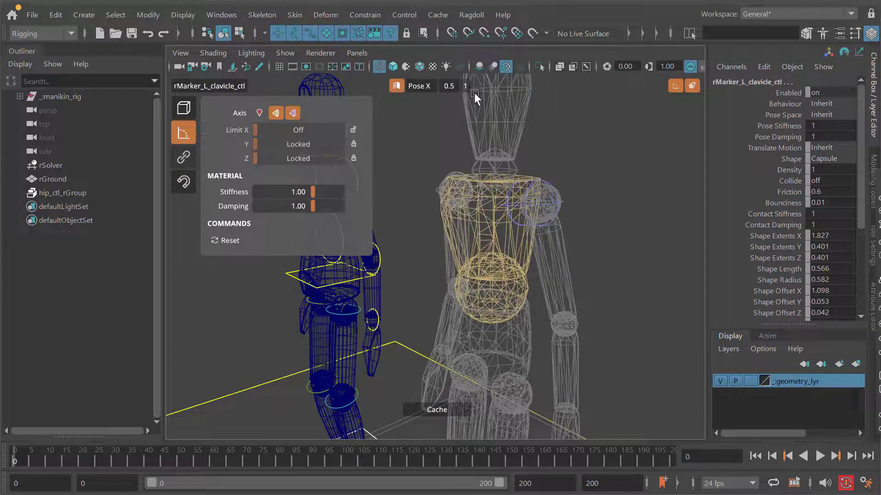
alt+drag(518, 214, 408, 197)
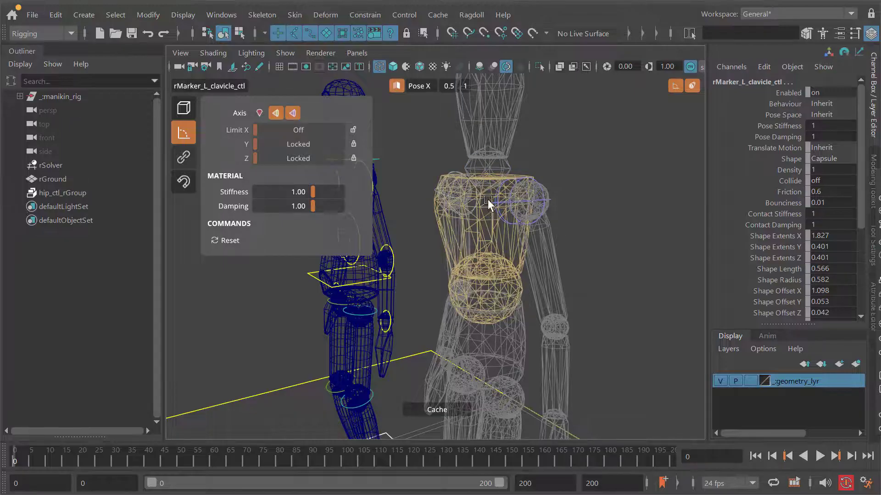
alt+right_drag(488, 199, 495, 210)
alt+drag(495, 209, 620, 222)
alt+drag(545, 230, 522, 202)
mouse_move(316, 157)
alt+mouse_down()
mouse_move(476, 230)
mouse_move(516, 302)
mouse_move(484, 250)
mouse_move(486, 279)
mouse_move(599, 300)
alt+mouse_up()
key(alt+v)
key(alt+v)
key(5)
key(alt+shift+v)
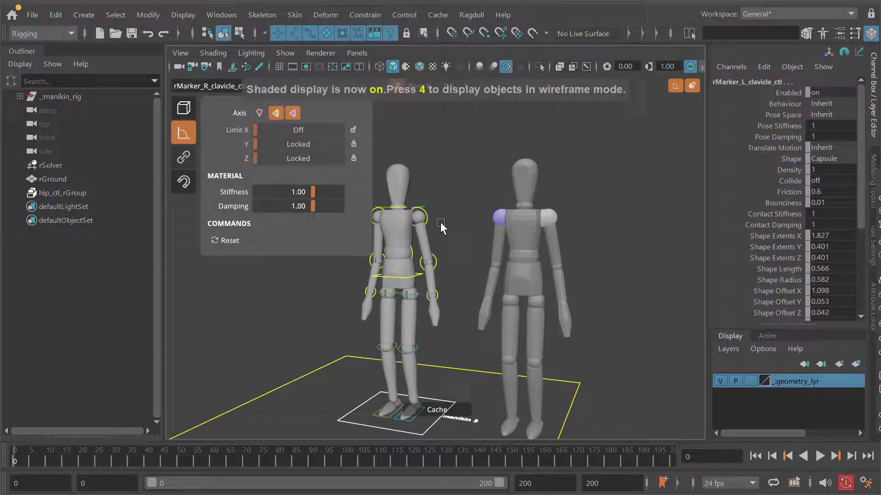
key(alt+v)
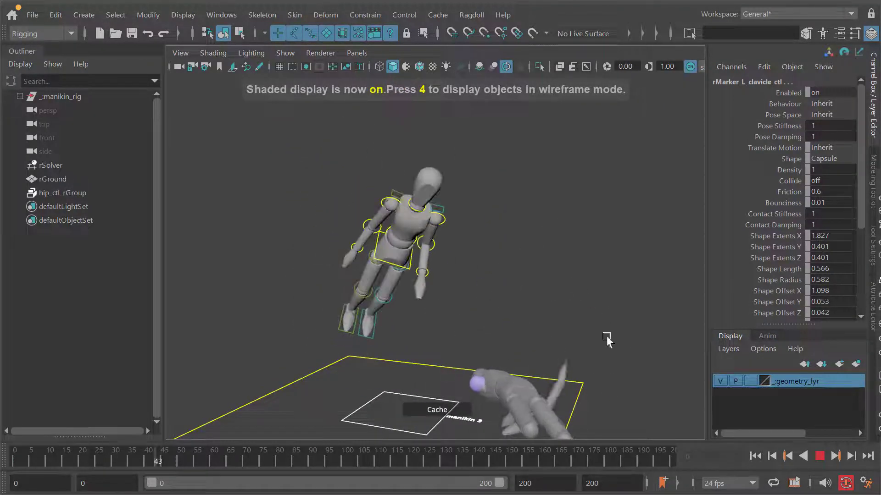
key(alt+v)
key(alt+shift+v)
Replay the fall from a new angle and leave the manipulator to show all the coloured markers
key(alt+v)
alt+drag(203, 212, 515, 265)
key(shift+alt+v)
key(alt+v)
key(alt+v)
key(alt+v)
key(q)
Replay the simulation from a side view to check how the legs and hips fold
key(alt+shift+v)
key(alt+v)
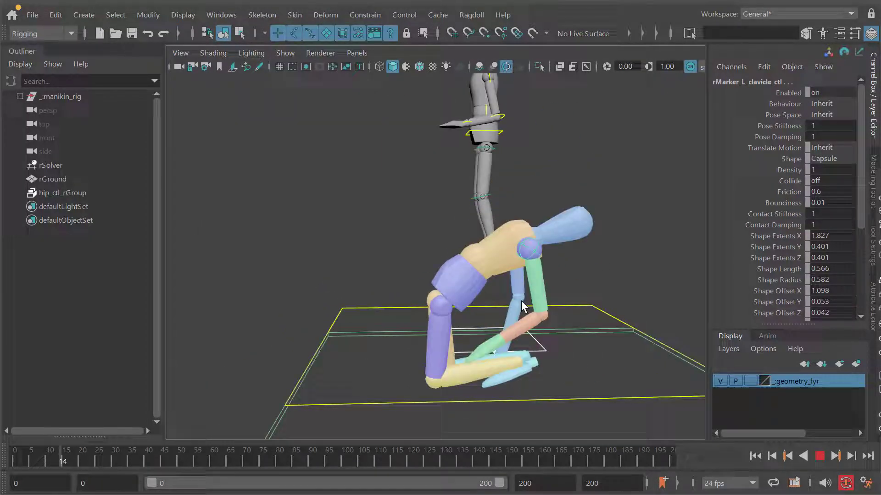
key(alt+v)
alt+drag(520, 303, 505, 269)
key(alt+shift+v)
key(alt+v)
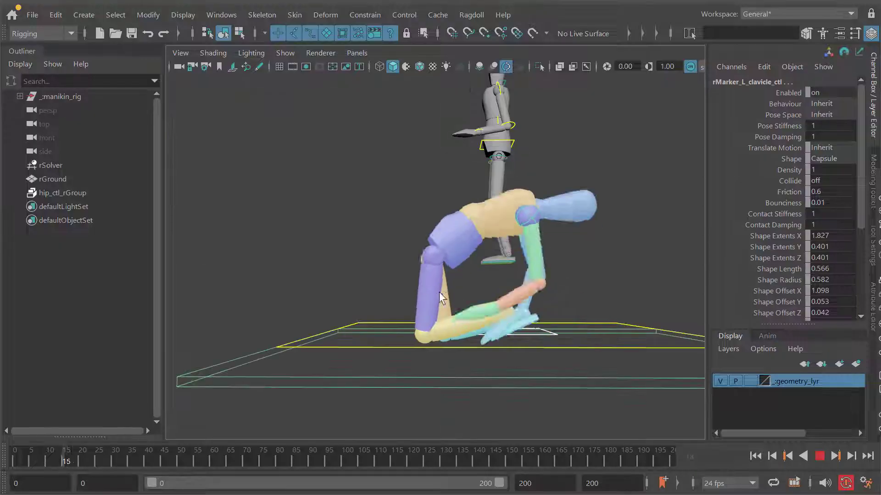
key(alt+shift+v)
key(alt+v)
Select the left thigh marker with the manipulator and enable a 45° Z limit symmetrically on both thighs
alt+drag(244, 171, 339, 189)
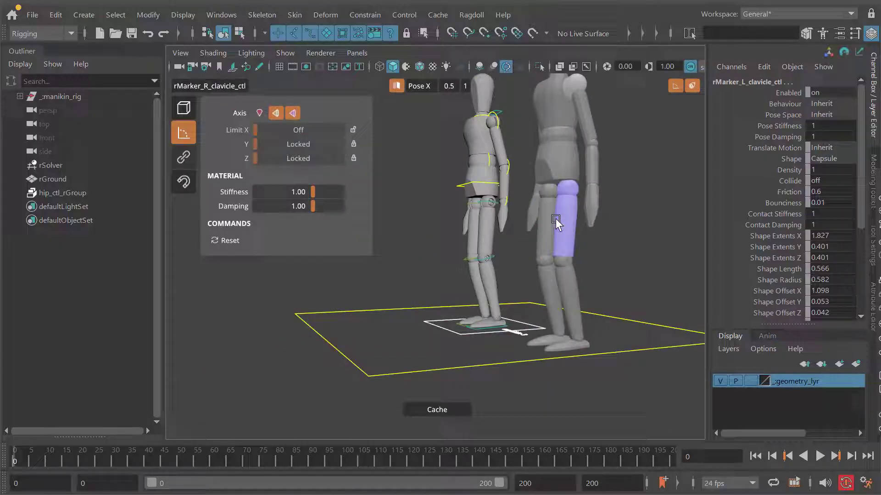
click(556, 219)
alt+drag(555, 220, 579, 226)
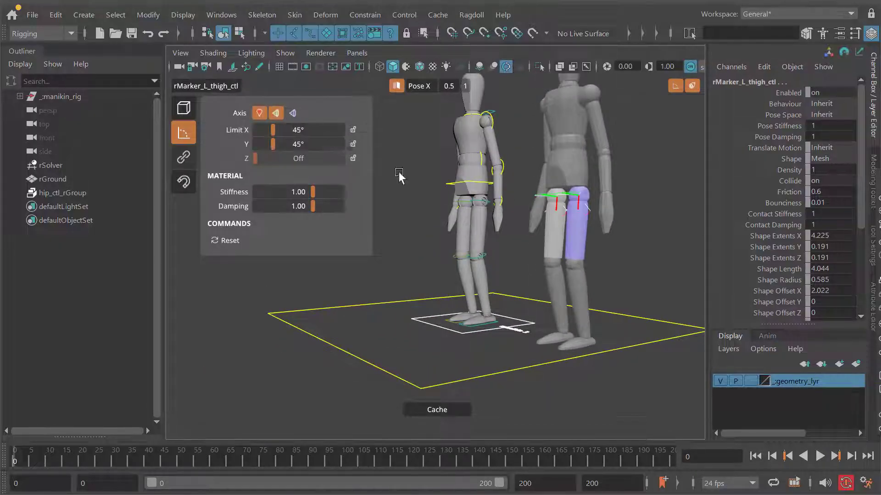
click(290, 113)
alt+drag(526, 259, 535, 235)
alt+right_drag(535, 234, 584, 258)
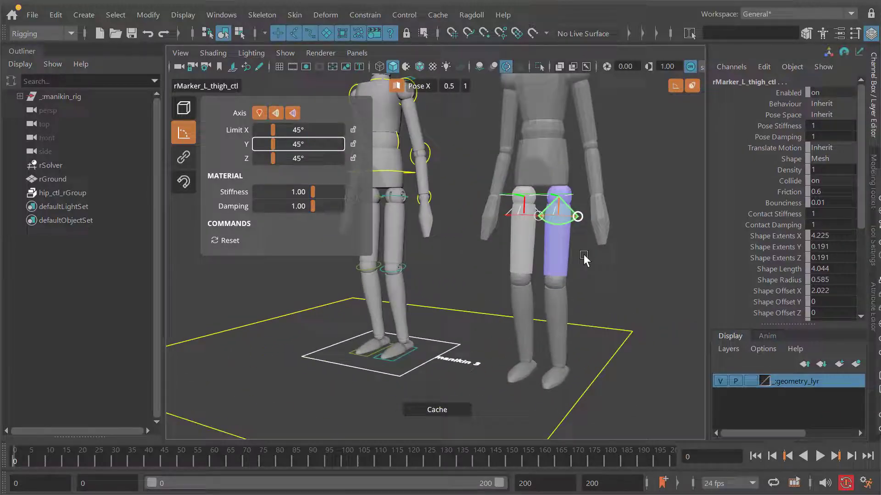
Play the simulation from the side to test the thigh limits and return to the start frame
key(alt+v)
alt+drag(610, 301, 472, 283)
key(alt+shift+v)
key(alt+v)
key(alt+v)
key(alt+v)
key(alt+shift+v)
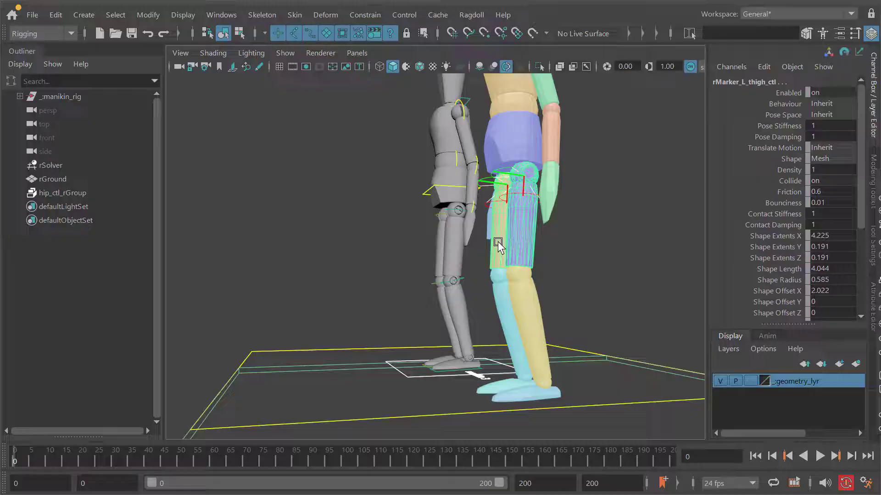
Select the left knee marker with the manipulator and enable X, Y and Z limits symmetrically on both knees
alt+drag(497, 246, 494, 224)
key(alt+v)
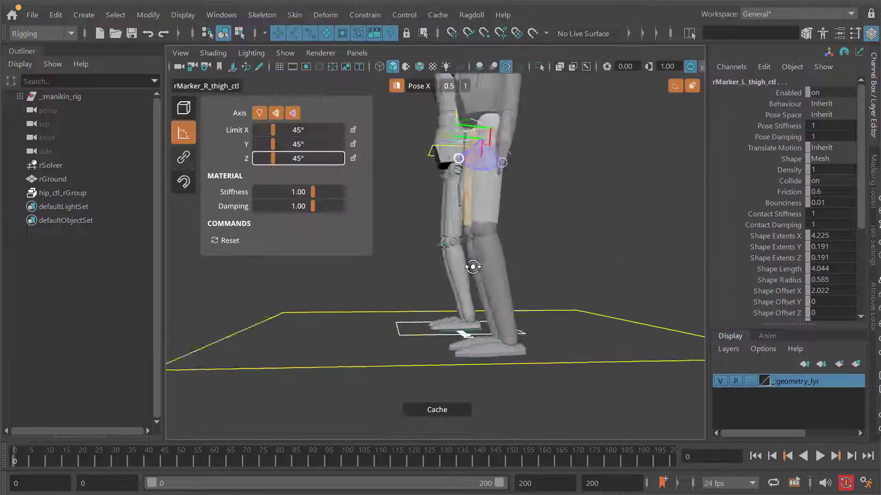
click(485, 245)
scroll(485, 244, up, 3)
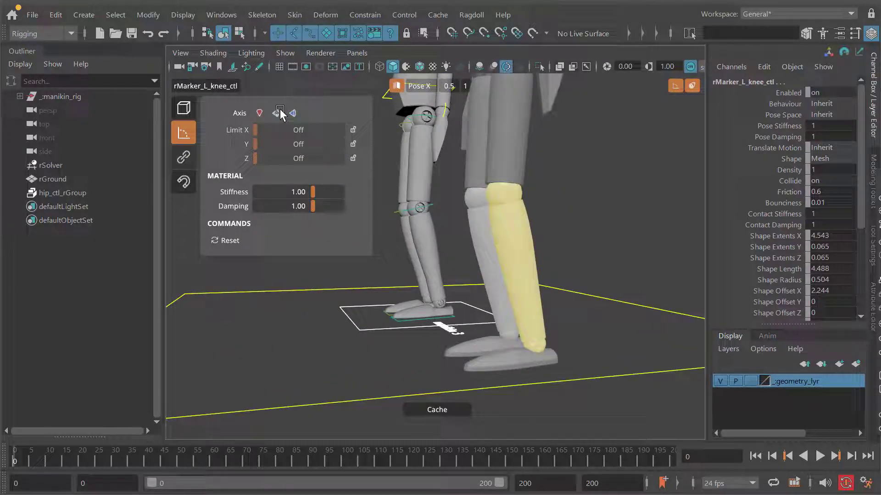
alt+drag(510, 225, 601, 232)
alt+middle_drag(532, 199, 480, 228)
scroll(544, 245, up, 3)
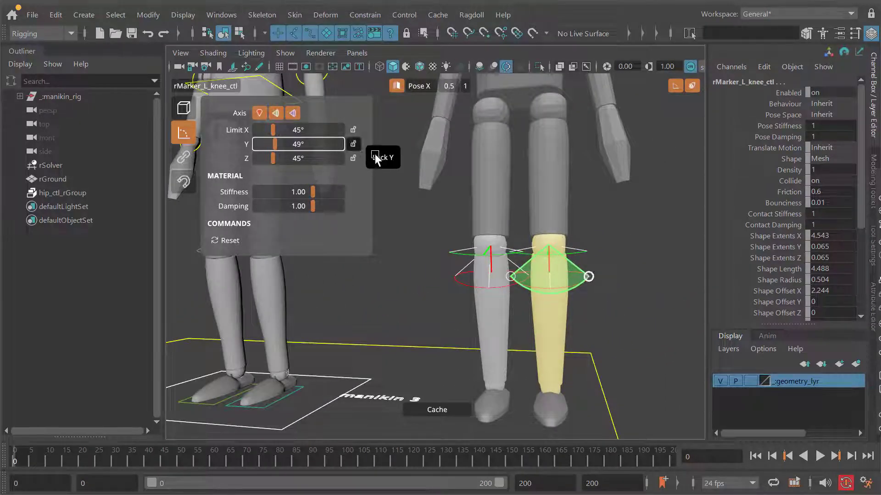
Lock the X and Y axes of both knees and widen their Z limit backwards to about 63°
mouse_move(588, 247)
alt+mouse_down()
mouse_move(595, 278)
mouse_move(545, 255)
alt+mouse_up()
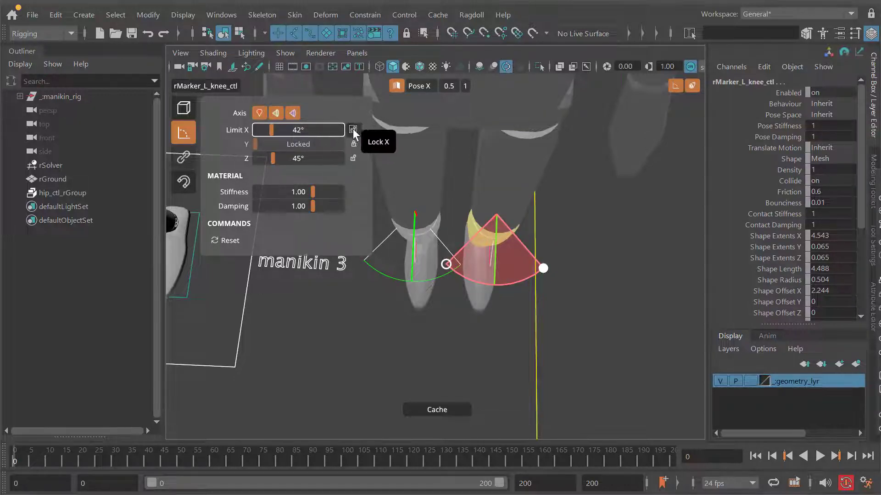
alt+drag(555, 277, 473, 215)
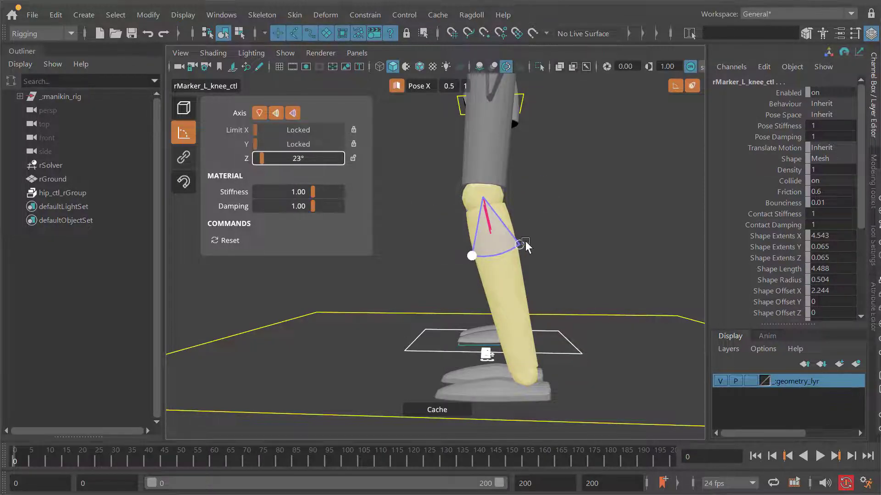
drag(521, 246, 524, 245)
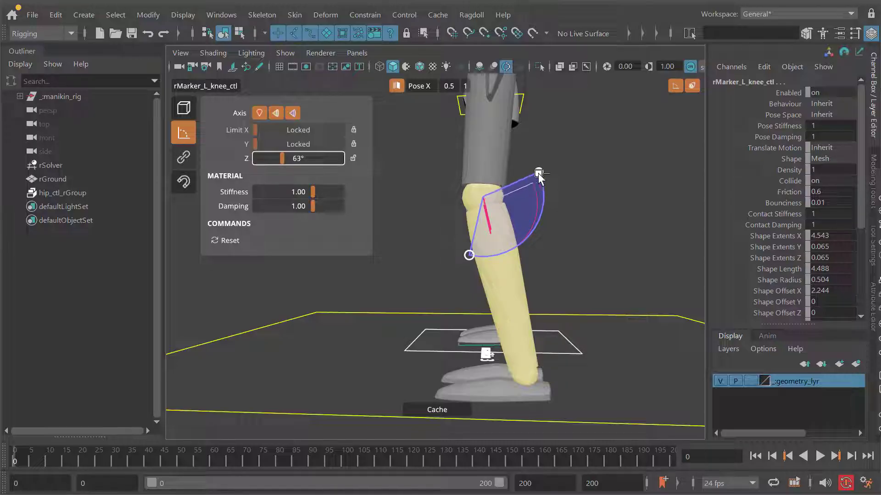
Play the simulation from a raised angle to test the knee limits and return to the start frame
alt+drag(539, 176, 451, 211)
alt+right_drag(452, 212, 418, 199)
key(alt+v)
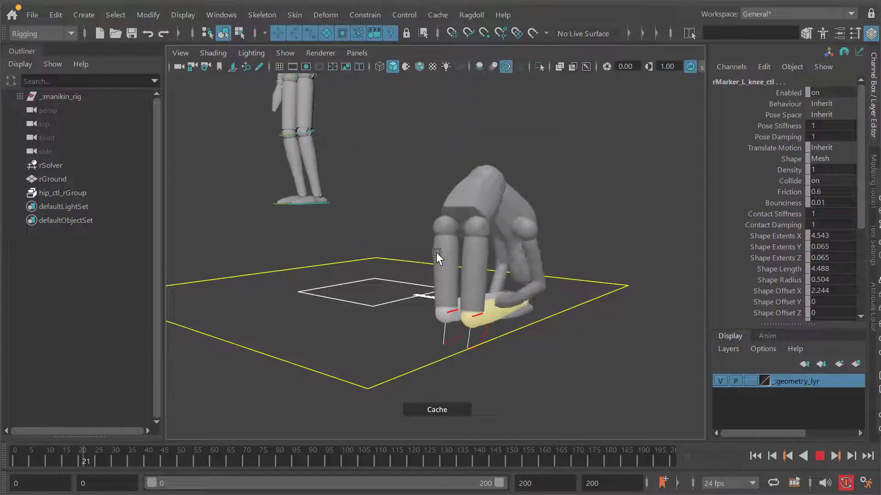
key(alt+v)
key(alt+shift+v)
Widen the Z limit on both knees to 70° and play the simulation from the side
alt+drag(570, 268, 404, 220)
alt+right_drag(403, 220, 514, 213)
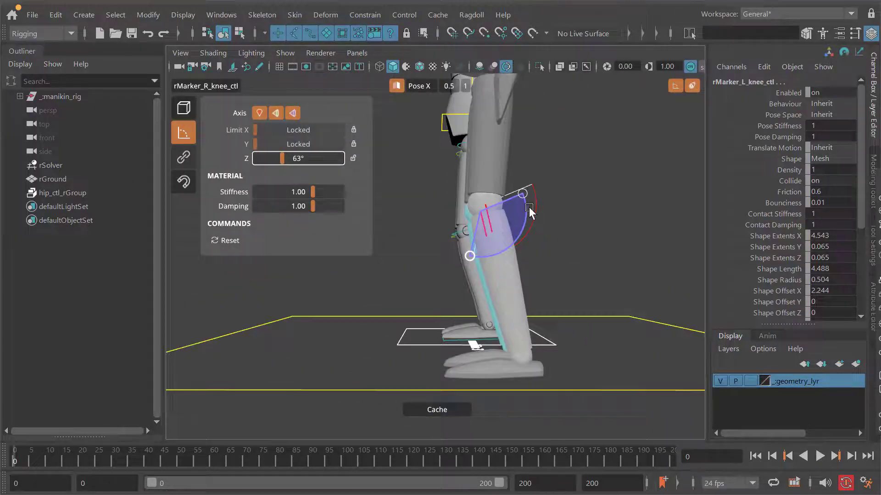
key(alt+v)
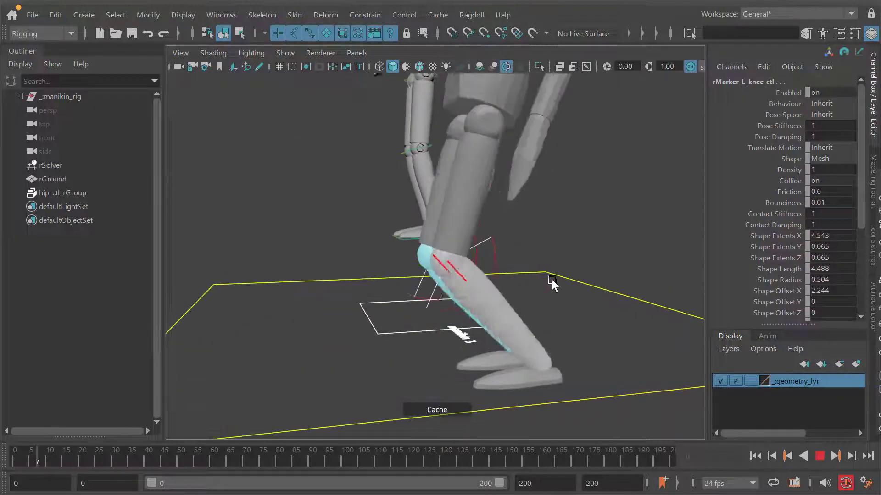
key(alt+shift+v)
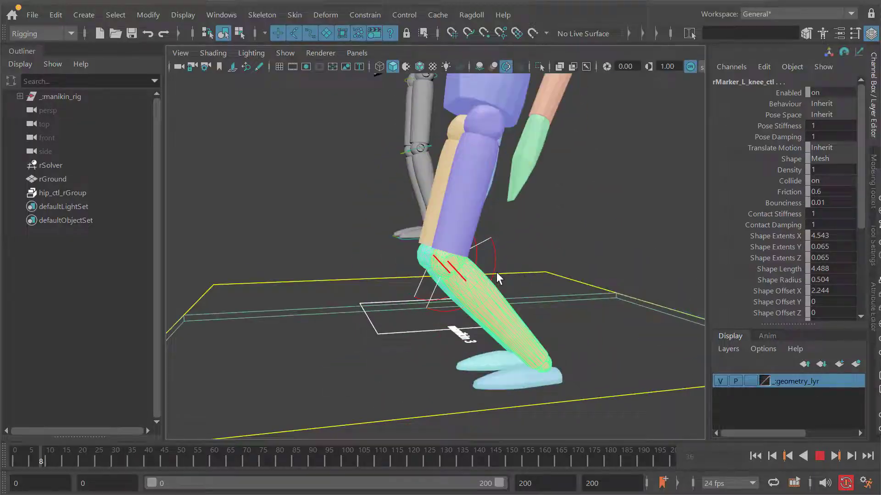
key(alt+v)
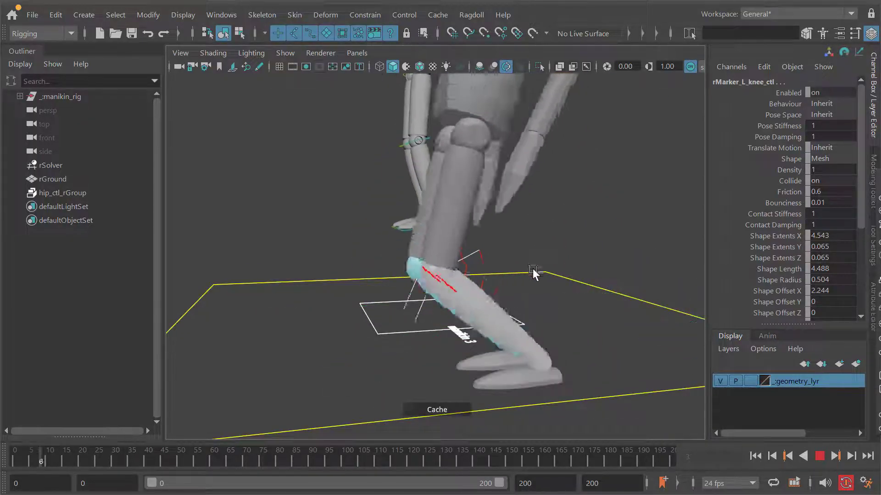
key(alt+v)
Replay the fall from a slightly turned angle to check how the knees bend and return to the start frame
alt+drag(578, 253, 538, 260)
key(alt+v)
key(alt+v)
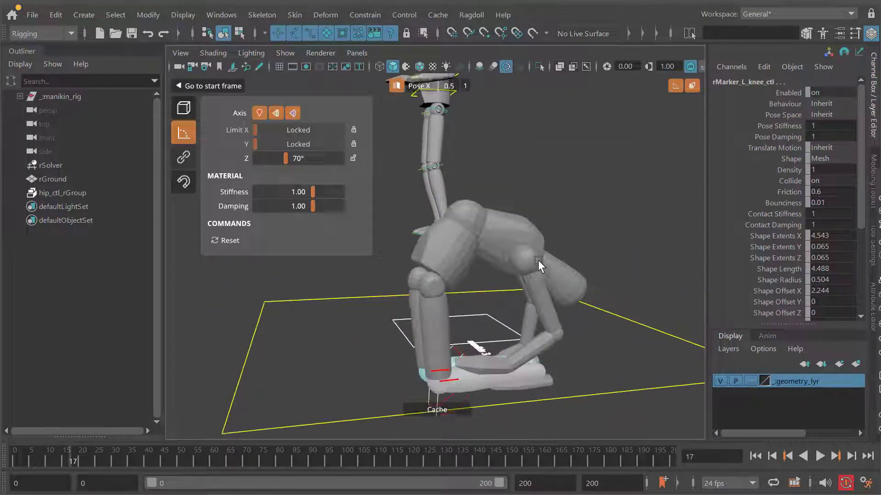
key(alt+v)
key(alt+shift+v)
key(alt+v)
key(alt+shift+v)
Enable 45° X, Y and Z limits on the torso marker, then play the simulation and return to the start frame
alt+middle_drag(473, 222, 467, 266)
click(498, 164)
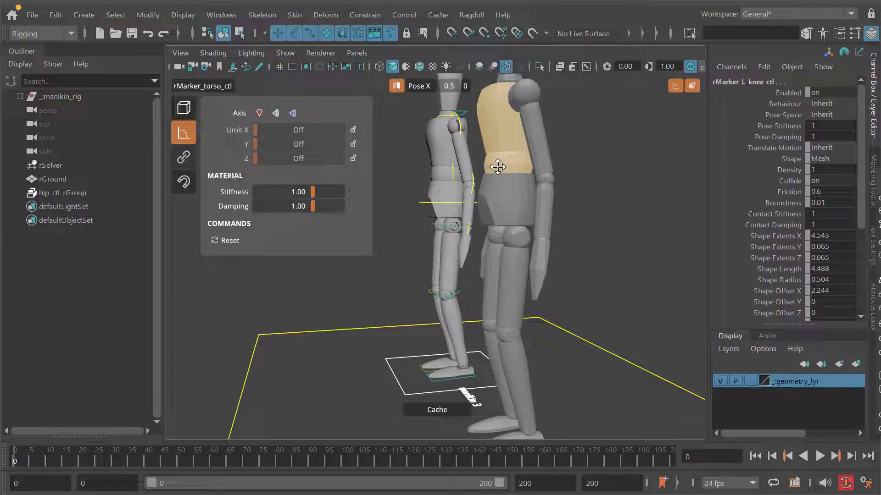
alt+drag(497, 167, 495, 179)
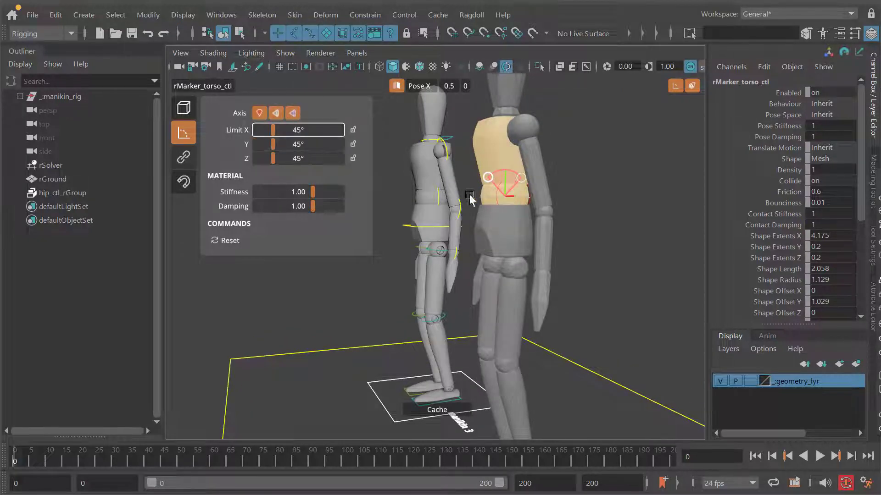
key(alt+v)
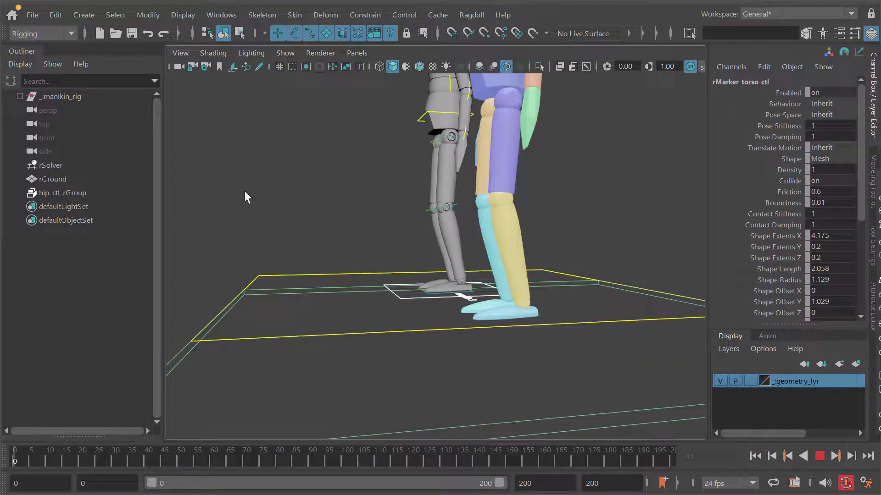
key(alt+v)
key(alt+shift+v)
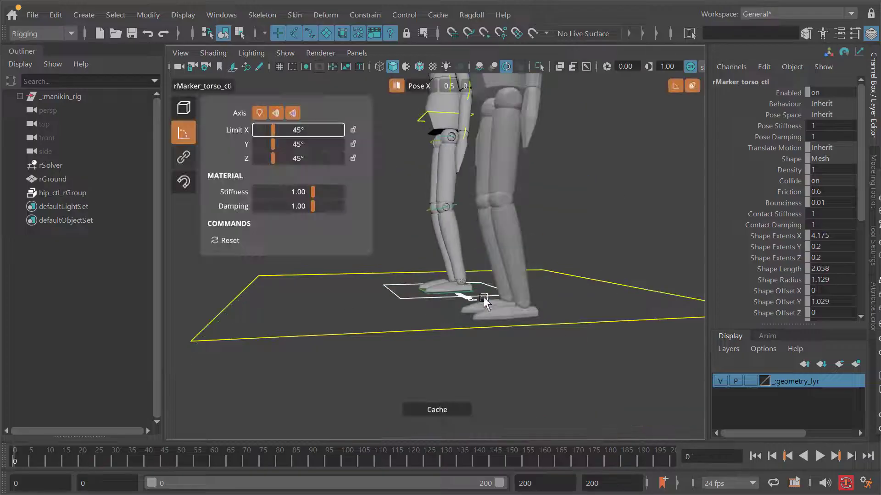
Select the left foot marker and enable 45° X, Y and Z limits symmetrically on both feet
scroll(511, 315, up, 4)
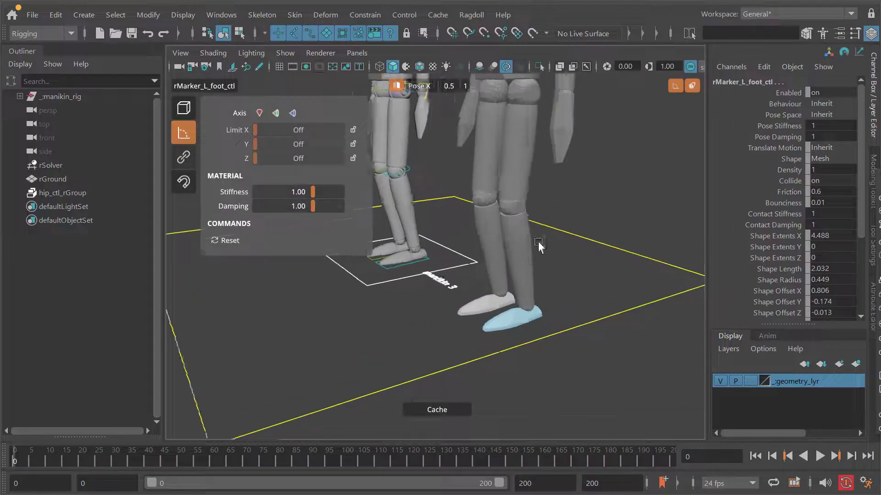
click(265, 113)
click(276, 113)
click(289, 113)
Play the simulation from two angles to test the foot limits and return to the start frame
alt+drag(490, 248, 668, 294)
key(alt+v)
key(alt+v)
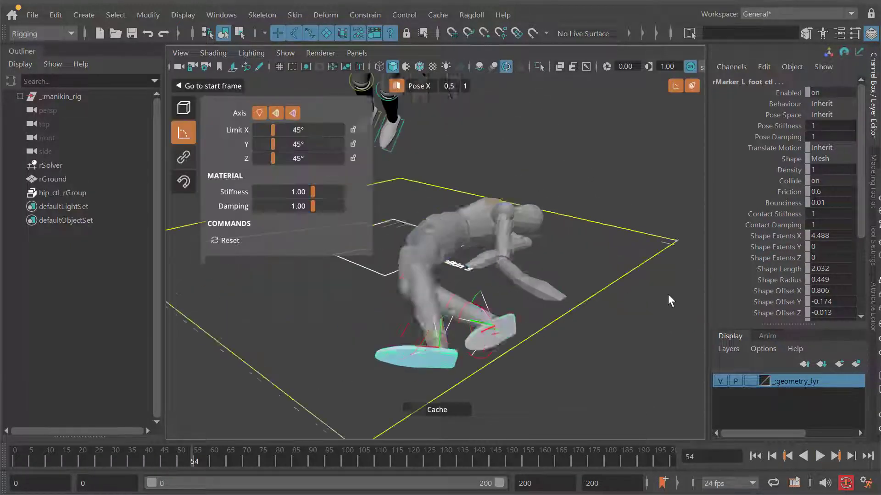
key(alt+shift+v)
alt+drag(515, 177, 570, 275)
key(alt+v)
key(alt+v)
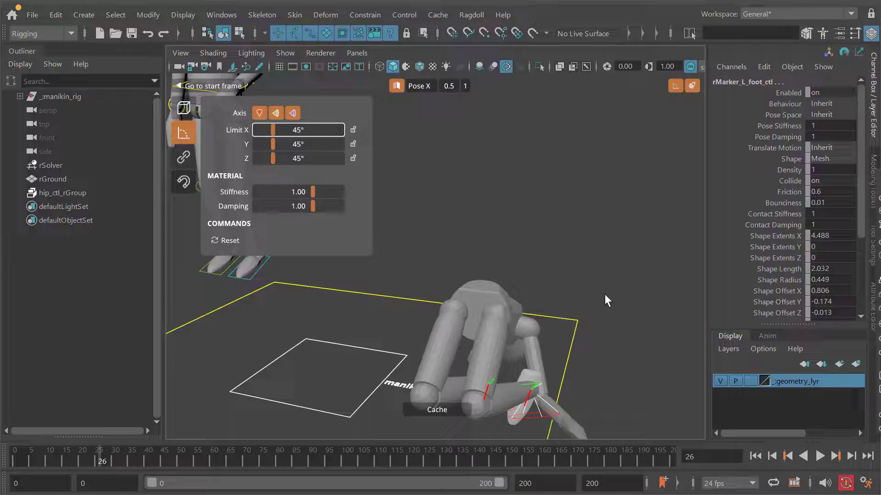
key(alt+shift+v)
Select the left lower arm marker and enable 45° X, Y and Z limits symmetrically on both lower arms
alt+drag(604, 301, 508, 198)
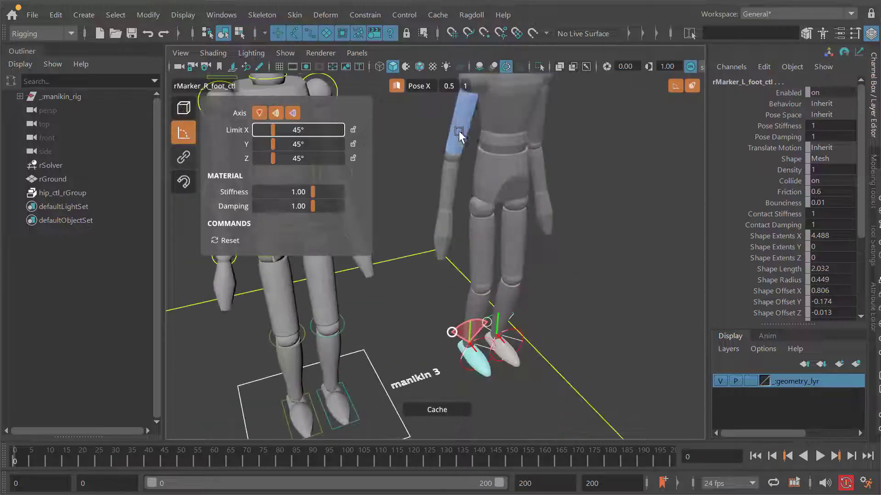
click(459, 133)
alt+middle_drag(477, 153, 475, 233)
mouse_move(476, 233)
alt+mouse_down()
mouse_move(521, 225)
mouse_move(502, 165)
alt+mouse_up()
scroll(521, 225, up, 3)
click(534, 255)
alt+drag(534, 255, 441, 226)
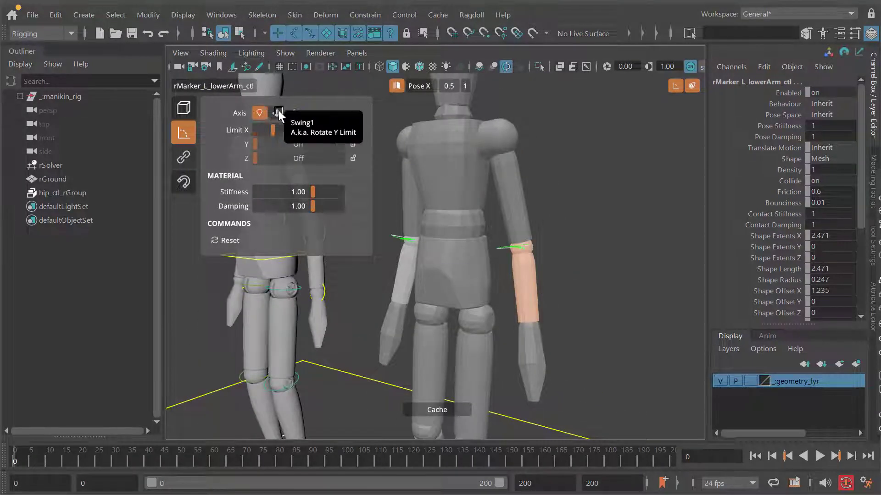
alt+drag(514, 204, 487, 212)
alt+right_drag(487, 212, 527, 246)
alt+drag(527, 246, 491, 220)
alt+middle_drag(452, 184, 492, 148)
alt+right_drag(492, 147, 501, 149)
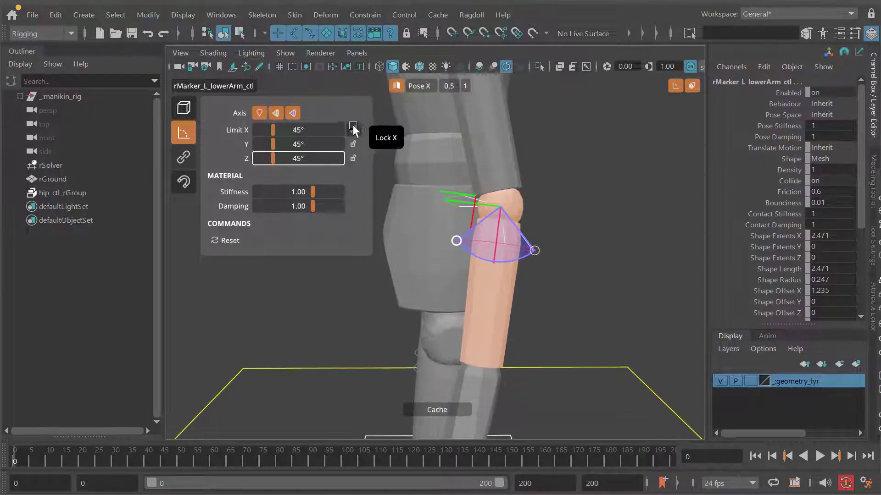
Lock the X and Y axes of both lower arms, extend their Z limit forwards, and leave the manipulator
alt+drag(513, 249, 493, 239)
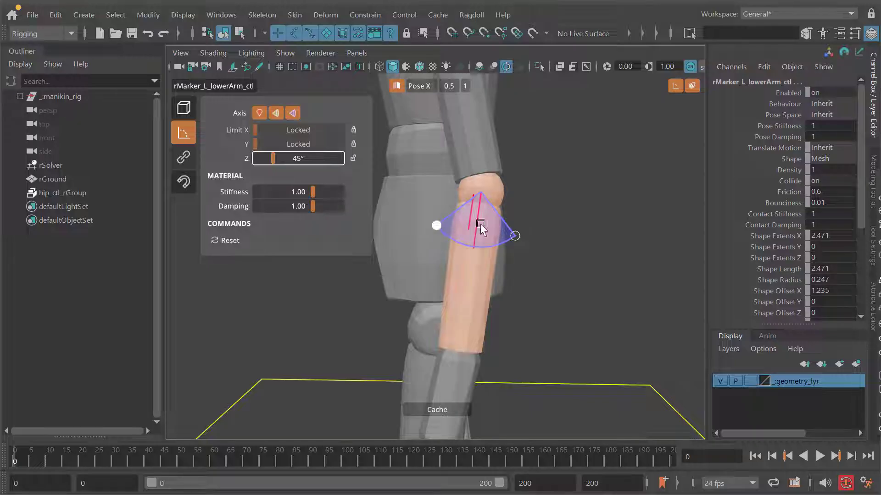
drag(427, 208, 429, 177)
alt+drag(500, 230, 642, 229)
alt+right_drag(642, 229, 473, 191)
key(alt+v)
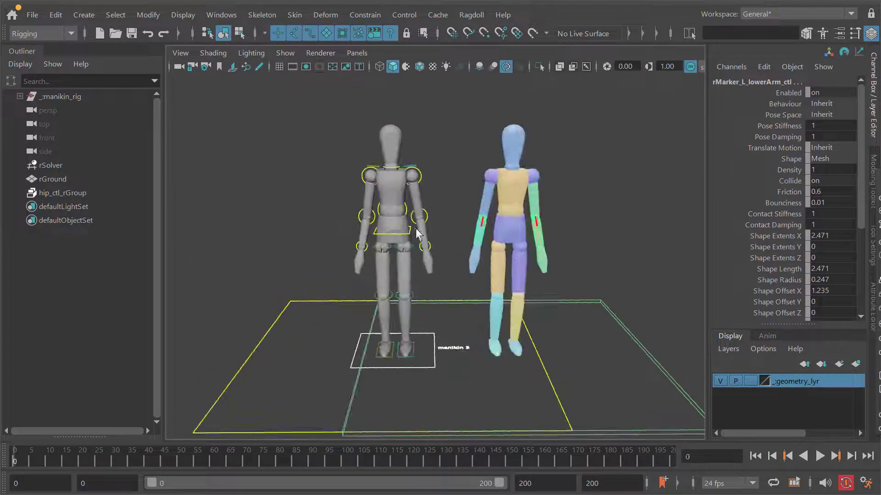
Raise the hip control to about 5.18 in Y, rotate it to about 35.6, 35.5, -8.3, and play the simulation
key(Up)
alt+middle_drag(453, 209, 476, 201)
key(e)
alt+drag(444, 205, 391, 211)
alt+right_drag(391, 211, 411, 206)
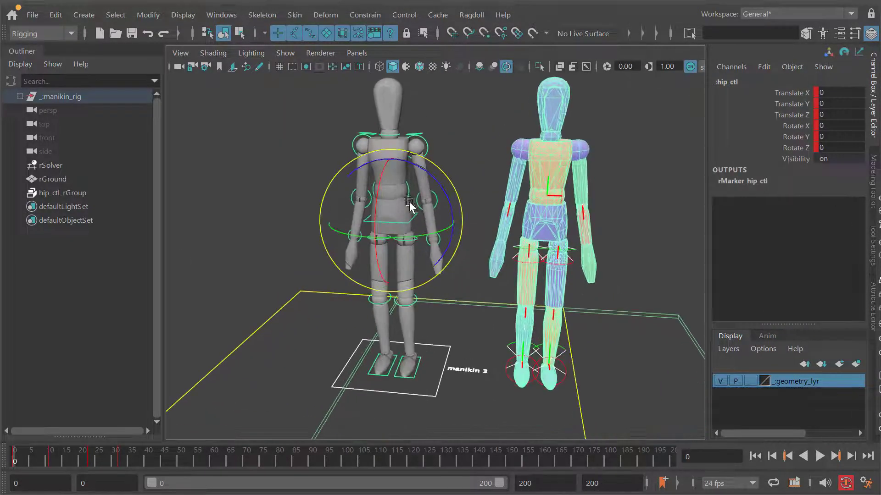
drag(400, 190, 431, 243)
key(w)
middle_drag(430, 250, 418, 166)
key(e)
drag(352, 137, 379, 159)
key(alt+v)
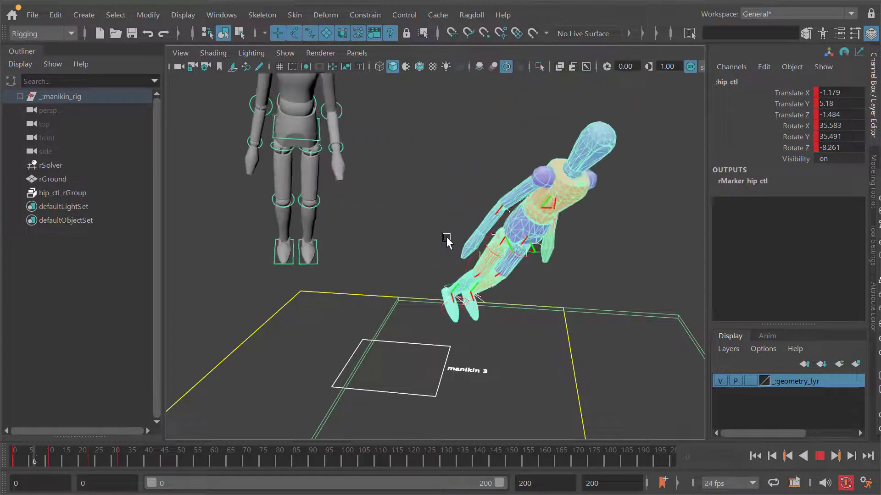
key(alt+shift+v)
Rotate the hip control to about -38.4, -17.9, -13.4, play the simulation and return to the start frame
alt+right_drag(426, 152, 408, 158)
drag(387, 133, 395, 207)
key(alt+v)
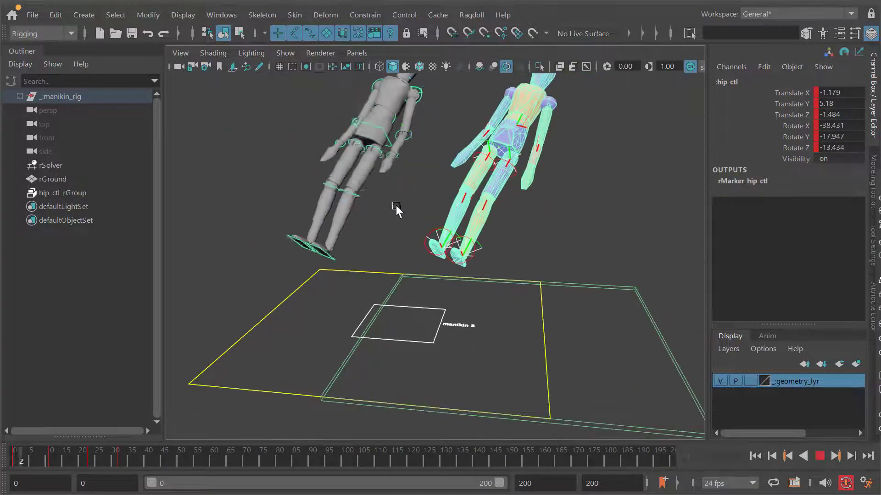
key(alt+v)
key(alt+shift+v)
Rotate the hip control to about -0.5, 3.9, -34.6, replay the fall and return to the start frame
drag(387, 122, 418, 188)
key(alt+v)
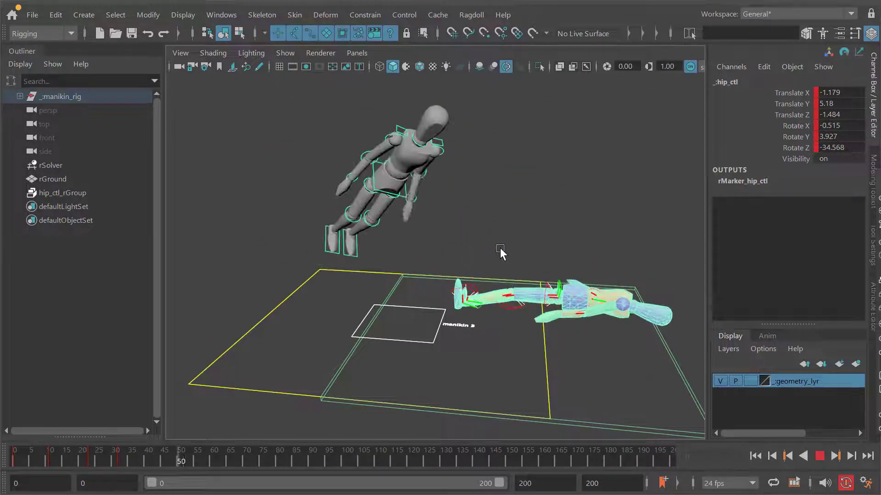
alt+drag(500, 249, 555, 259)
key(alt+shift+v)
alt+drag(461, 217, 376, 229)
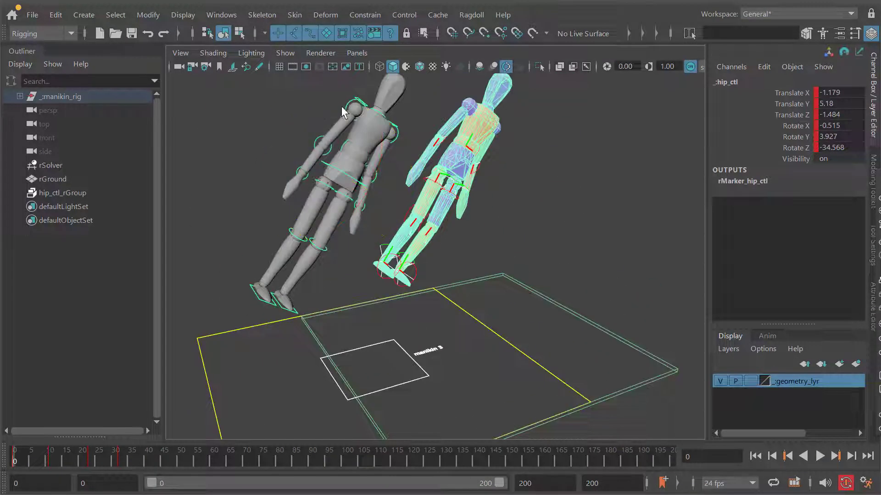
click(342, 109)
alt+drag(382, 176, 369, 145)
drag(369, 145, 392, 189)
key(ctrl+z)
key(q)
Set the pose stiffness of hip_ctl_rGroup to 0.01 and play the simulation
alt+drag(429, 215, 438, 241)
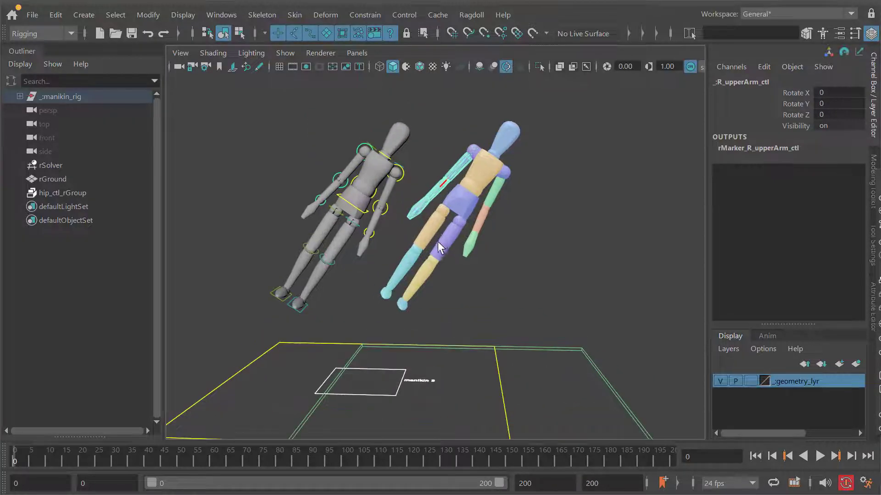
click(138, 193)
alt+middle_drag(493, 254, 484, 252)
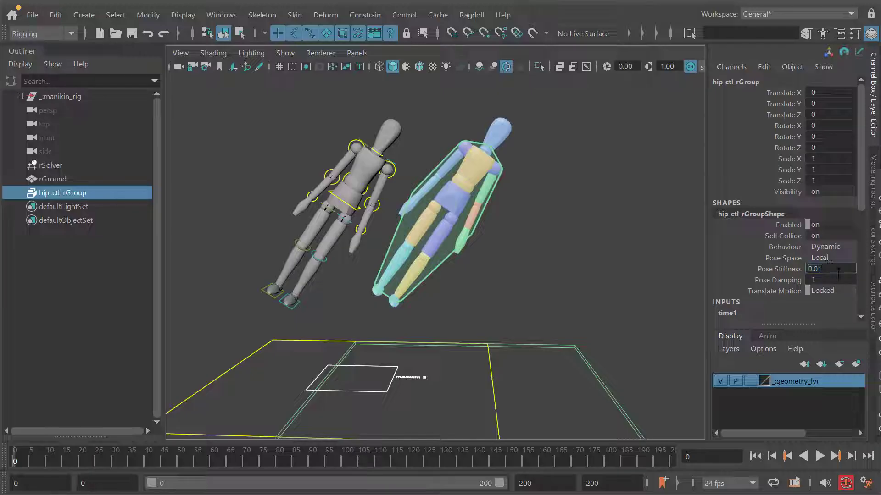
click(519, 276)
key(alt+v)
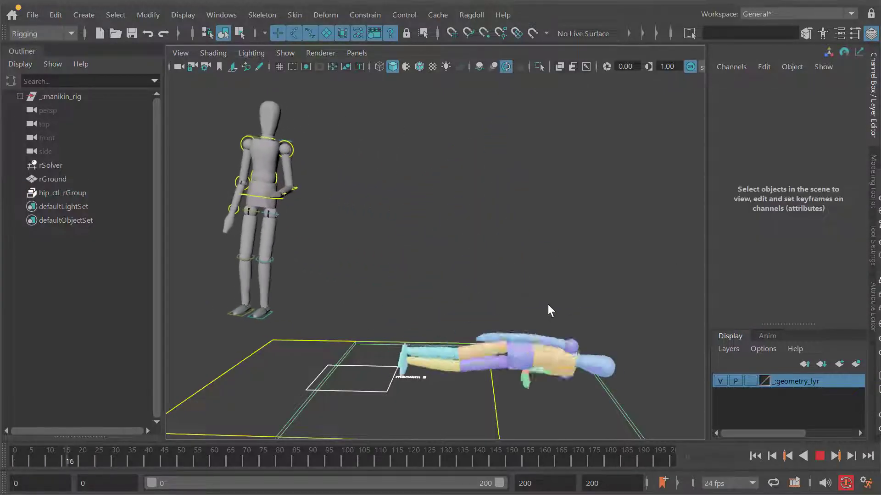
Stop the playback at frame 30 and turn off surface selection in the viewport so only rig controls can be picked
alt+drag(415, 304, 380, 316)
drag(272, 280, 331, 271)
alt+drag(374, 270, 341, 277)
key(q)
click(458, 143)
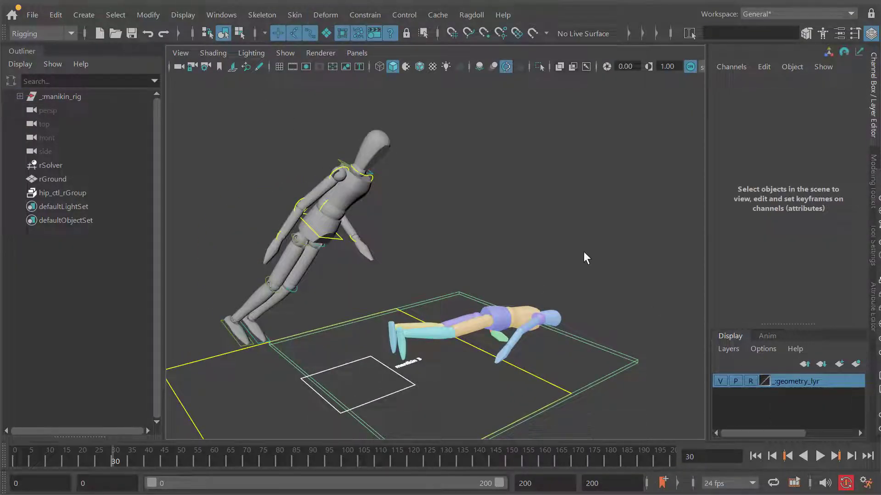
Select both knee controls on the rig and bend them to about -82.5 in Rotate Z
alt+middle_drag(583, 251, 607, 239)
drag(777, 325, 810, 459)
drag(260, 279, 378, 278)
alt+middle_drag(407, 263, 407, 227)
alt+drag(407, 226, 338, 286)
Play the simulation onward with the bent knees to check how the ragdoll's legs follow the new pose
key(alt+v)
key(alt+v)
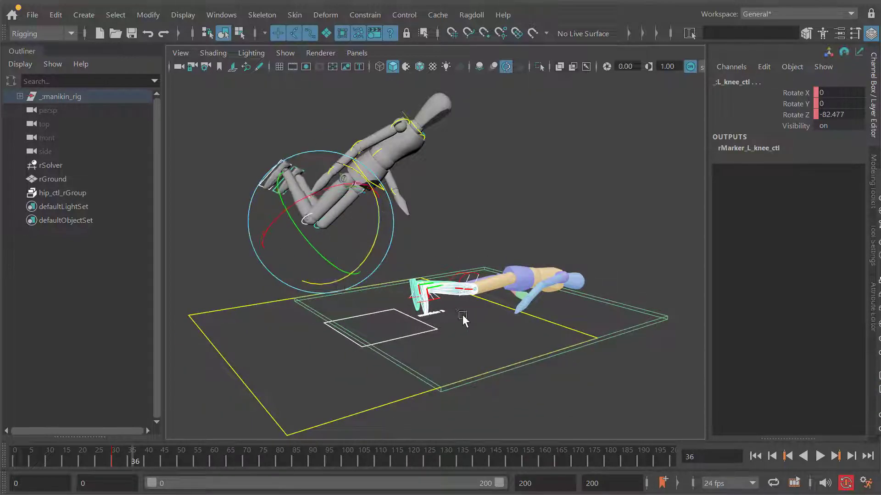
alt+drag(463, 317, 456, 312)
key(alt+v)
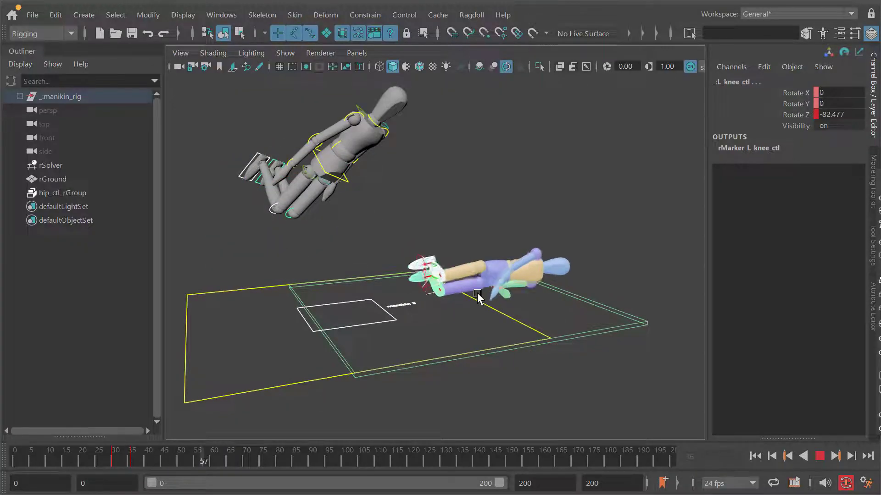
Stop the playback at frame 79 and rotate the right upper arm control to swing the arm across the body
key(q)
click(347, 120)
key(e)
alt+drag(380, 161, 517, 316)
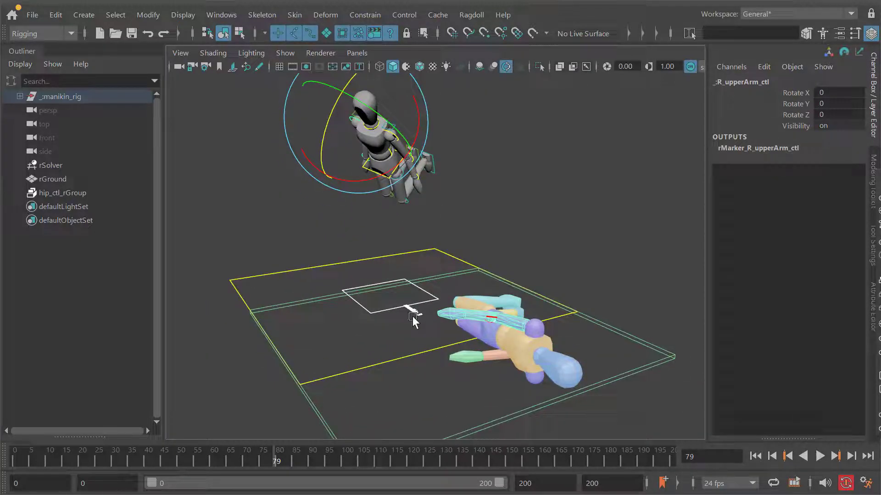
alt+drag(413, 319, 321, 233)
key(alt+v)
key(alt+v)
drag(298, 189, 389, 225)
key(alt+v)
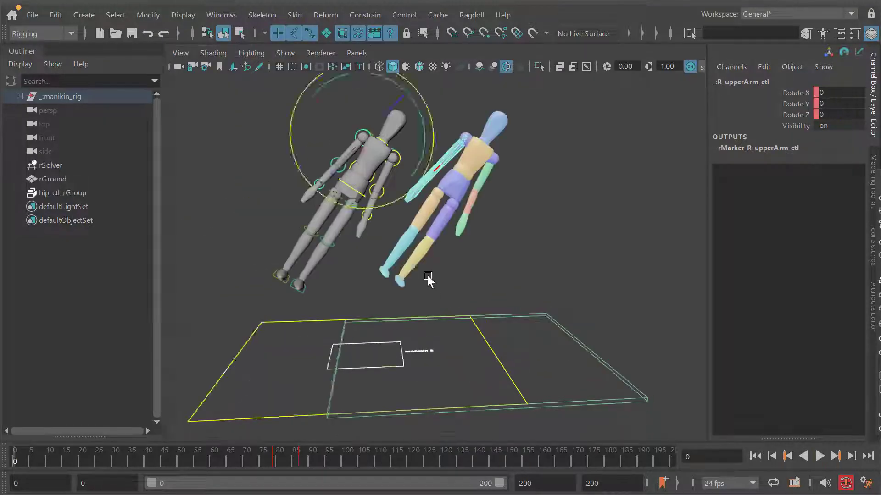
Deselect the arm control, play the simulation to check how the ragdoll follows the arm swing, and rewind to frame 0
click(427, 276)
alt+drag(428, 276, 435, 273)
alt+right_drag(434, 274, 465, 315)
key(alt+v)
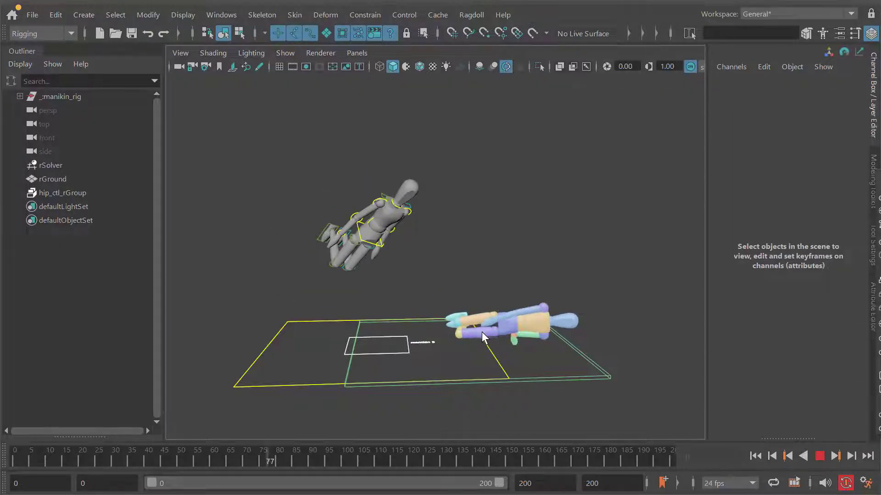
alt+drag(492, 298, 468, 282)
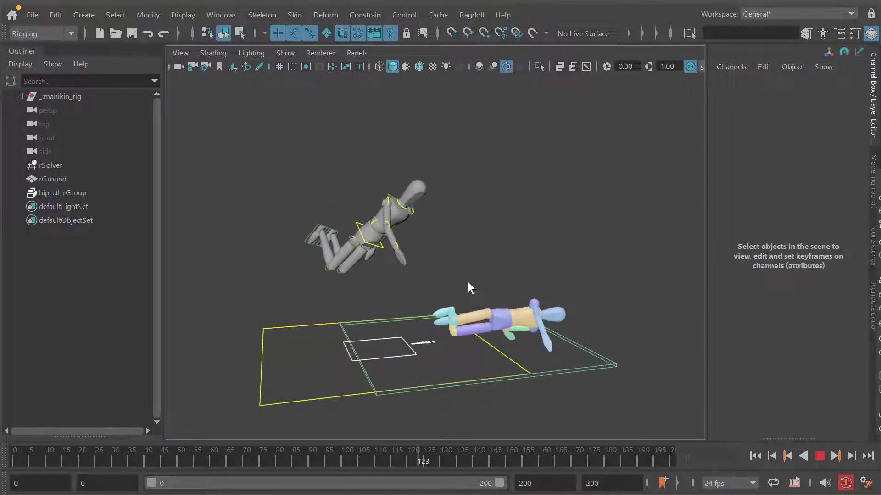
key(alt+shift+v)
Play the manikin's fall again from frame 0 and stop at frame 49
click(471, 14)
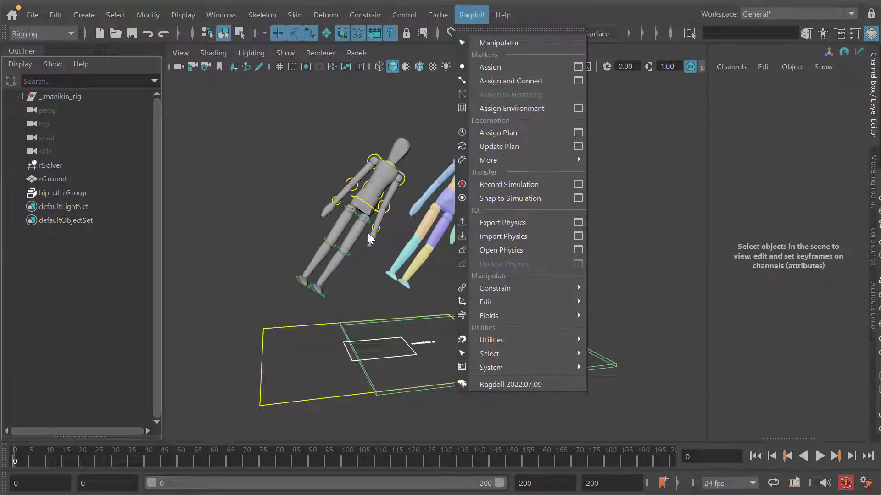
click(396, 56)
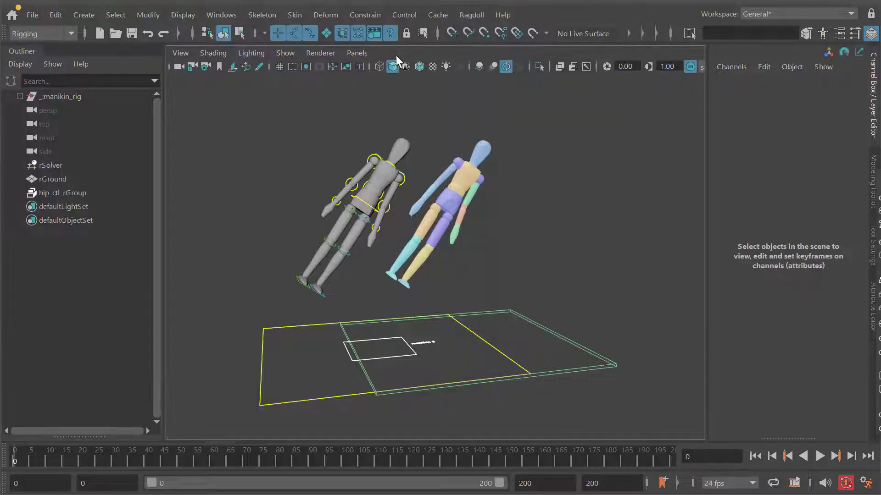
alt+drag(406, 163, 490, 166)
key(alt+v)
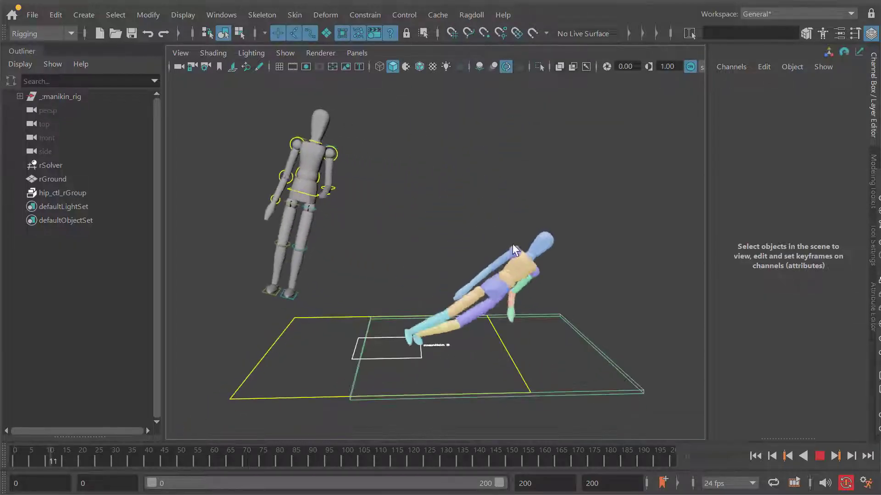
key(alt+v)
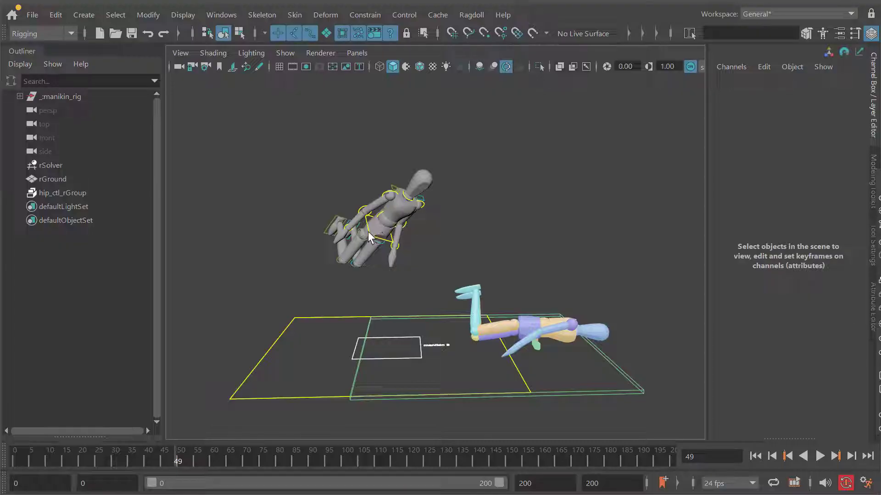
Select the hip control, replay the ragdoll's fall with it selected, and return to frame 0
click(376, 229)
key(e)
alt+drag(376, 216, 372, 207)
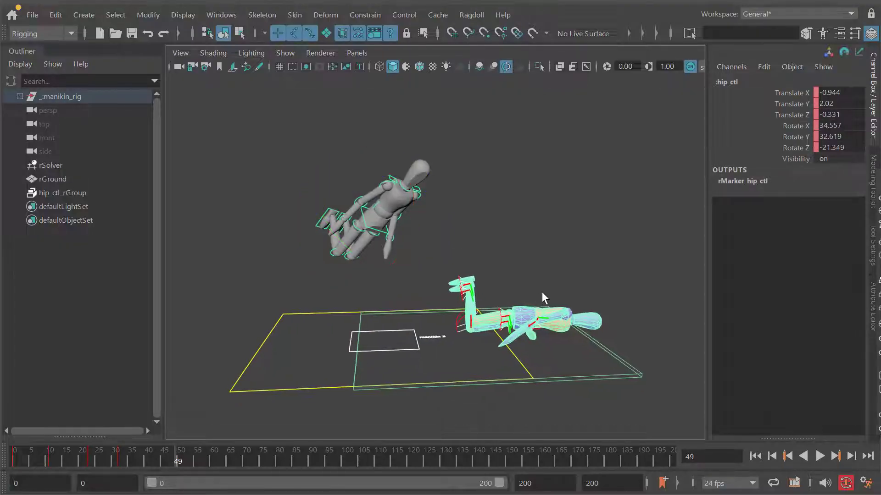
drag(541, 292, 312, 275)
key(alt+v)
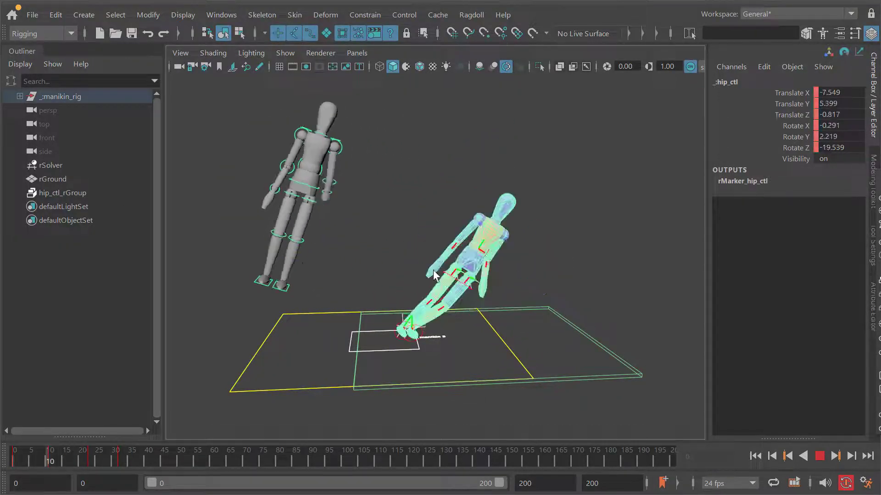
key(alt+v)
key(alt+shift+v)
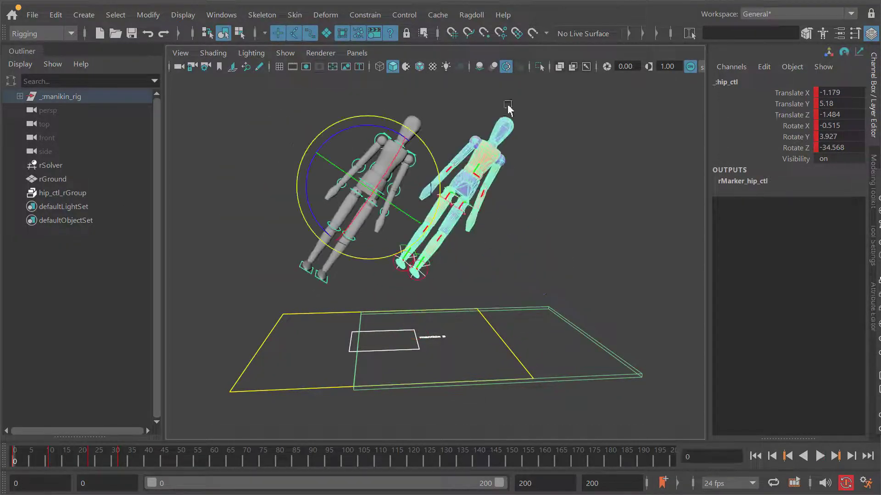
Record the simulation onto the manikin's controls and play the recorded rig beside the ragdoll markers
click(469, 15)
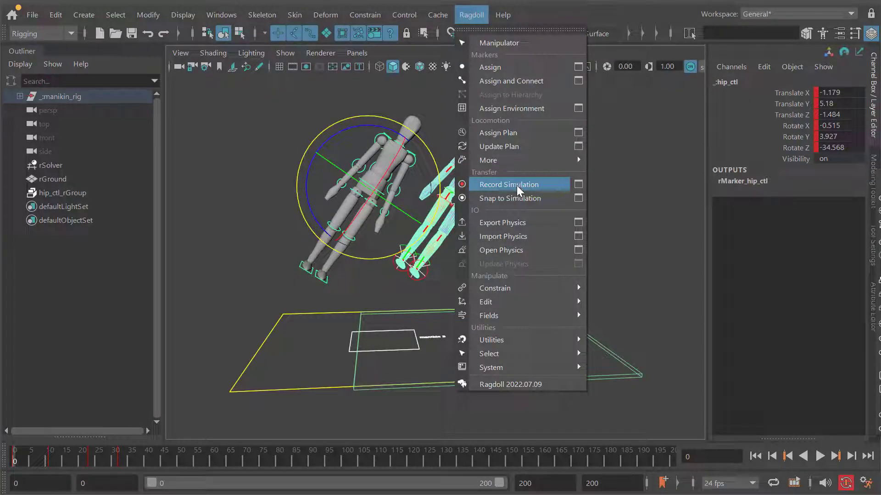
click(514, 185)
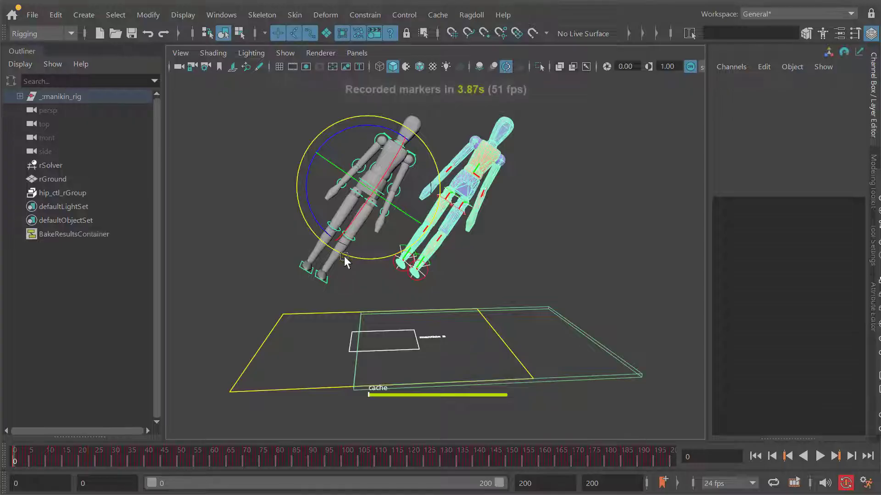
click(505, 277)
key(alt+v)
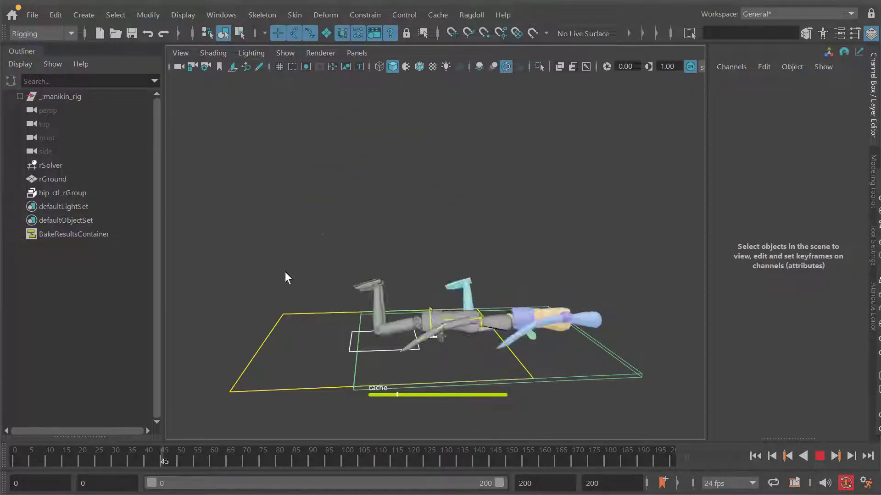
key(alt+shift+v)
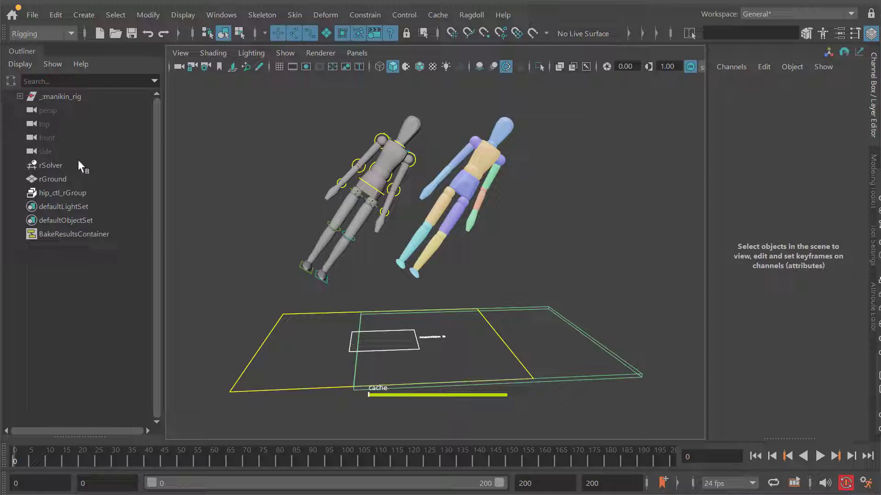
Hide rSolver and play the recorded fall on the rig alone, stopping at frame 11
click(55, 165)
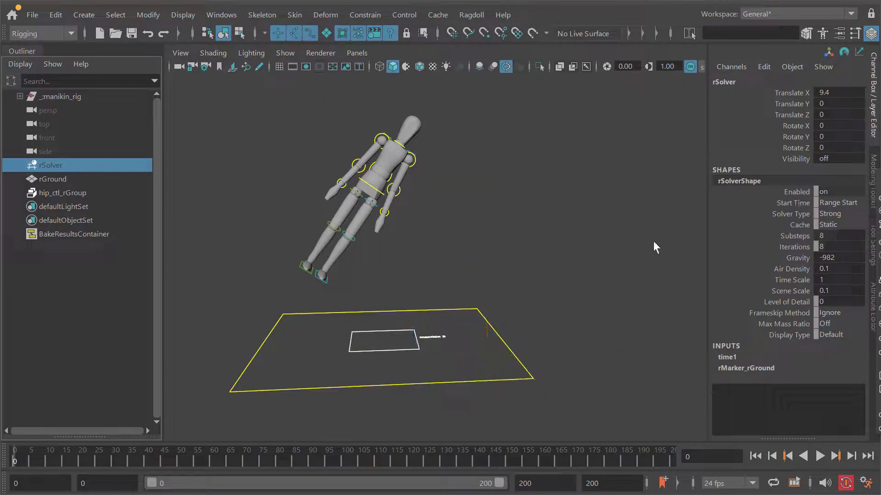
click(435, 228)
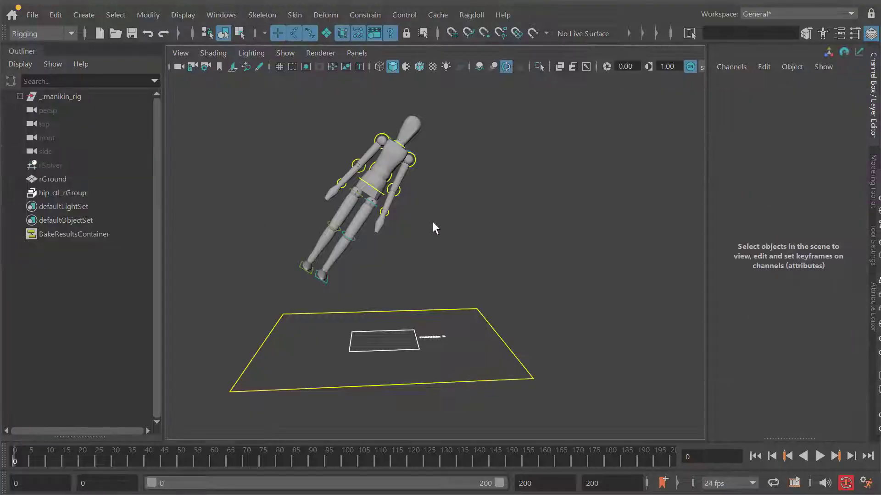
click(32, 163)
click(465, 222)
key(alt+v)
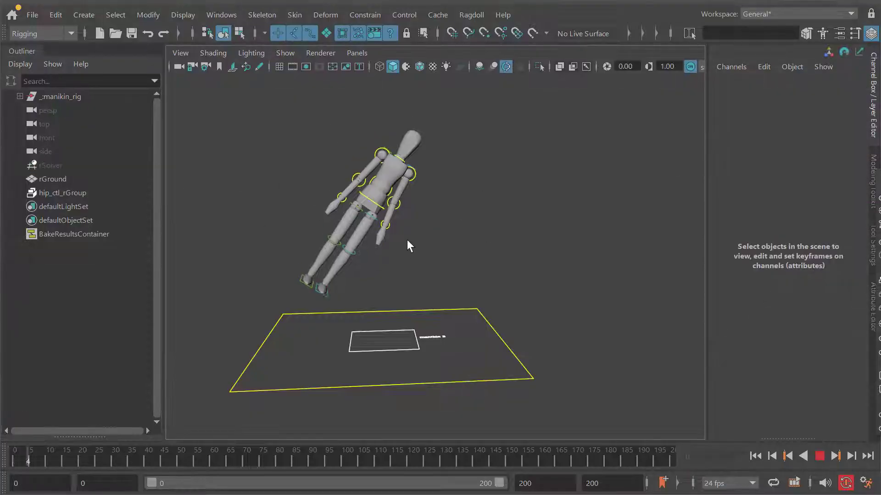
key(alt+v)
Select the right upper arm control and enlarge the layer editor to show its animation layers
click(391, 227)
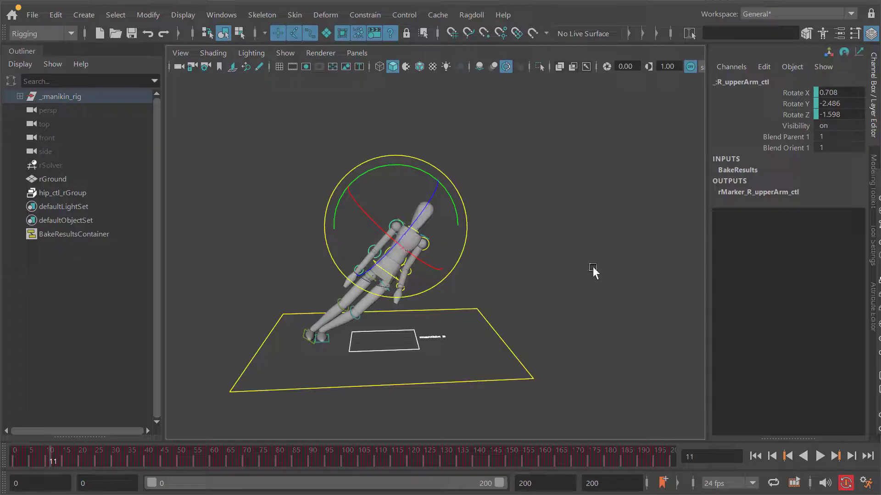
drag(793, 440, 786, 275)
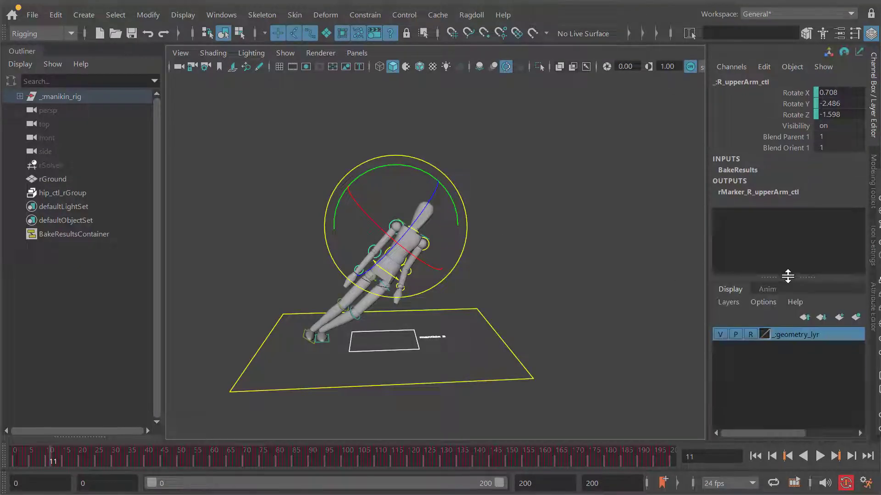
click(802, 331)
Play the recorded fall onward and toggle the mute of the BakeResults layer to compare it with the original animation
key(alt+v)
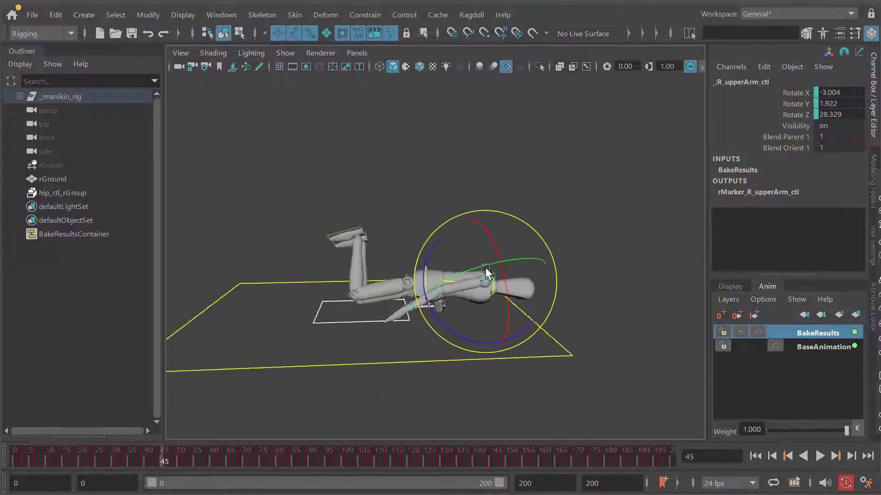
key(alt+v)
click(754, 331)
click(754, 331)
click(753, 332)
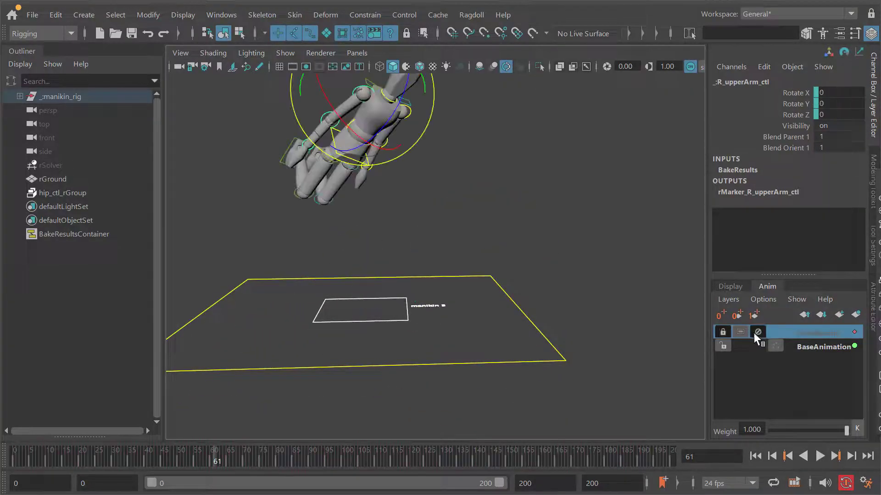
click(752, 334)
click(753, 334)
Show rSolver again at frame 0 and make BaseAnimation the working layer with BakeResults muted
click(813, 346)
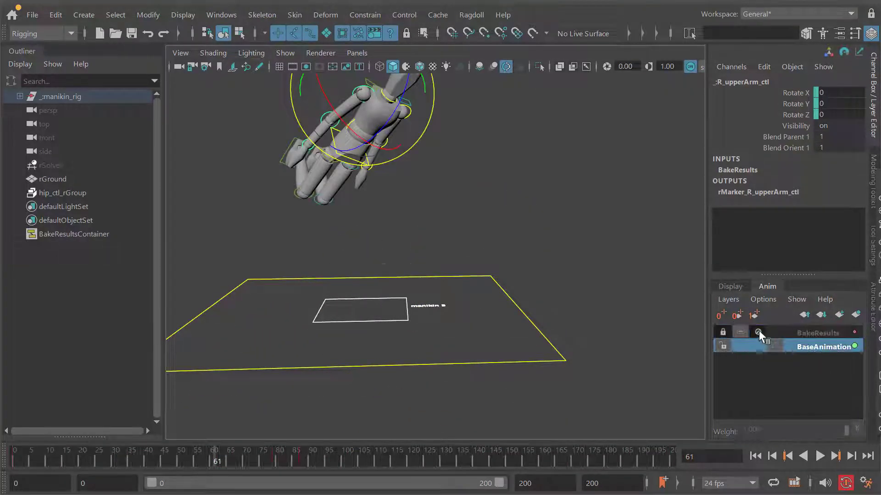
click(758, 332)
click(48, 165)
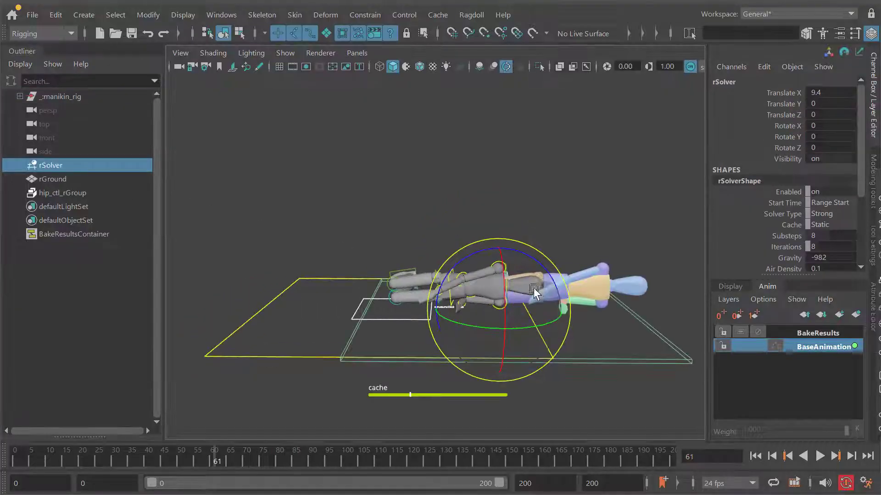
key(alt+shift+v)
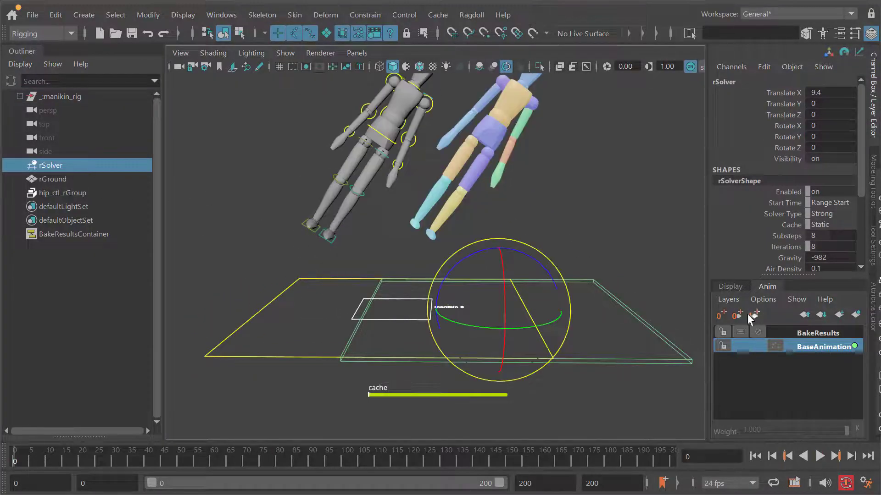
click(761, 331)
Turn off the rSolver cache so the simulation runs live again
alt+middle_drag(492, 184, 496, 222)
click(470, 15)
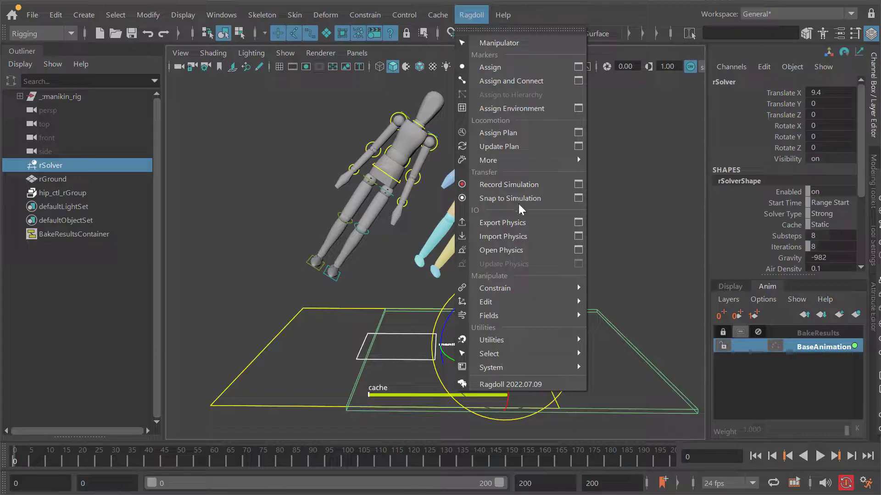
mouse_move(507, 304)
click(623, 494)
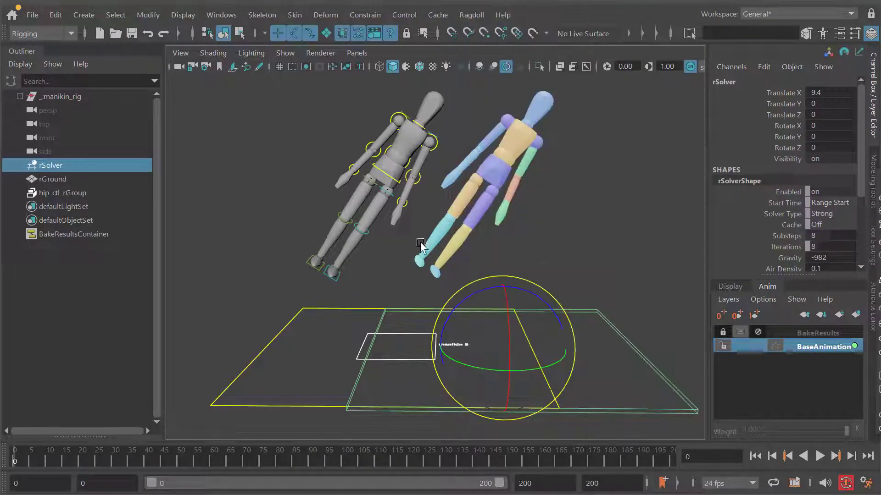
Rotate the hip control at frame 0 to X -13.653, Y -59.348, Z 34.734 and play the new fall
alt+drag(418, 242, 429, 269)
click(384, 195)
alt+drag(385, 196, 384, 176)
key(alt+v)
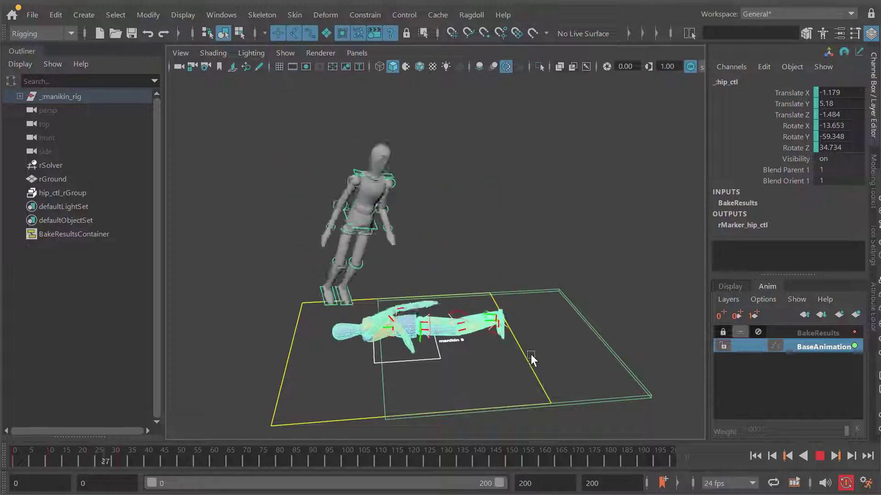
Record the new fall onto the manikin's controls and hide rSolver to review the recorded rig
click(472, 15)
click(487, 188)
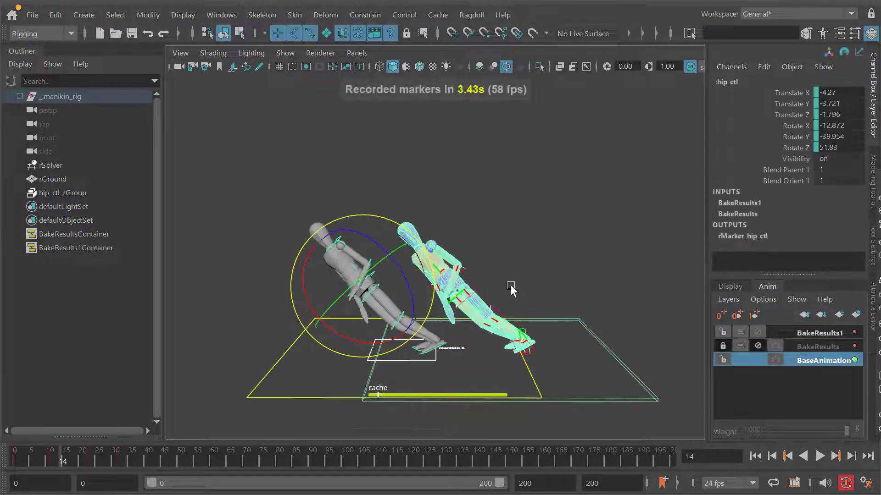
click(68, 166)
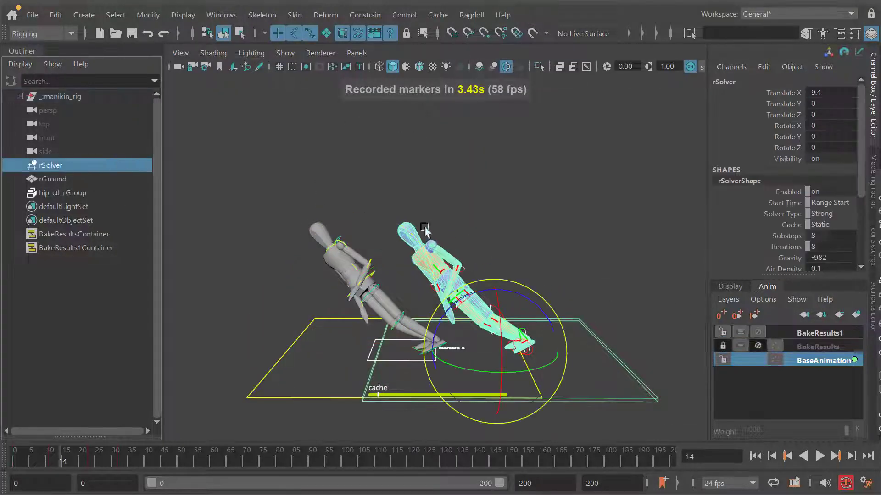
key(ctrl+h)
key(alt+v)
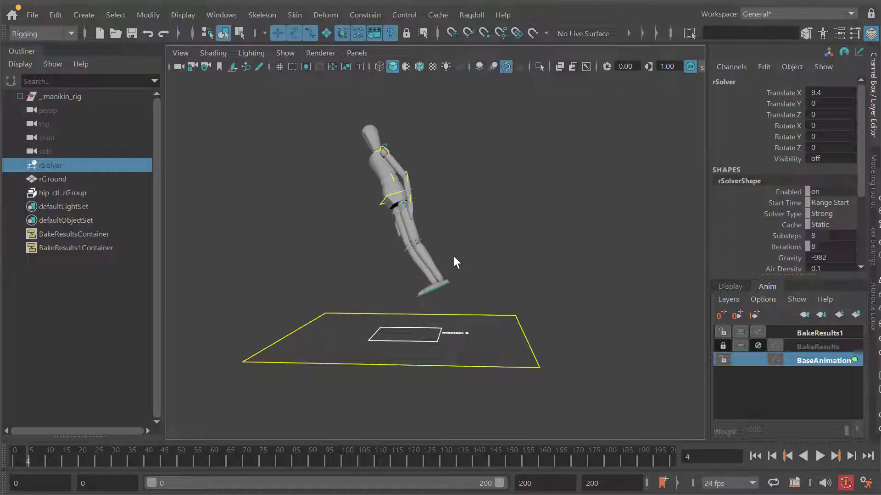
Mute BakeResults1, unmute BakeResults, and play the first recorded fall with the right upper arm control selected
click(759, 346)
click(759, 332)
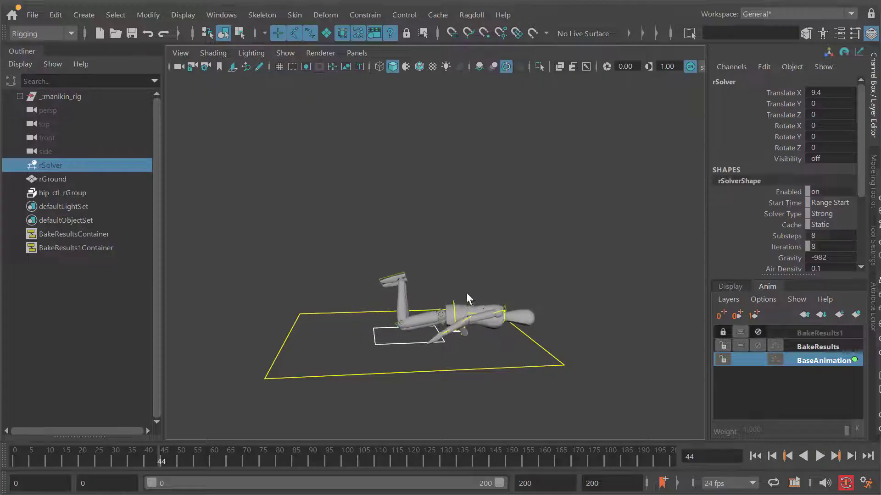
click(504, 315)
key(e)
alt+drag(547, 325, 395, 262)
key(k)
alt+drag(403, 261, 488, 255)
key(alt+v)
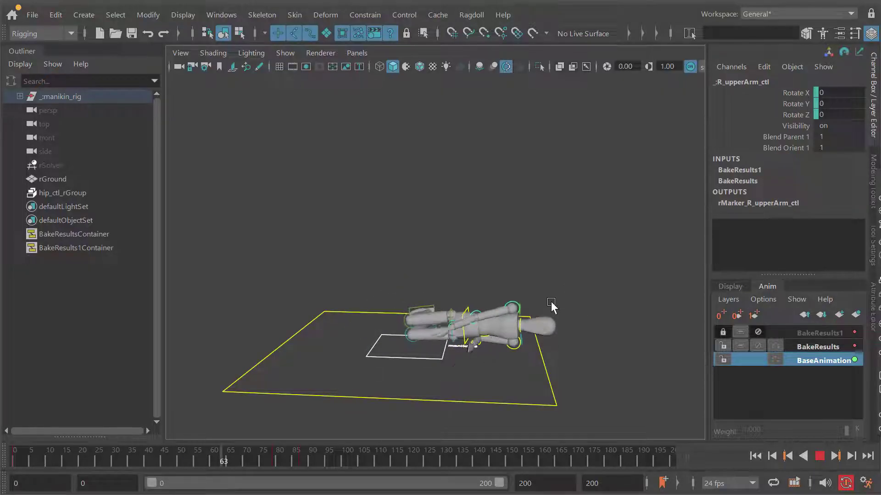
key(alt+shift+v)
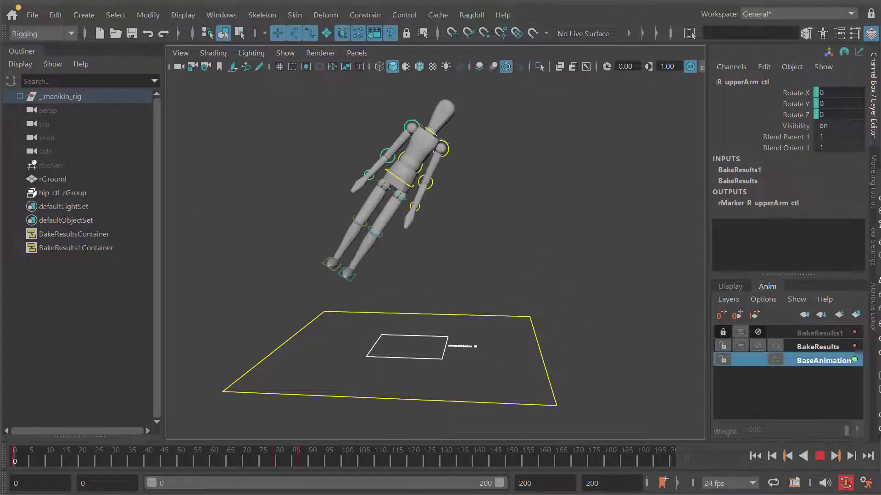
key(alt+v)
Bring up the ATOM commands for exporting and importing animation
click(32, 15)
mouse_move(184, 262)
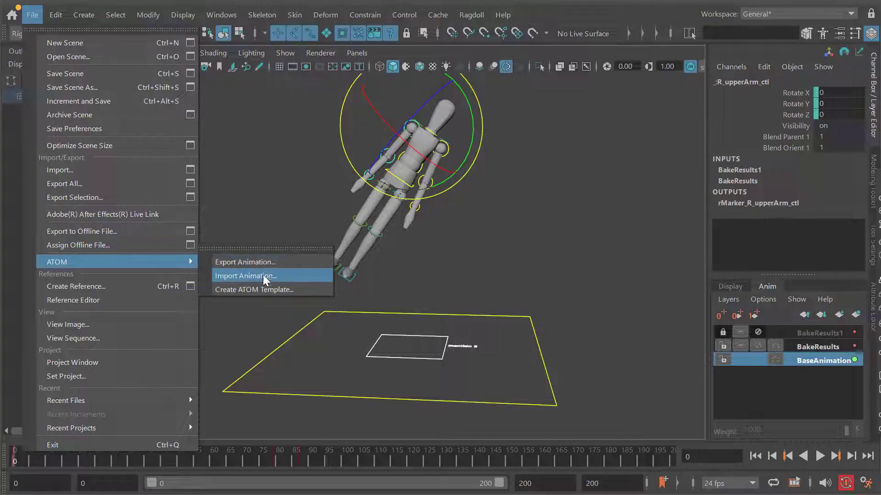